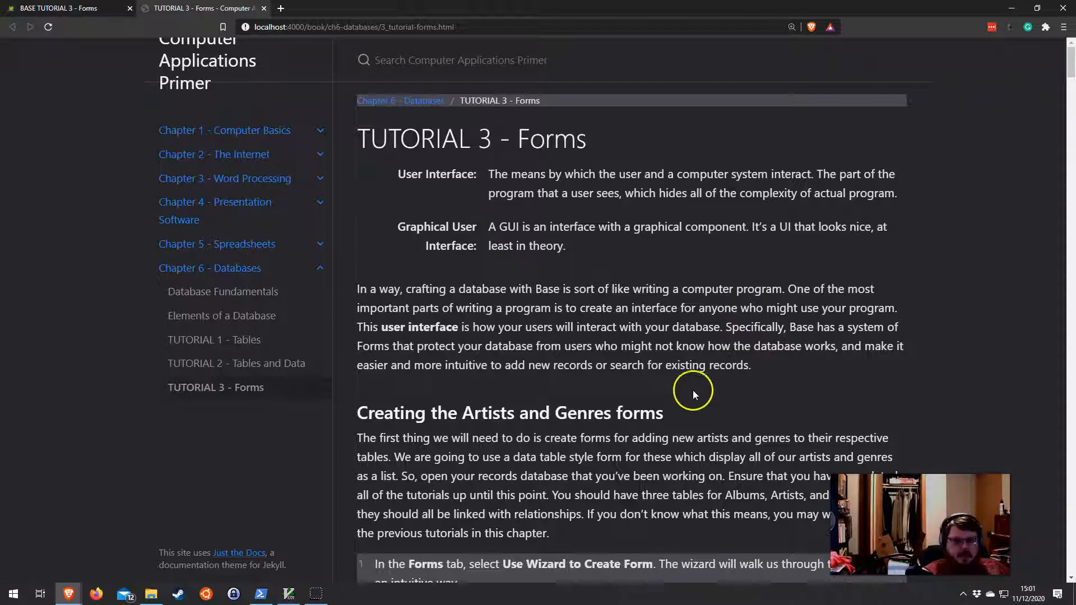
Skim the Forms tutorial's introduction and first form wizard instruction, and close the tutorial page
{"action": "scroll", "coordinate": [696, 448], "scroll_direction": "down", "scroll_amount": 4}
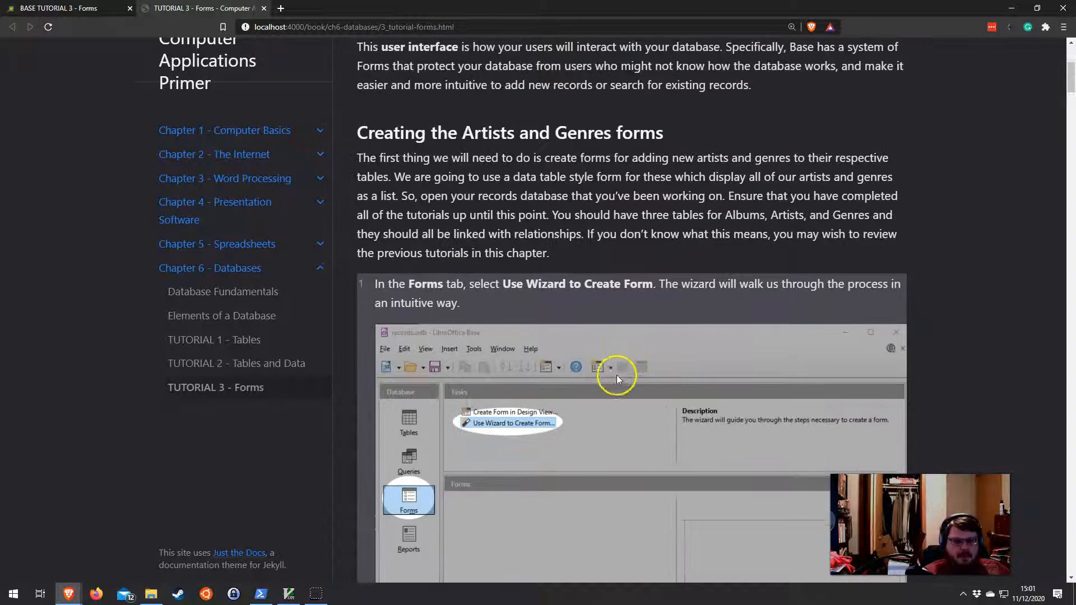
{"action": "scroll", "coordinate": [620, 369], "scroll_direction": "up", "scroll_amount": 3}
{"action": "scroll", "coordinate": [618, 363], "scroll_direction": "up", "scroll_amount": 1}
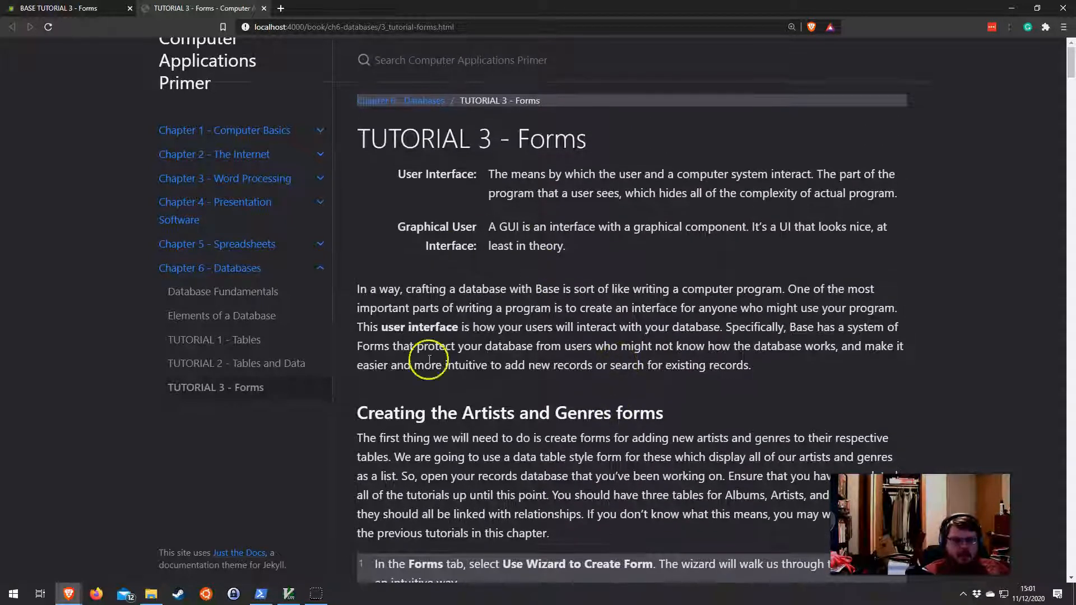
{"action": "scroll", "coordinate": [492, 464], "scroll_direction": "down", "scroll_amount": 15}
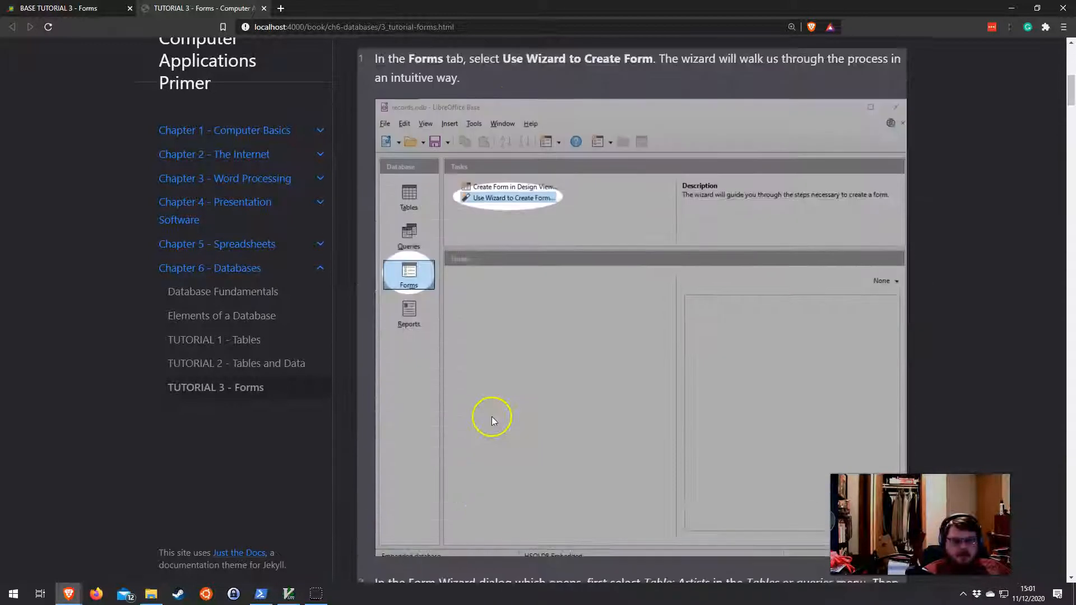
{"action": "scroll", "coordinate": [491, 421], "scroll_direction": "up", "scroll_amount": 15}
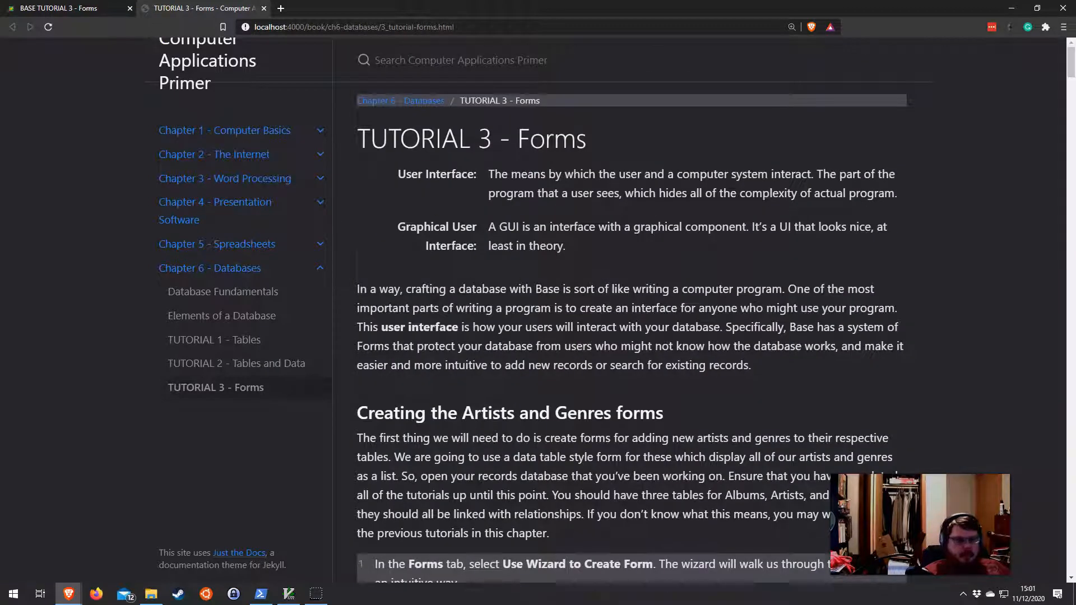
{"action": "middle_click", "coordinate": [203, 10]}
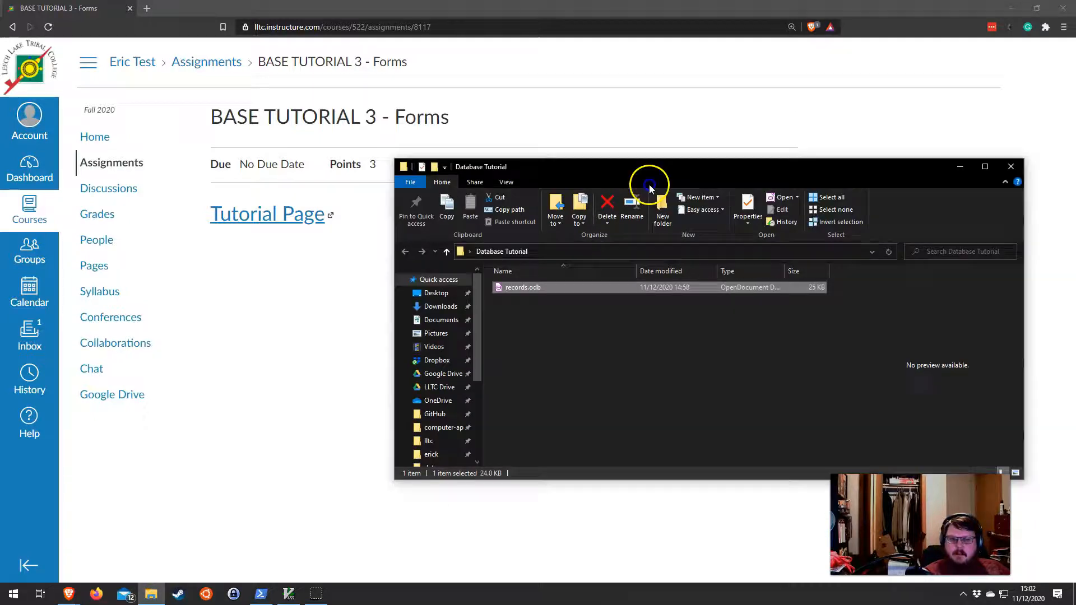
Open the records.odb database from the Database Tutorial folder and show its list of tables
{"action": "left_click_drag", "start_coordinate": [613, 168], "coordinate": [574, 146]}
{"action": "double_click", "coordinate": [484, 266]}
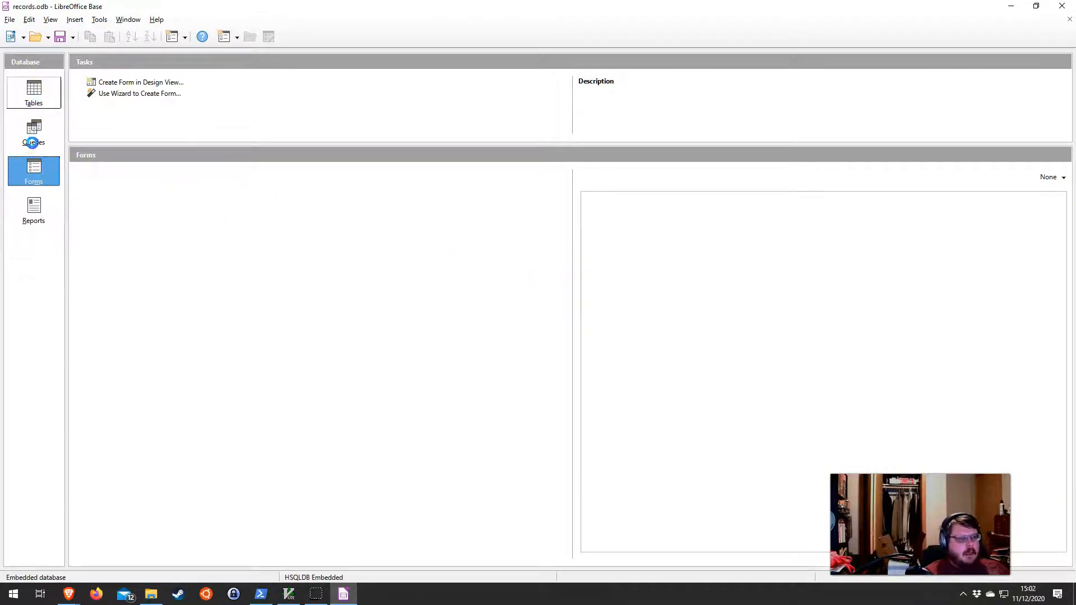
{"action": "left_click", "coordinate": [30, 94]}
{"action": "left_click", "coordinate": [105, 213]}
{"action": "left_click", "coordinate": [112, 217]}
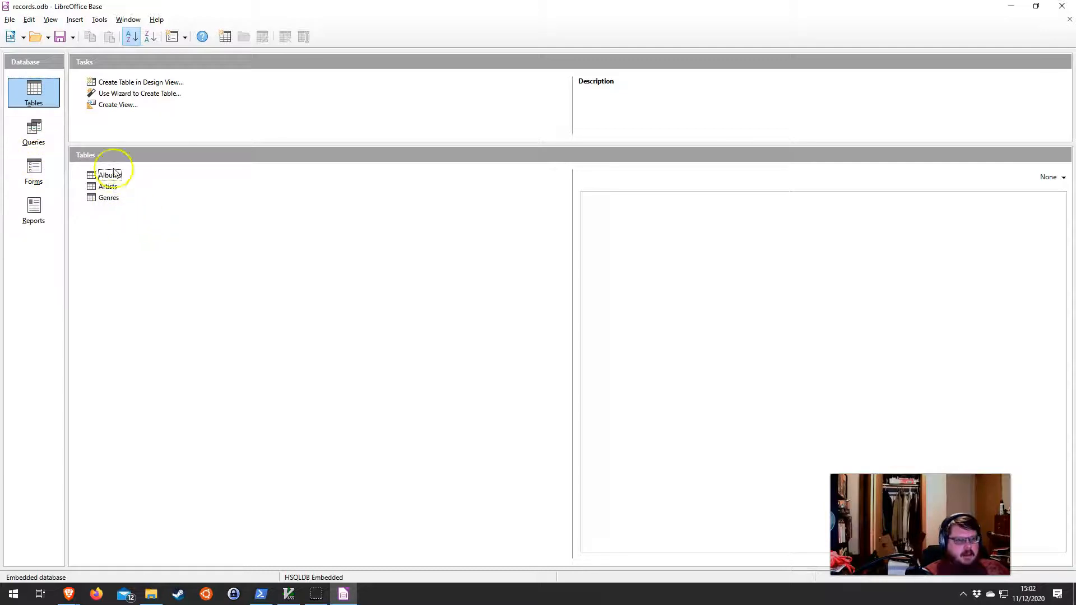
Check the relationships between the Artists, Genres and Albums tables and close the relation design
{"action": "left_click", "coordinate": [99, 19]}
{"action": "left_click", "coordinate": [104, 20]}
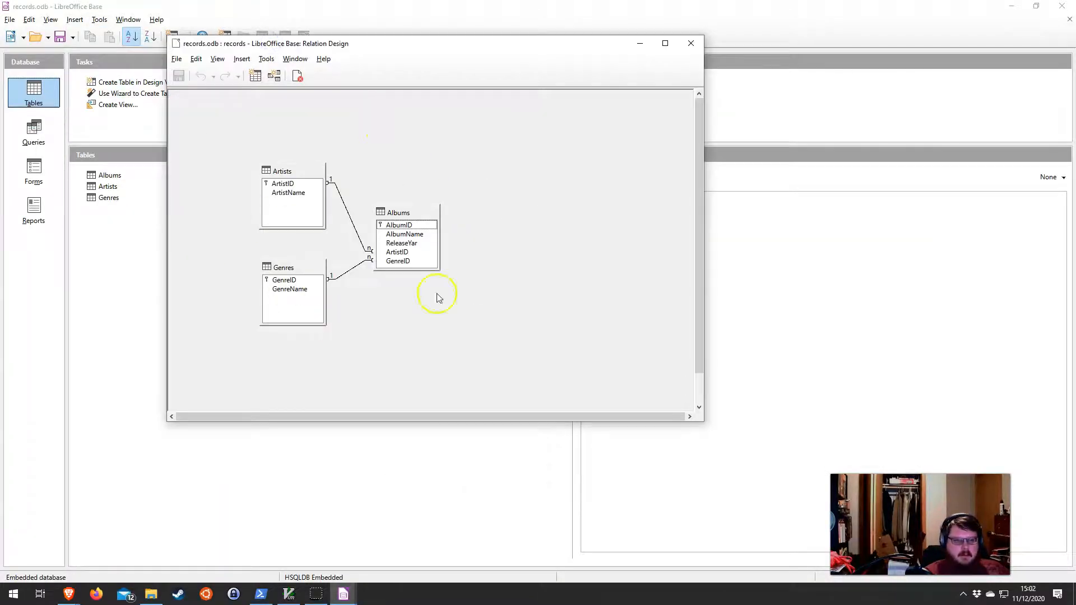
{"action": "left_click", "coordinate": [694, 44]}
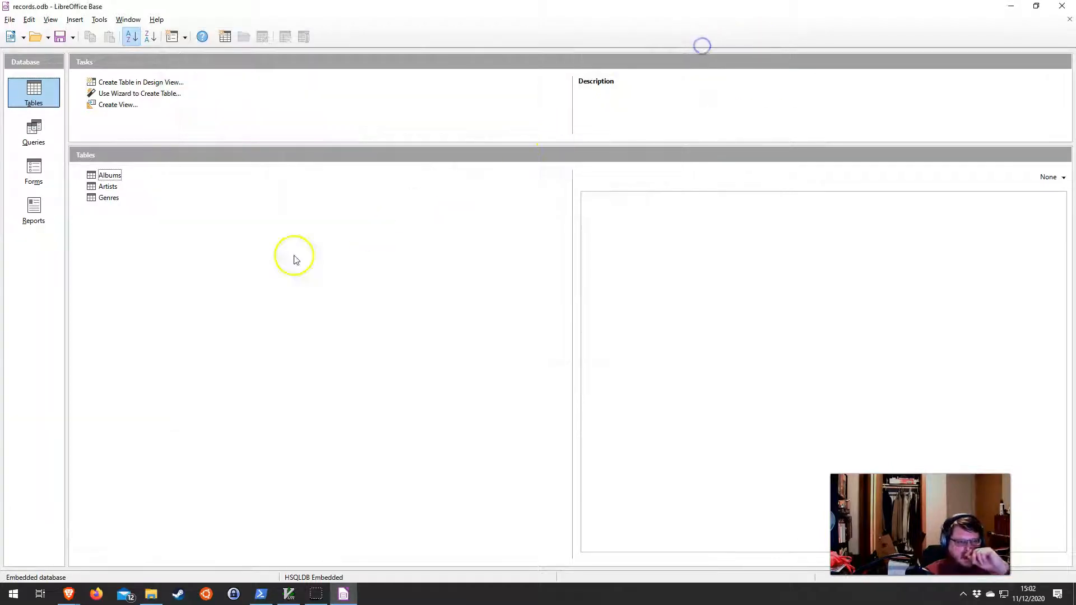
Start the wizard for creating a new form in the records database
{"action": "left_click", "coordinate": [45, 178]}
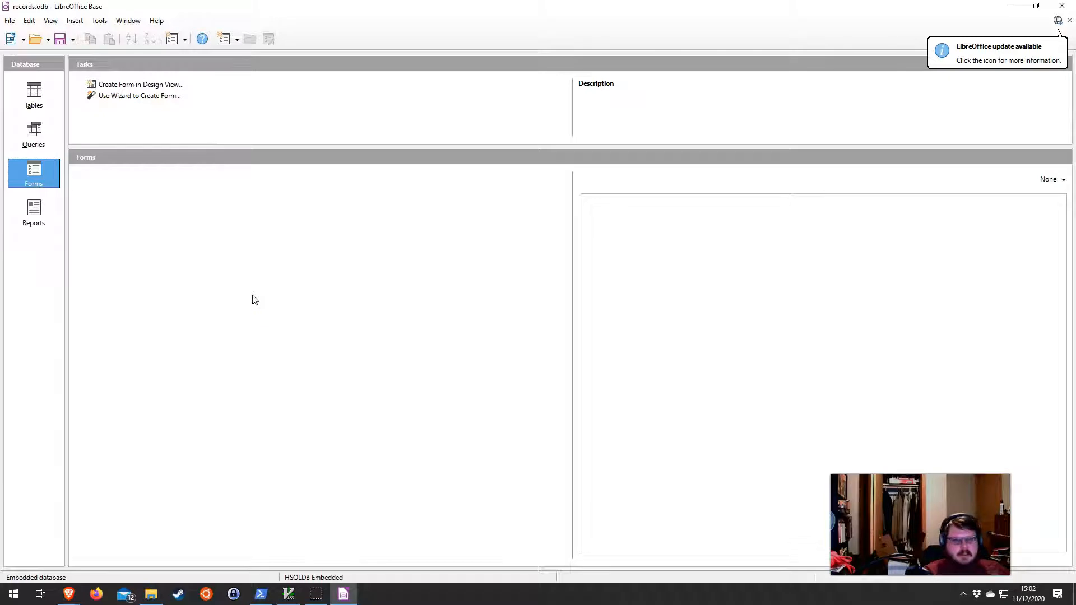
{"action": "left_click", "coordinate": [132, 101]}
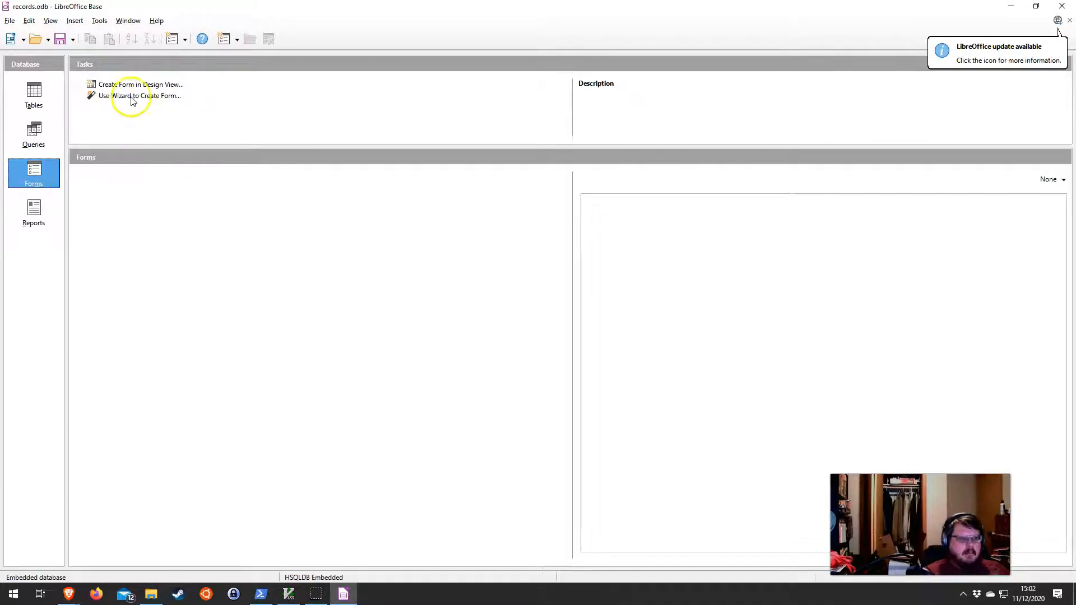
{"action": "left_click", "coordinate": [34, 92]}
{"action": "left_click", "coordinate": [107, 189]}
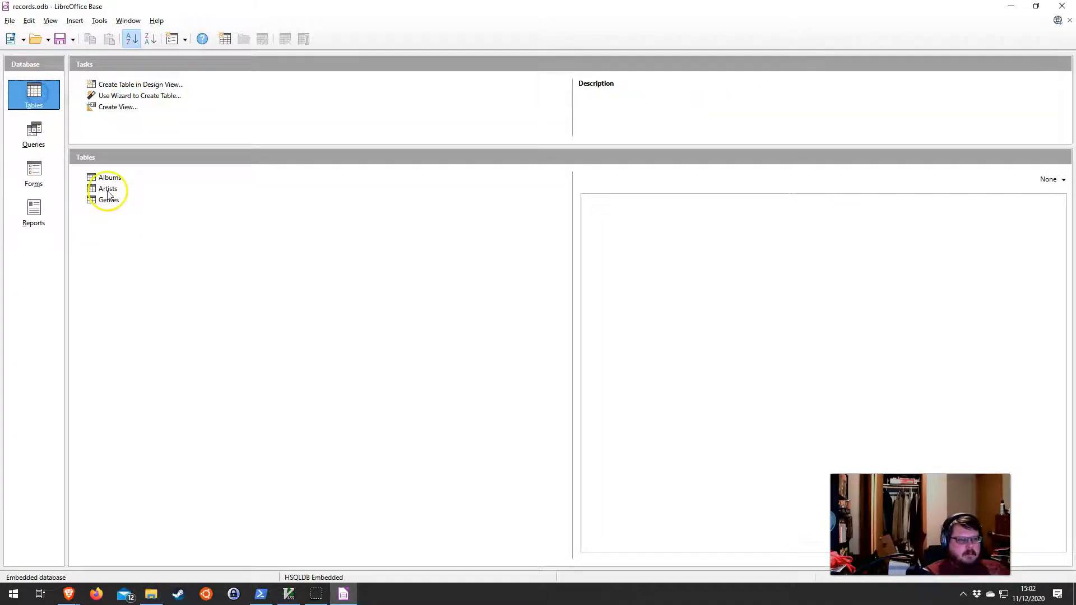
{"action": "left_click", "coordinate": [45, 179]}
{"action": "left_click", "coordinate": [166, 95]}
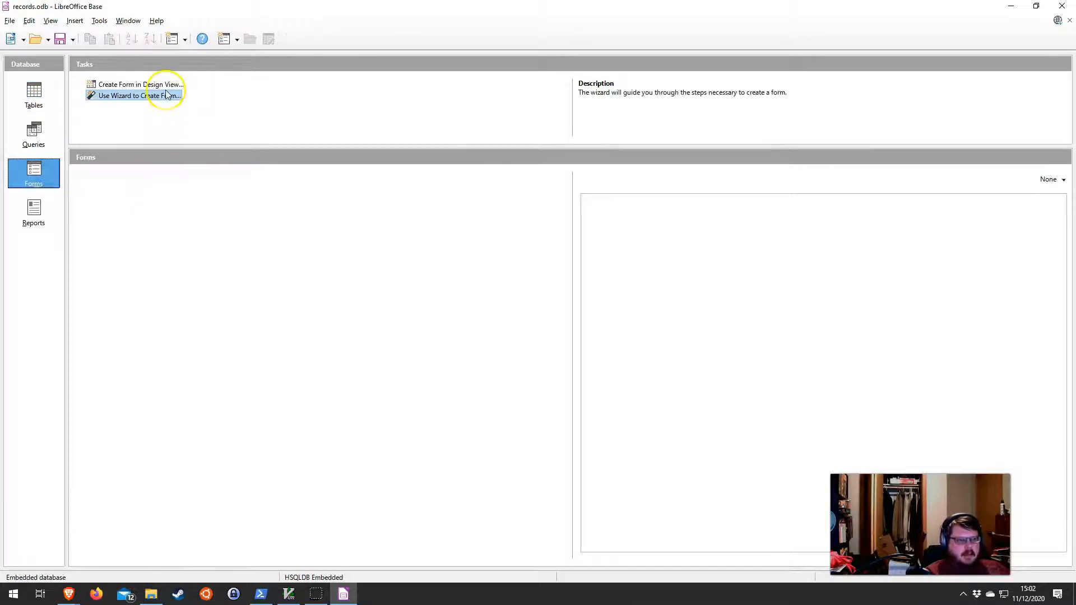
{"action": "left_click", "coordinate": [136, 99]}
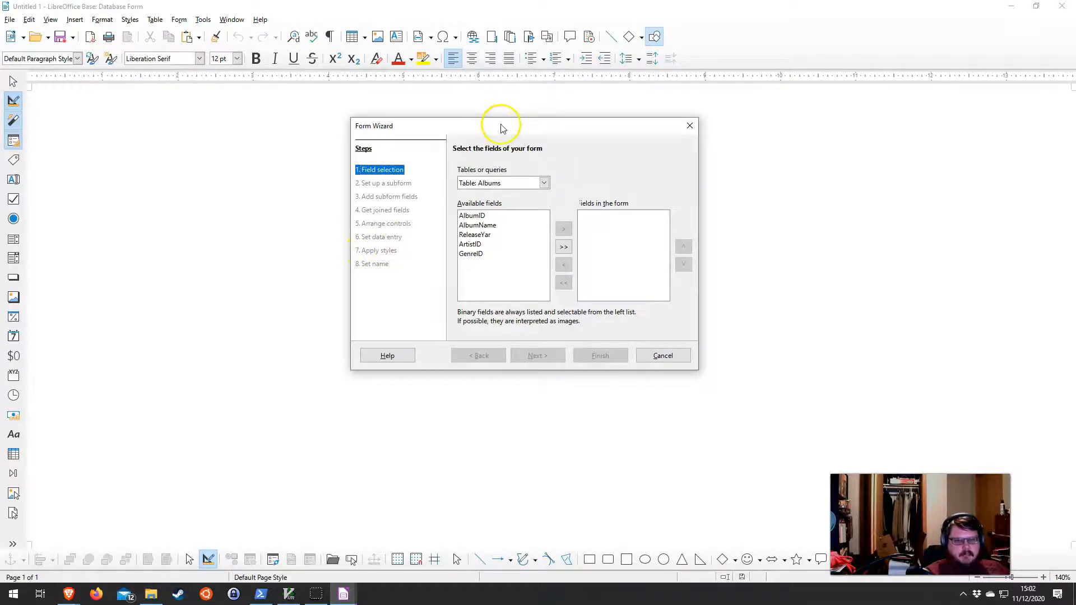
Base the form on the Artists table with both ArtistID and ArtistName included, and leave out a subform
{"action": "left_click_drag", "start_coordinate": [497, 125], "coordinate": [429, 151]}
{"action": "left_click", "coordinate": [474, 212]}
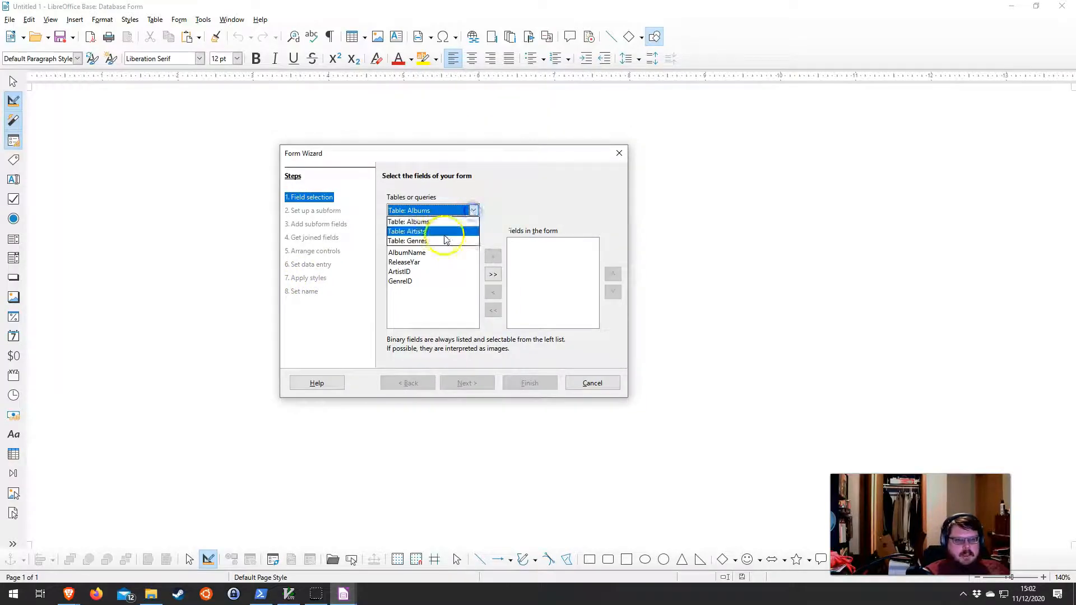
{"action": "left_click", "coordinate": [417, 231]}
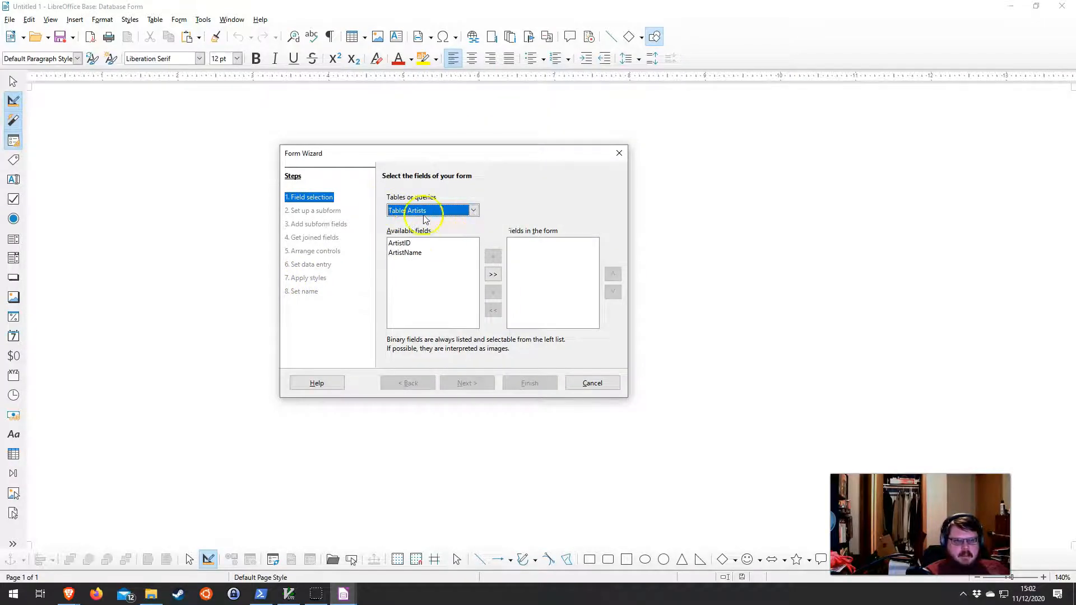
{"action": "left_click", "coordinate": [493, 274]}
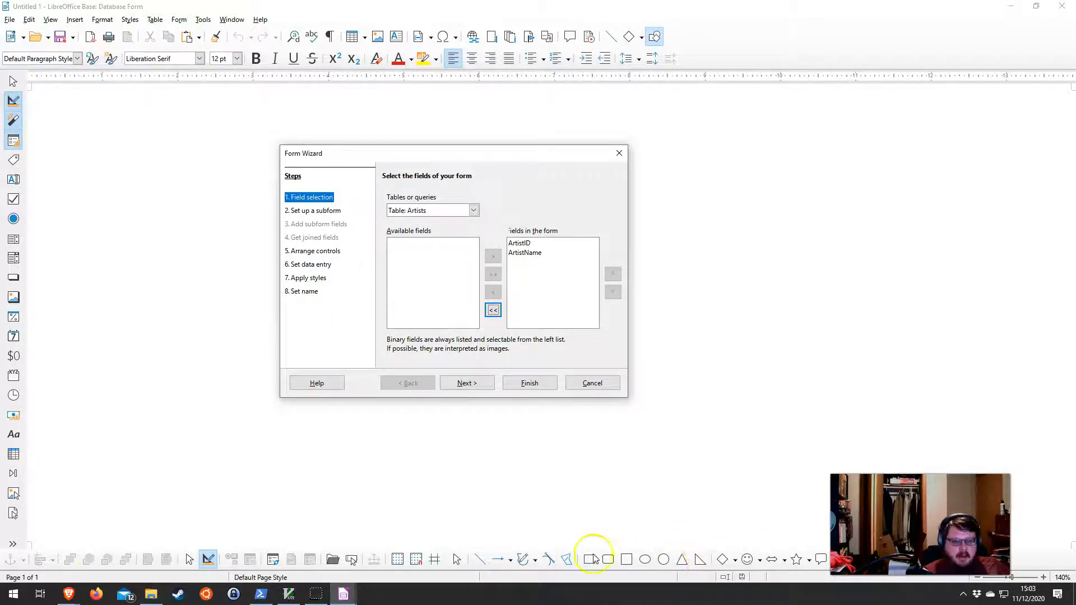
{"action": "left_click", "coordinate": [478, 382]}
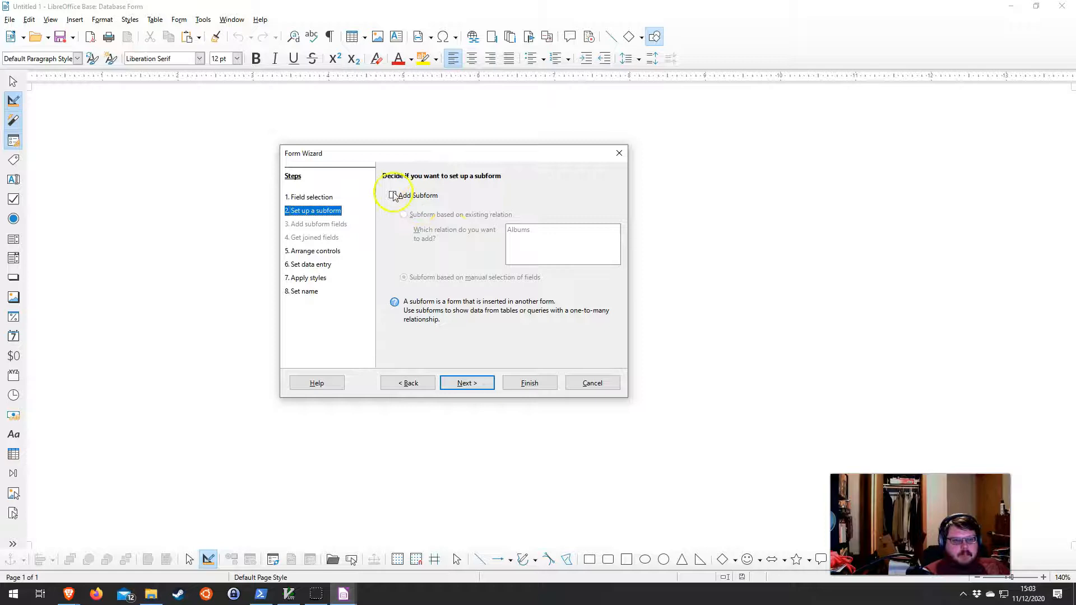
{"action": "left_click", "coordinate": [481, 389]}
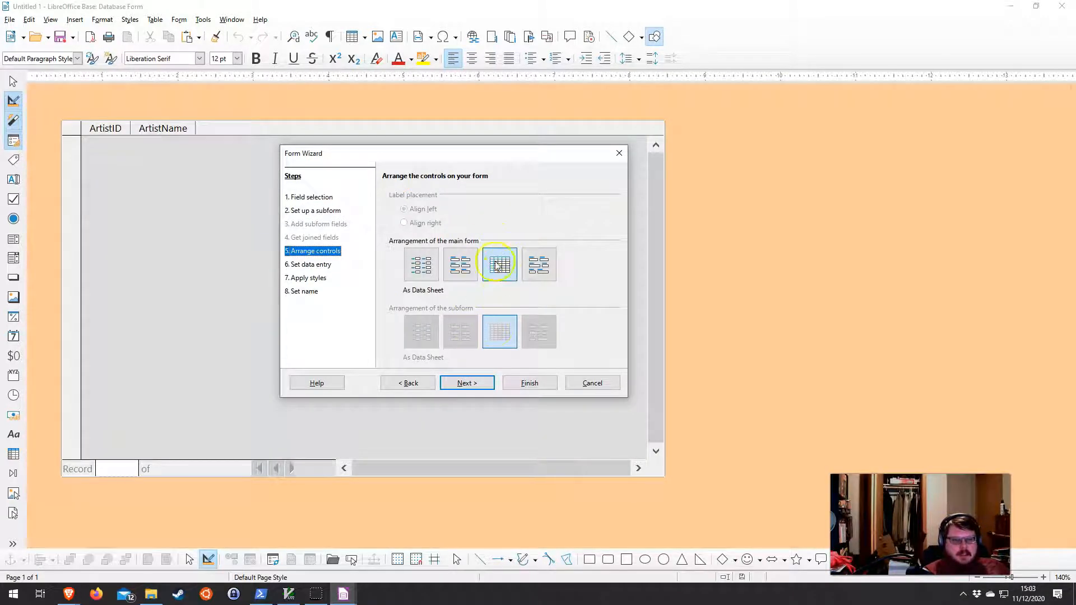
Compare the main form arrangements, settle on As Data Sheet, and accept displaying all data without editing restrictions
{"action": "left_click", "coordinate": [434, 265]}
{"action": "left_click", "coordinate": [460, 265]}
{"action": "left_click", "coordinate": [500, 264]}
{"action": "left_click", "coordinate": [538, 265]}
{"action": "left_click", "coordinate": [505, 270]}
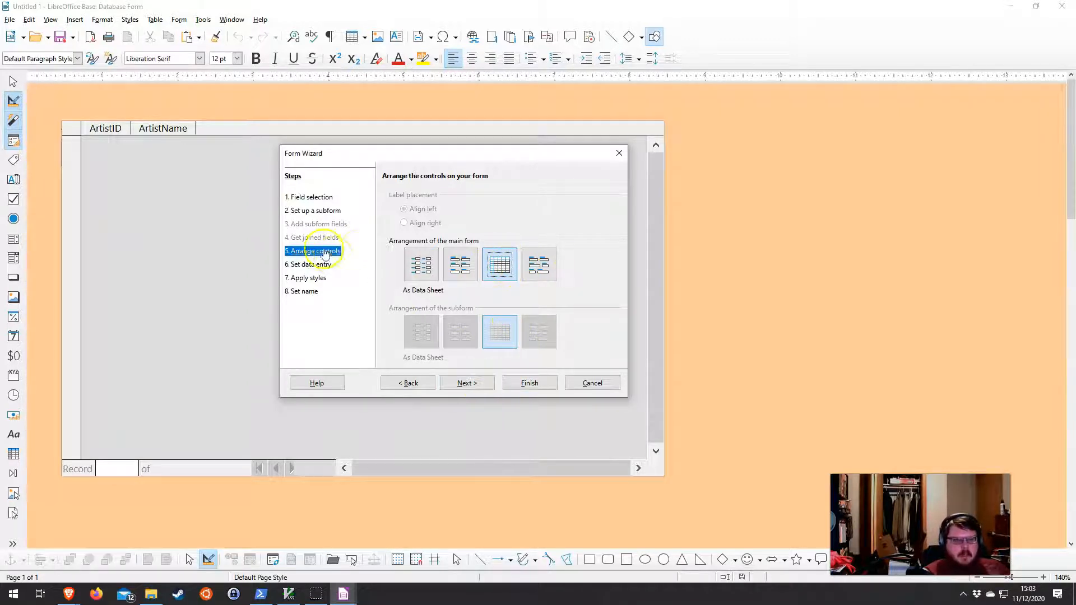
{"action": "left_click", "coordinate": [477, 381]}
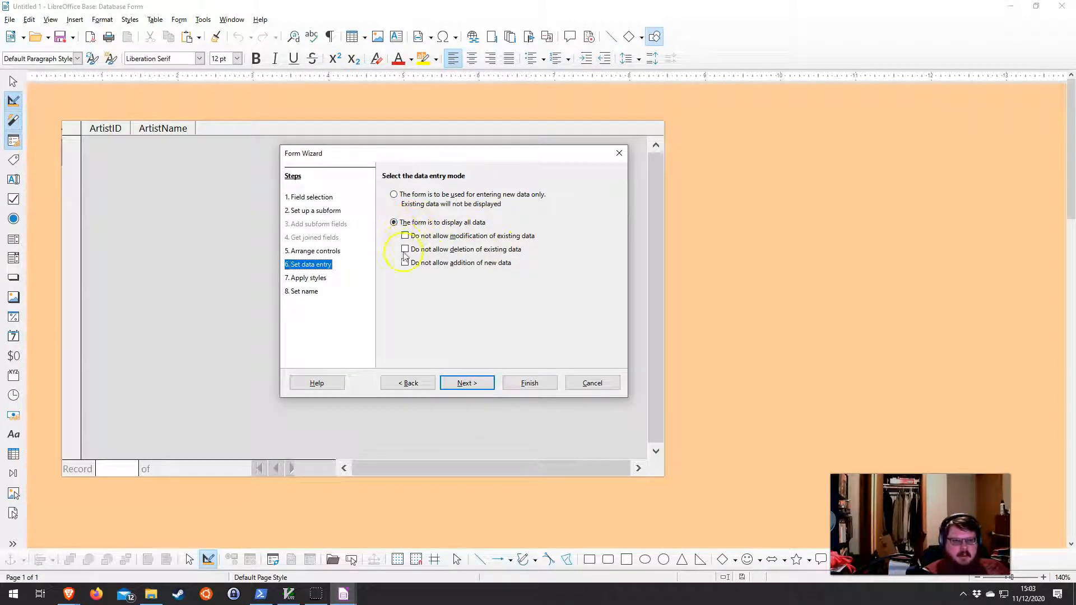
{"action": "left_click", "coordinate": [475, 383]}
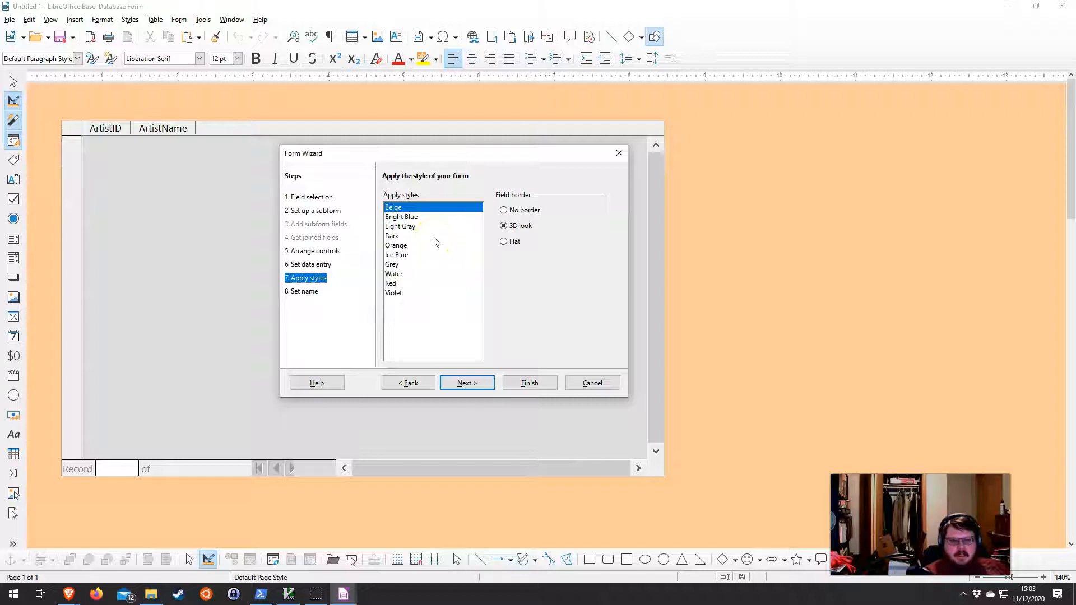
Preview several form styles, including Red, Water, Ice Blue and Light Gray, and apply Bright Blue
{"action": "left_click", "coordinate": [392, 284]}
{"action": "left_click", "coordinate": [407, 274]}
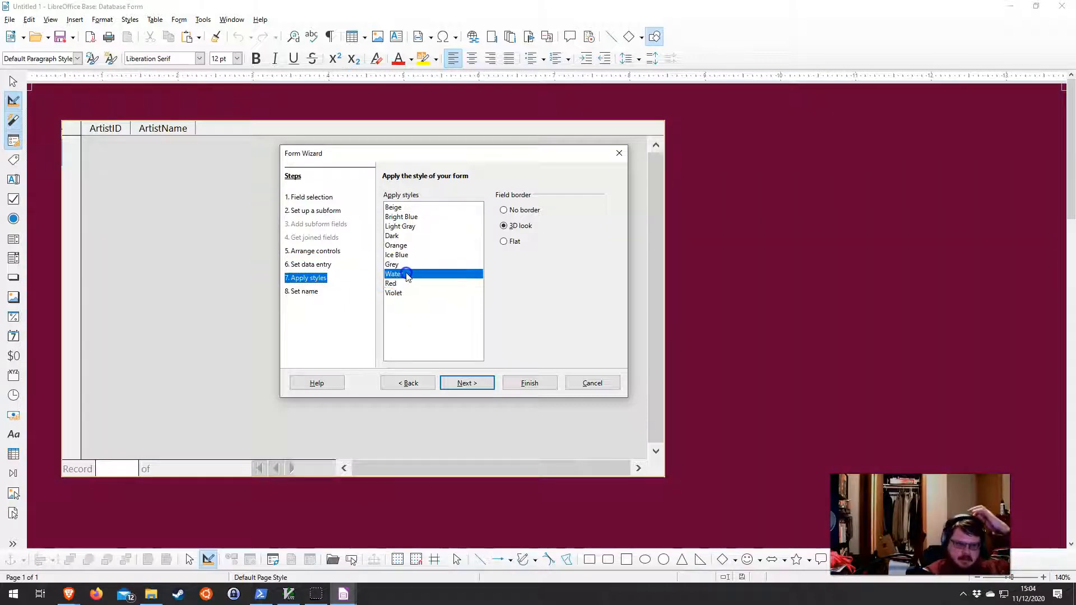
{"action": "left_click", "coordinate": [401, 264]}
{"action": "left_click", "coordinate": [401, 254]}
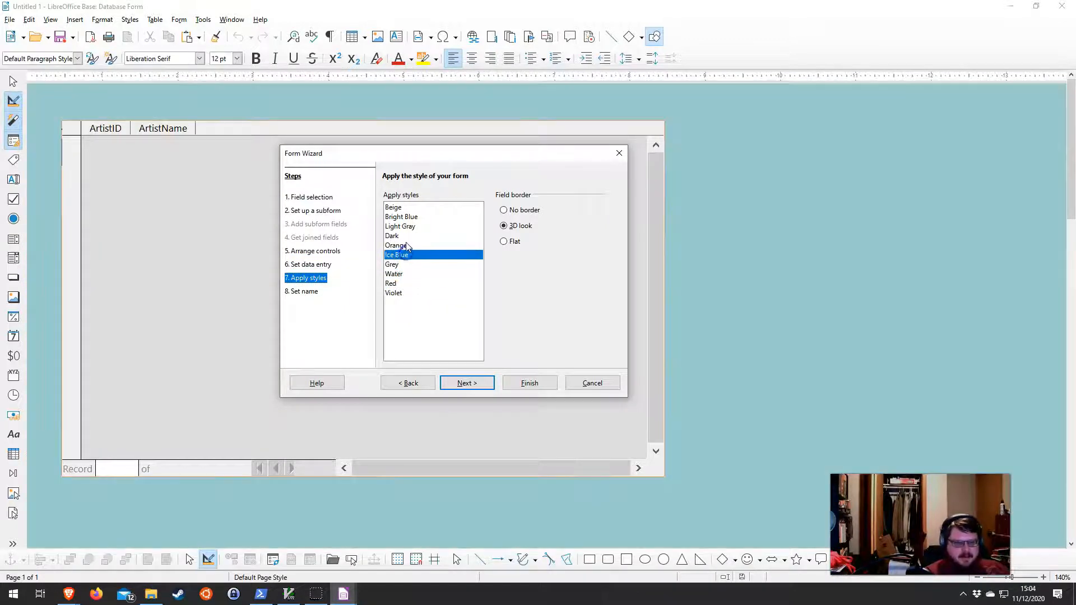
{"action": "left_click", "coordinate": [404, 235]}
{"action": "left_click", "coordinate": [409, 227]}
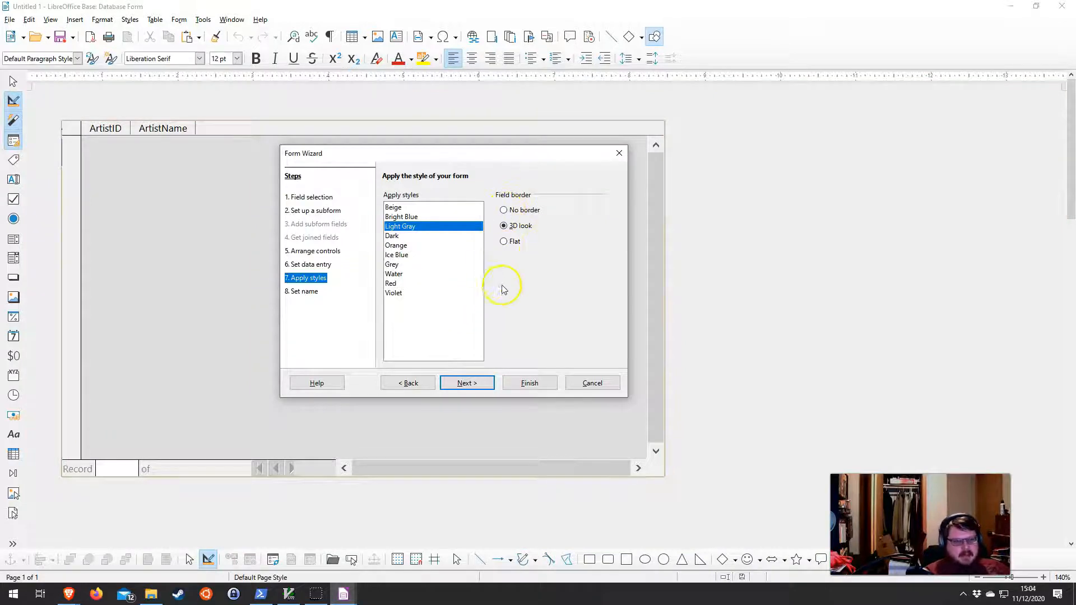
{"action": "left_click", "coordinate": [409, 218]}
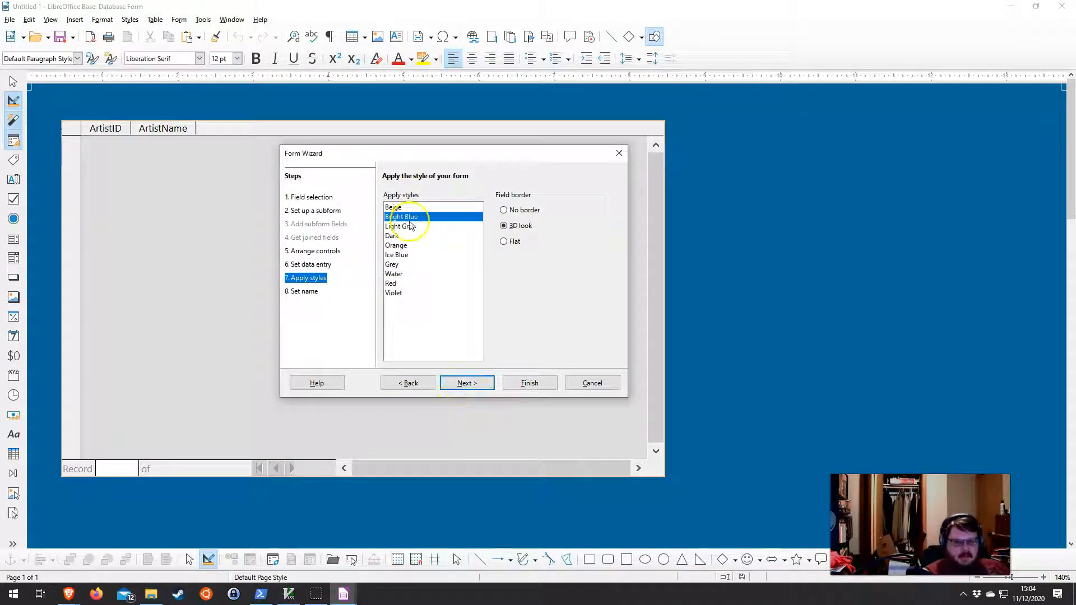
Name the form ArtistsForm and finish the wizard with the option to work with the form
{"action": "left_click", "coordinate": [468, 383]}
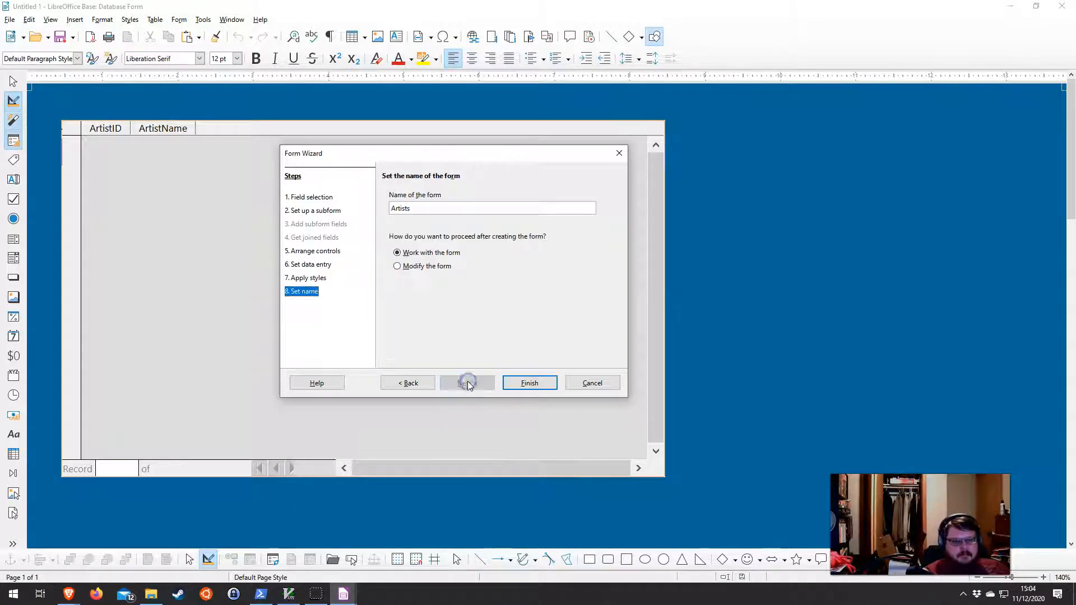
{"action": "type", "text": "Form"}
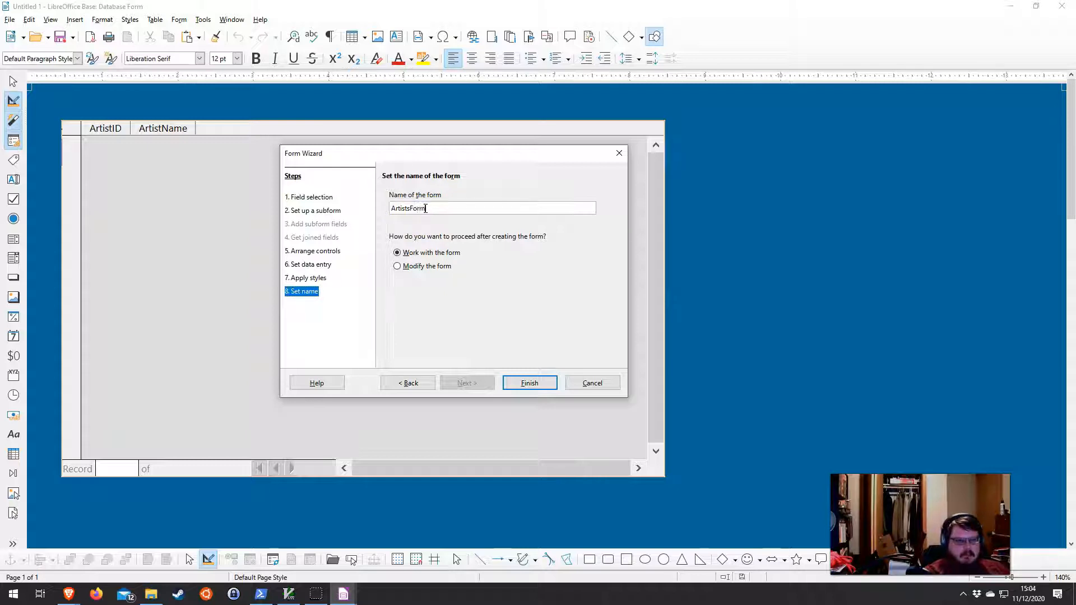
{"action": "left_click", "coordinate": [514, 382]}
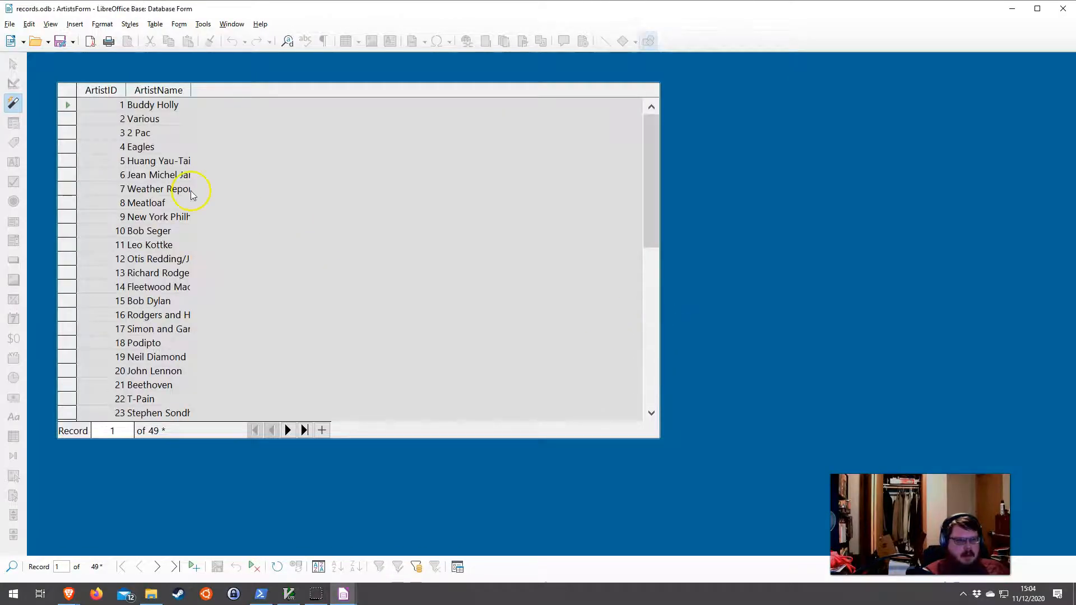
Widen the ArtistName column to fit longer names and look through the artist records
{"action": "left_click_drag", "start_coordinate": [191, 89], "coordinate": [253, 90]}
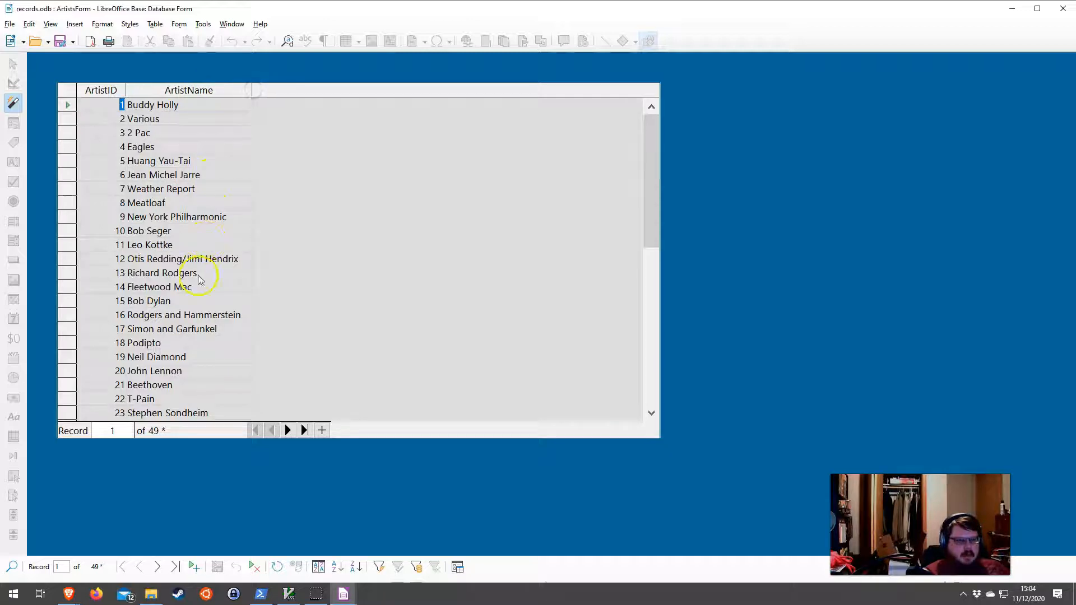
{"action": "scroll", "coordinate": [199, 277], "scroll_direction": "down", "scroll_amount": 16}
{"action": "scroll", "coordinate": [197, 275], "scroll_direction": "down", "scroll_amount": 12}
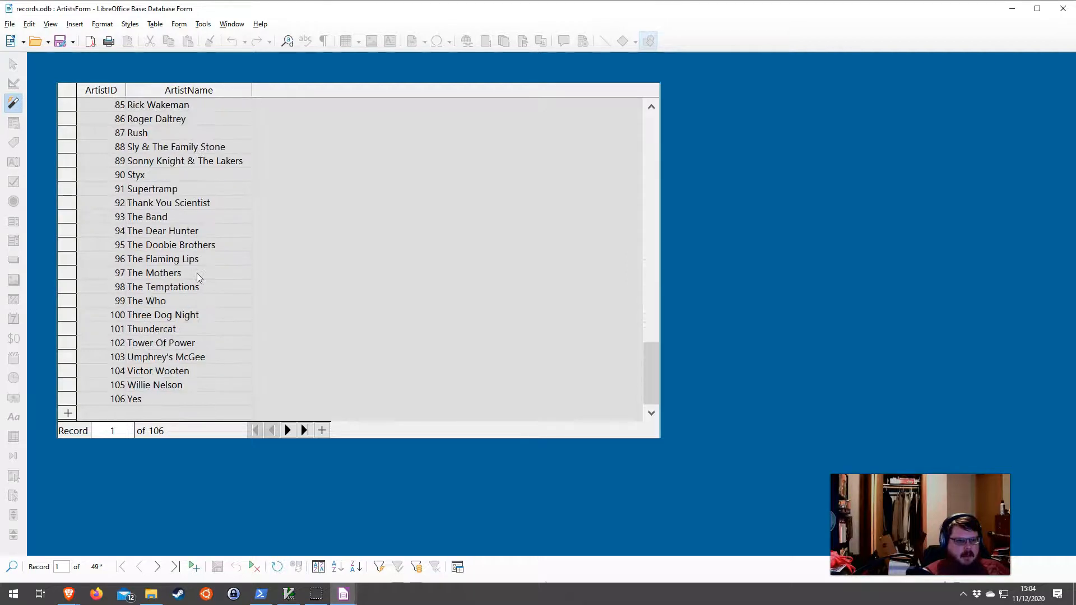
{"action": "scroll", "coordinate": [197, 273], "scroll_direction": "up", "scroll_amount": 20}
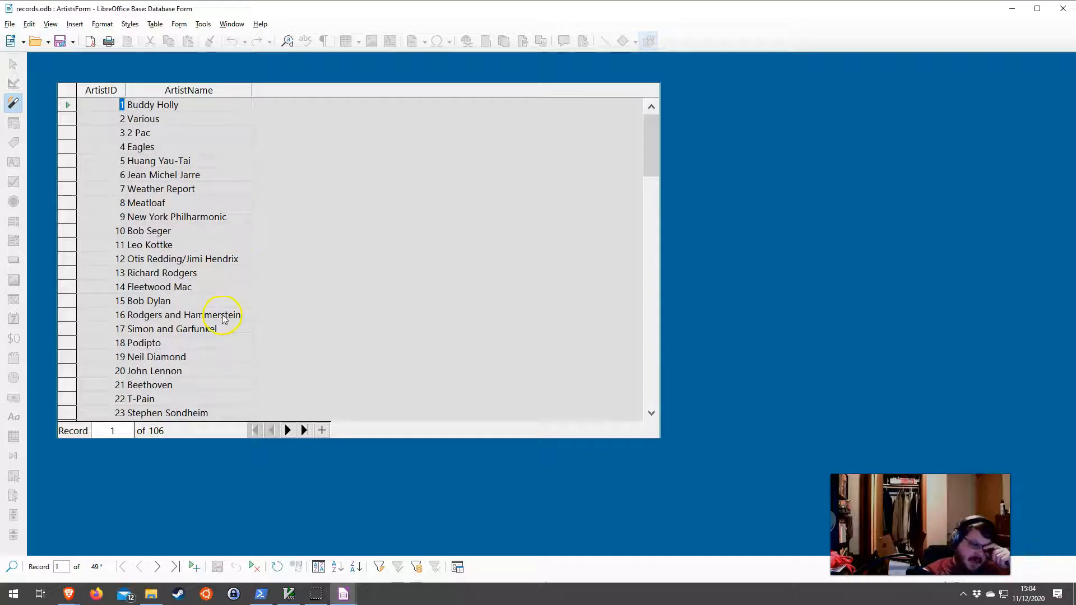
Add a new artist record with ArtistID 107 and ArtistName Squirrel Nut Zippers, and close ArtistsForm
{"action": "scroll", "coordinate": [221, 314], "scroll_direction": "down", "scroll_amount": 20}
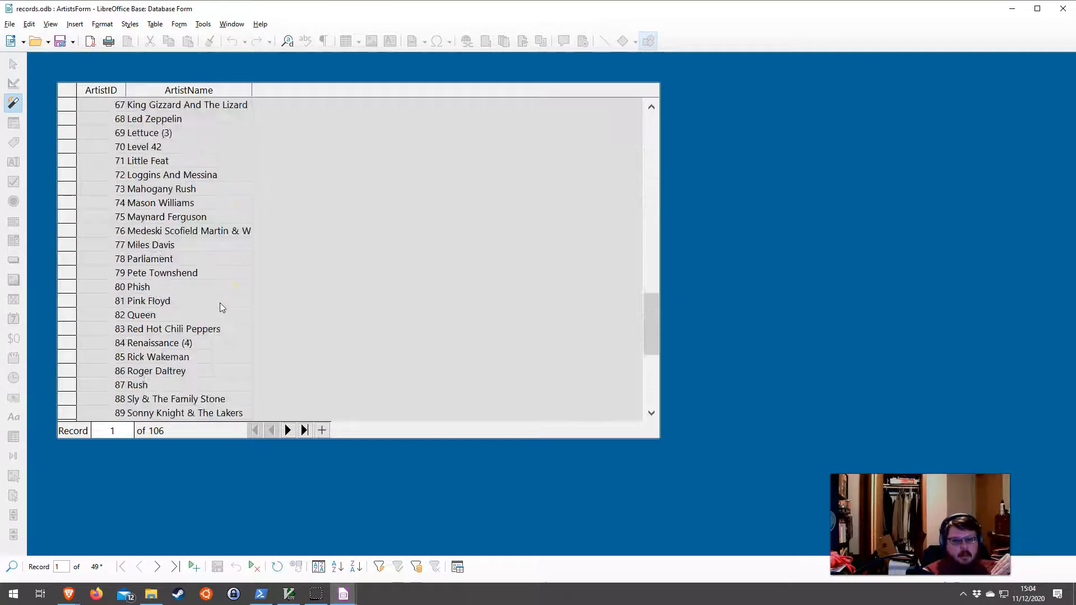
{"action": "scroll", "coordinate": [219, 307], "scroll_direction": "down", "scroll_amount": 6}
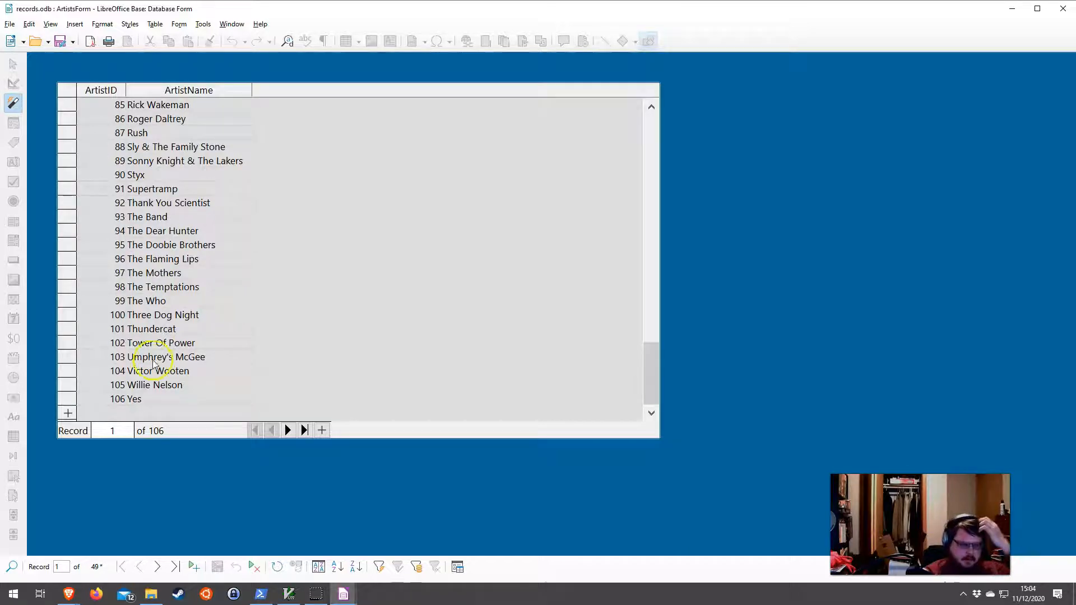
{"action": "left_click", "coordinate": [324, 431]}
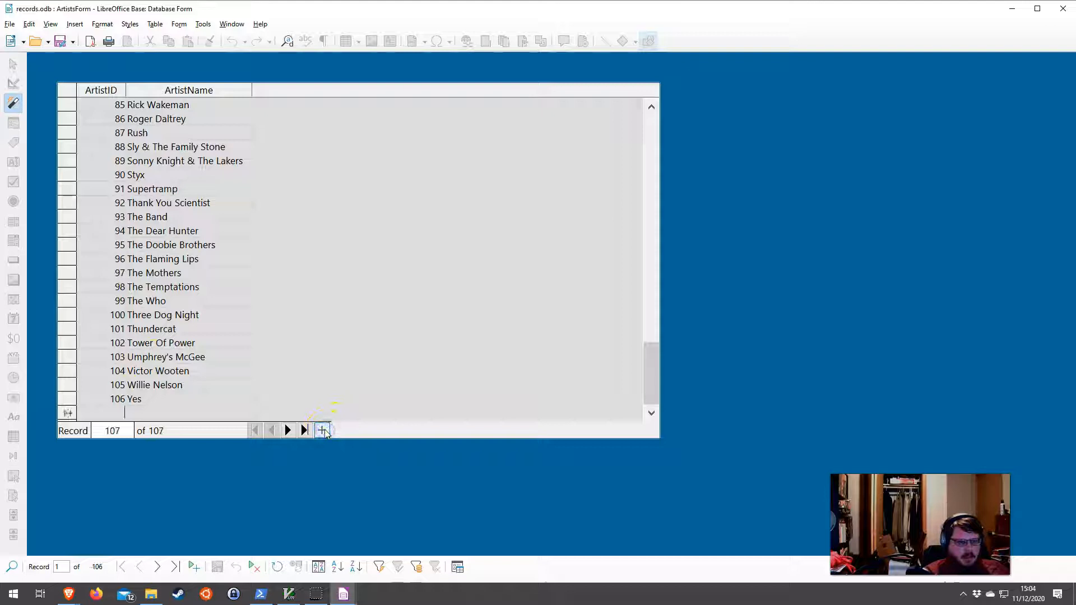
{"action": "type", "text": "10"}
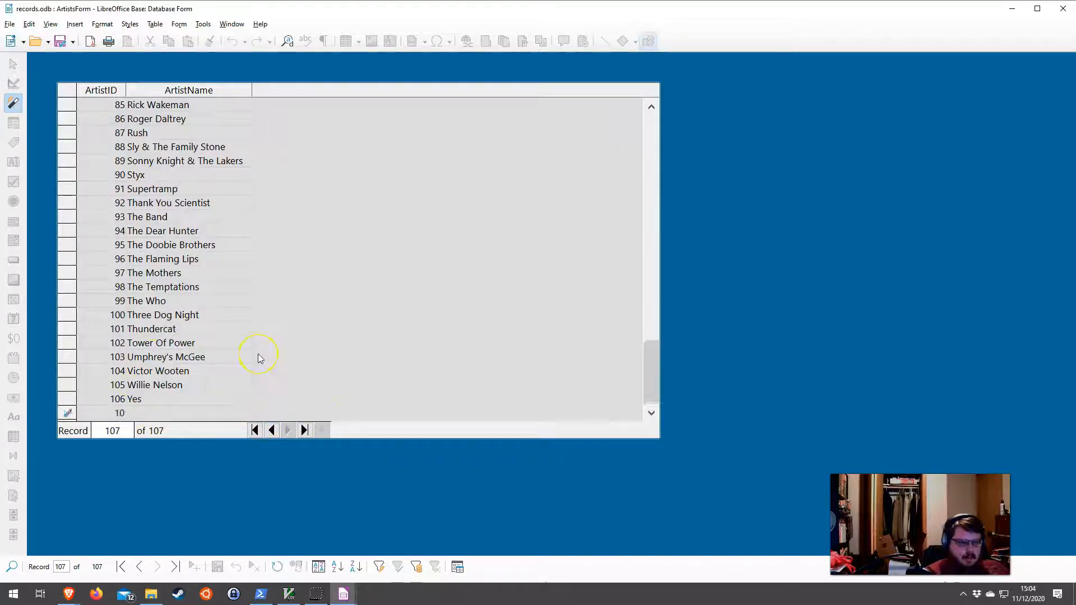
{"action": "type", "text": "7 Squier"}
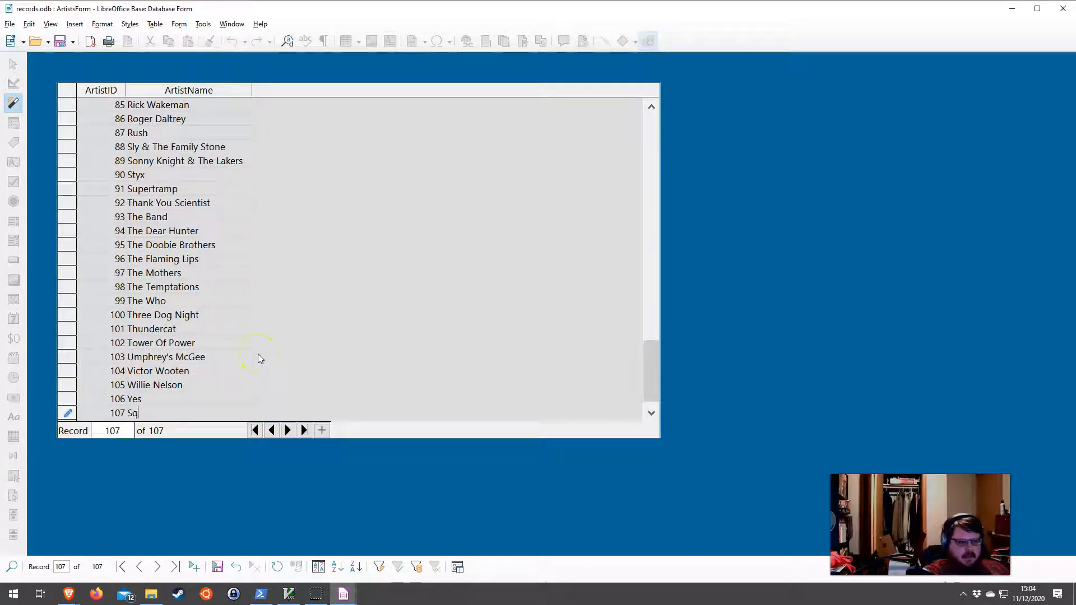
{"action": "key", "text": "BackSpace"}
{"action": "key", "text": "BackSpace"}
{"action": "type", "text": "rr"}
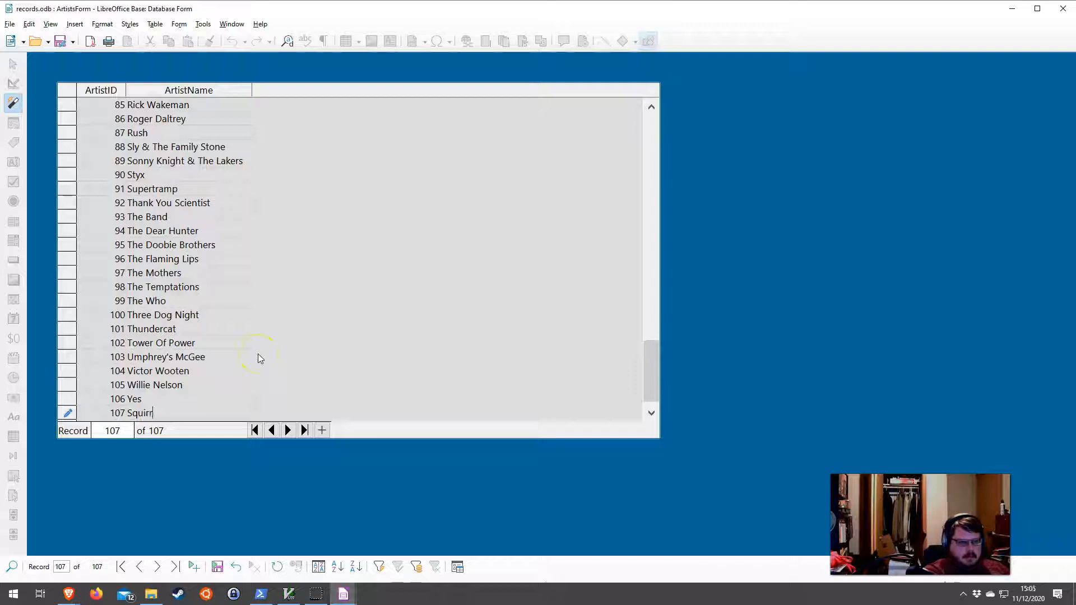
{"action": "type", "text": "el Nut Zippers"}
{"action": "key", "text": "Return"}
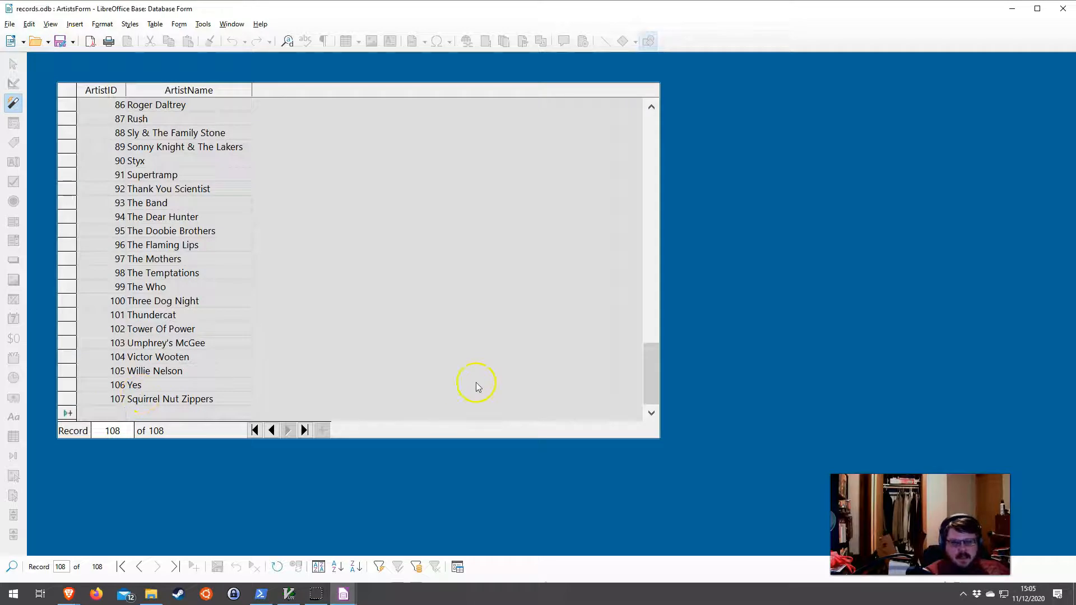
{"action": "left_click", "coordinate": [1062, 9]}
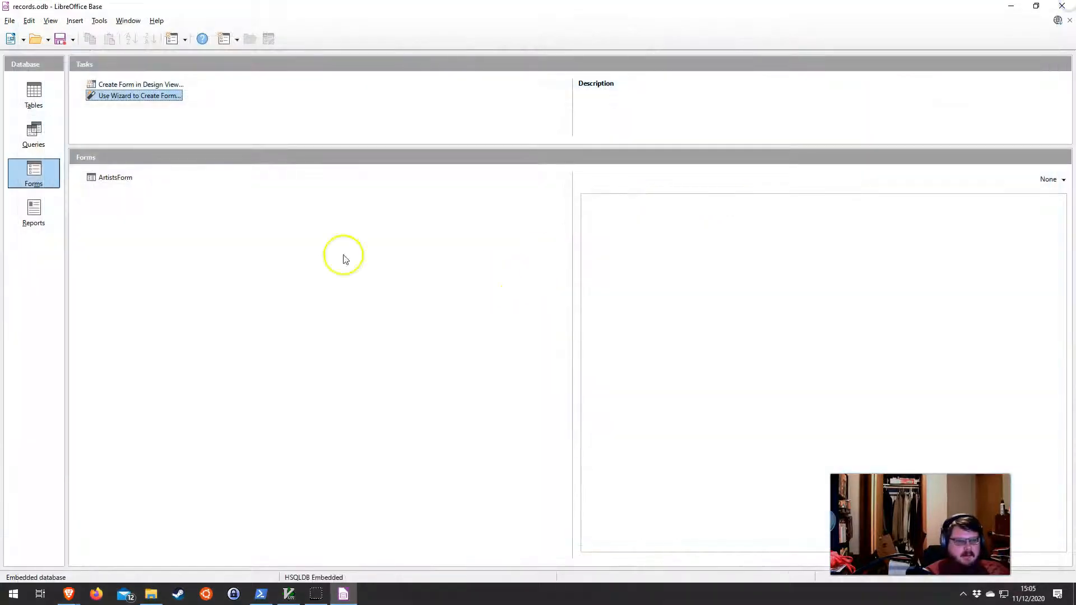
Open the Artists table, check its last records for the newly added artist, and close the table
{"action": "left_click", "coordinate": [34, 94]}
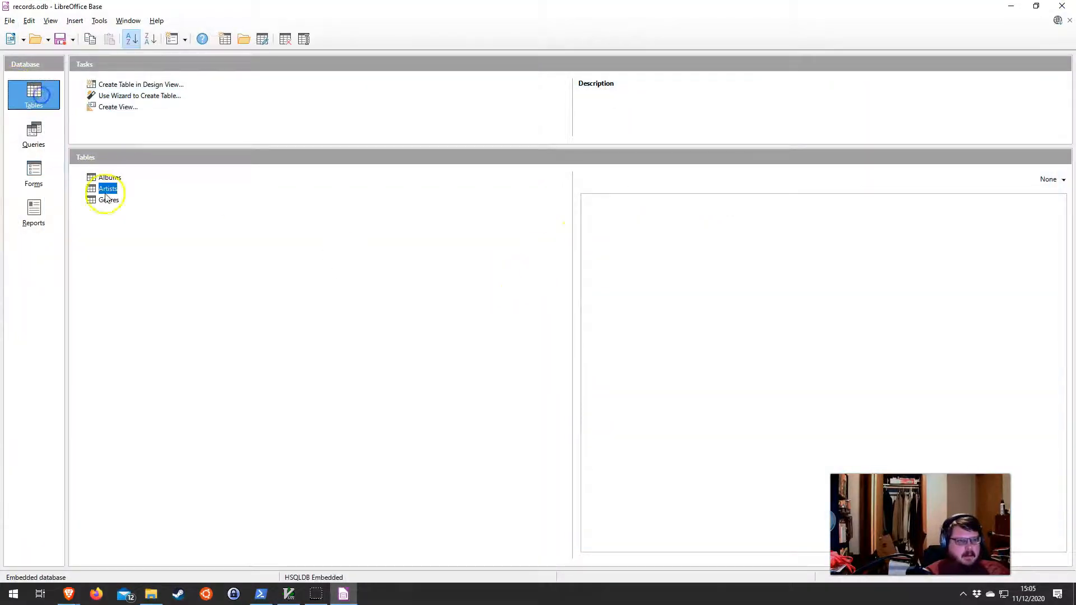
{"action": "double_click", "coordinate": [107, 189]}
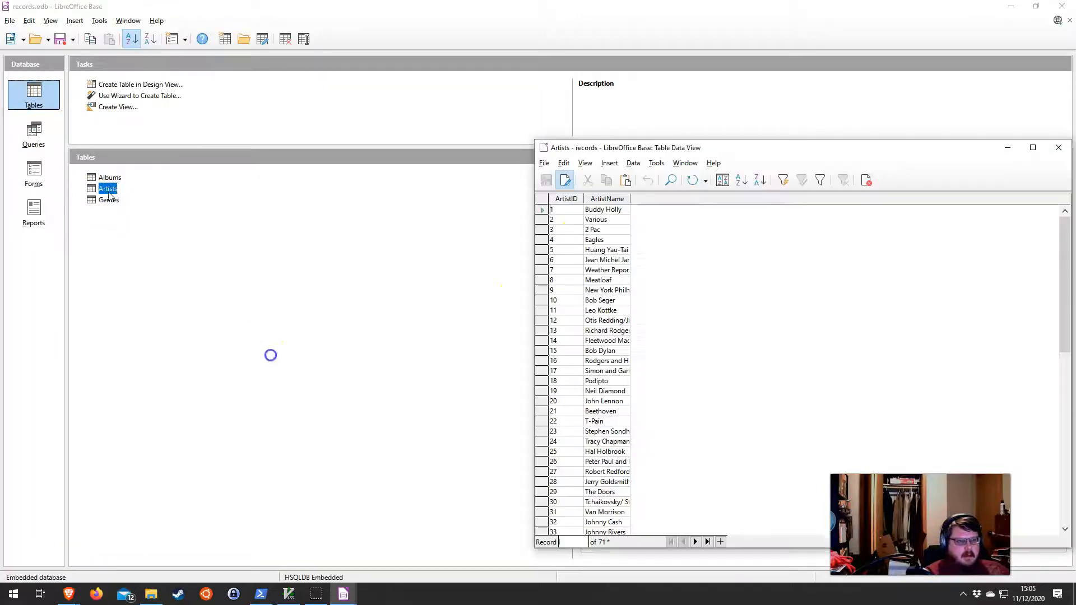
{"action": "scroll", "coordinate": [619, 348], "scroll_direction": "down", "scroll_amount": 16}
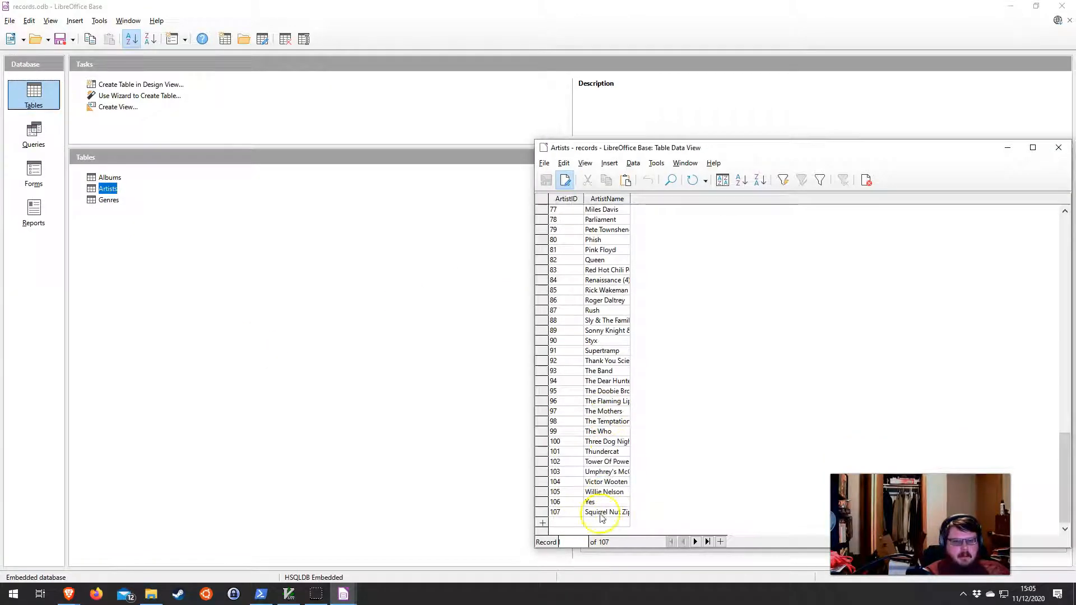
{"action": "left_click", "coordinate": [866, 180]}
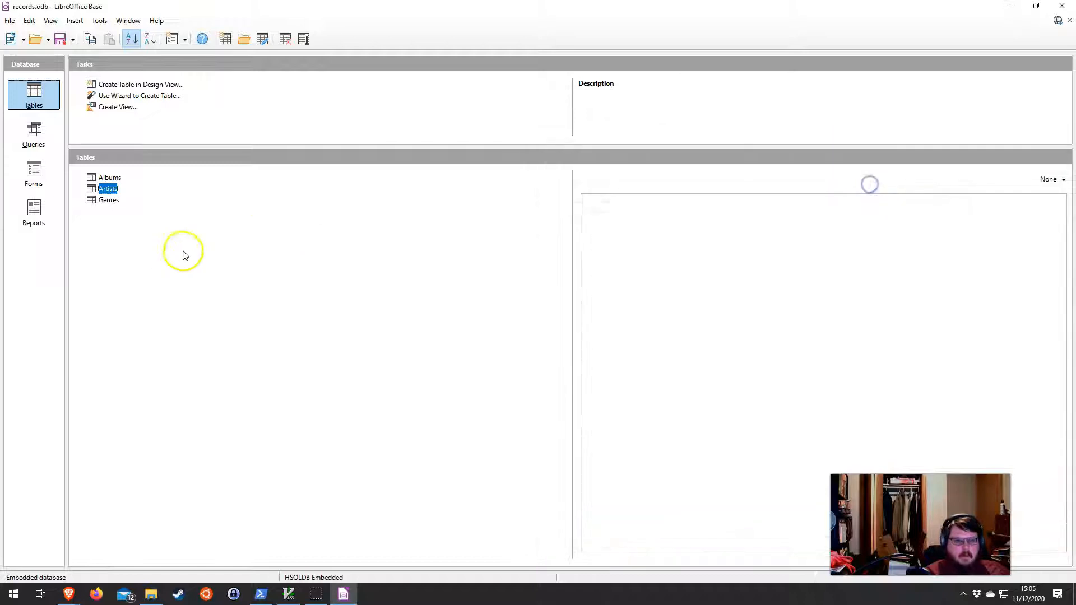
Start a new form with the Form Wizard, based on the Genres table with both GenreID and GenreName included
{"action": "left_click", "coordinate": [34, 173]}
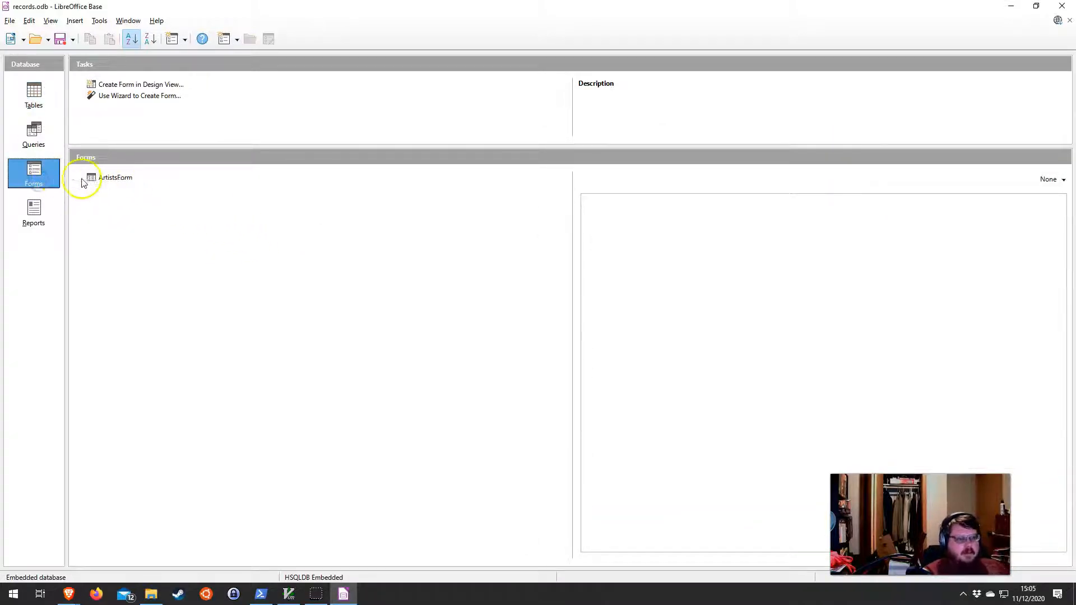
{"action": "left_click", "coordinate": [118, 96]}
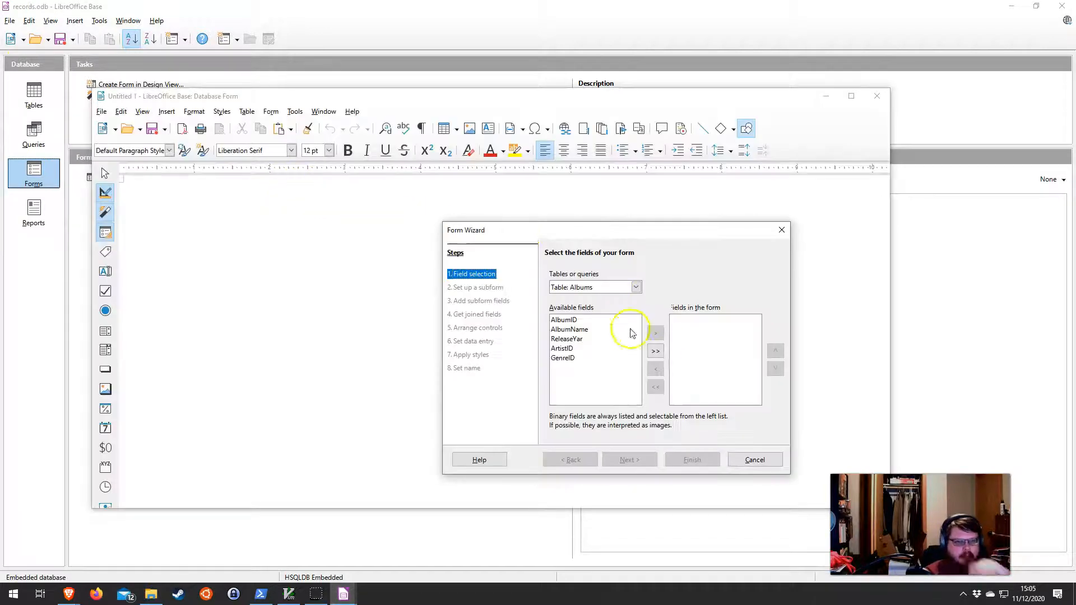
{"action": "left_click", "coordinate": [594, 286]}
{"action": "left_click", "coordinate": [588, 315]}
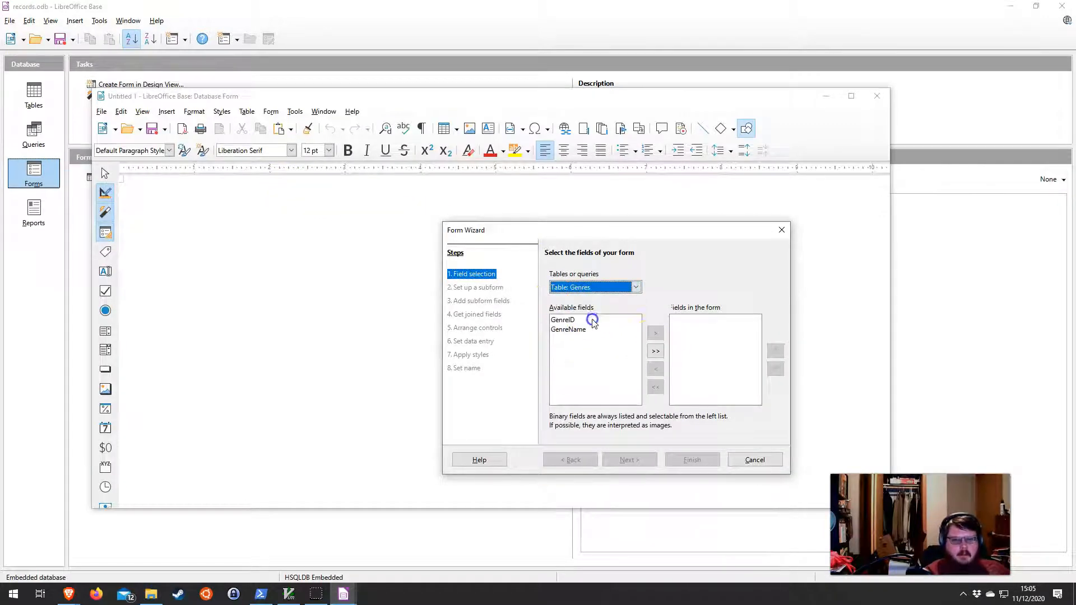
{"action": "left_click", "coordinate": [655, 350]}
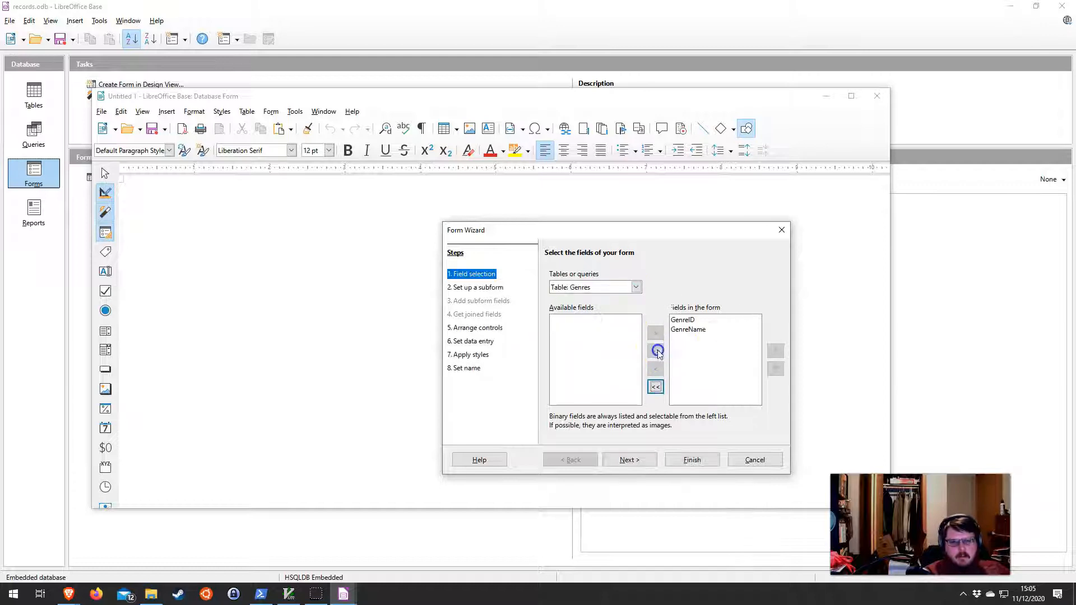
{"action": "left_click", "coordinate": [629, 459]}
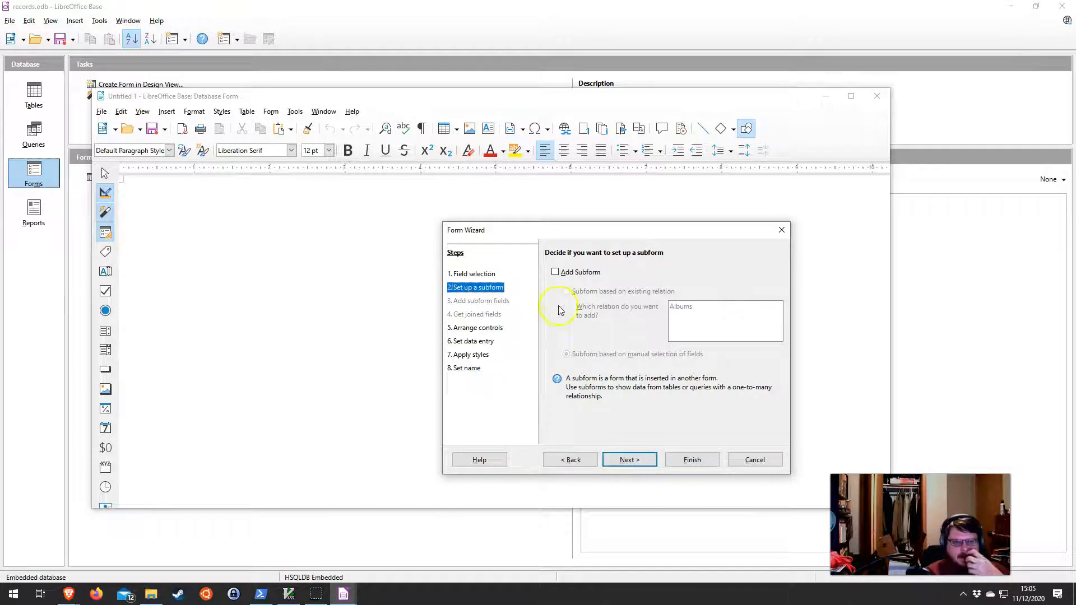
Skip the subform, keep the As Data Sheet arrangement, and accept displaying all data without editing restrictions
{"action": "left_click", "coordinate": [635, 460]}
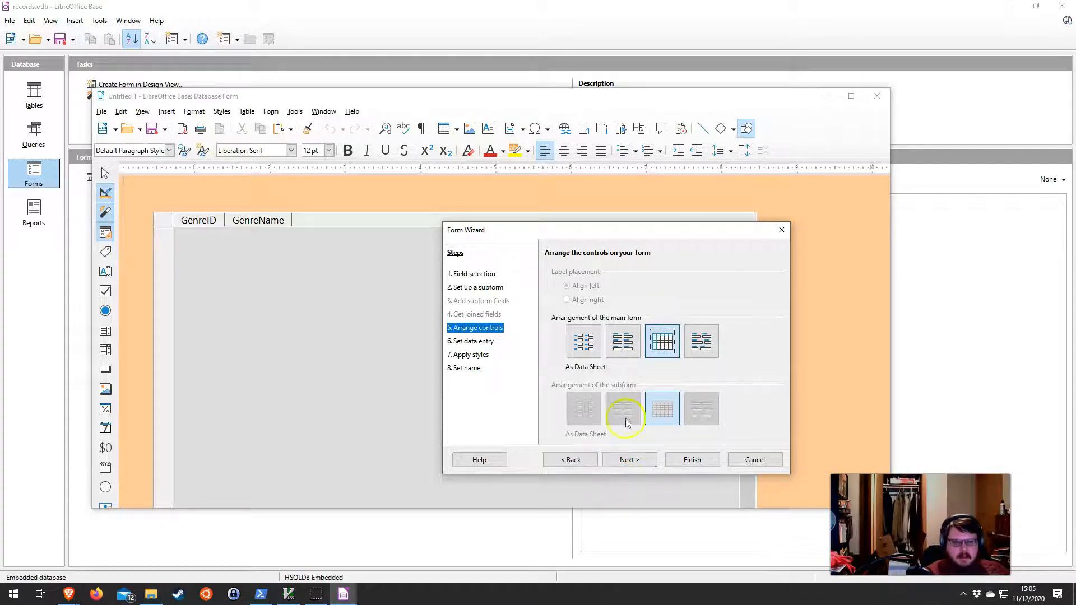
{"action": "left_click", "coordinate": [634, 461]}
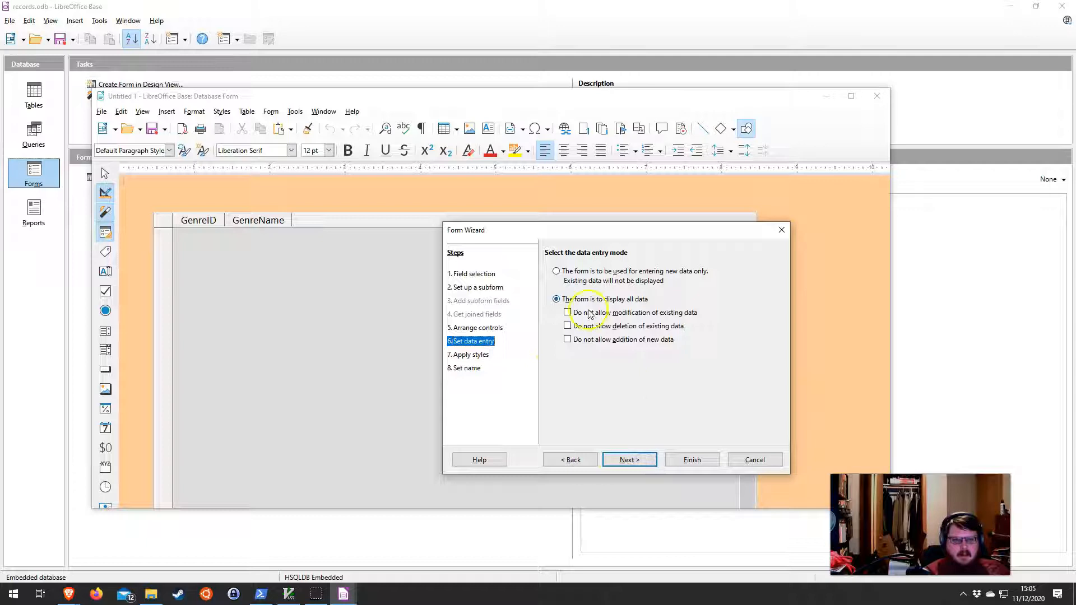
{"action": "left_click", "coordinate": [627, 459]}
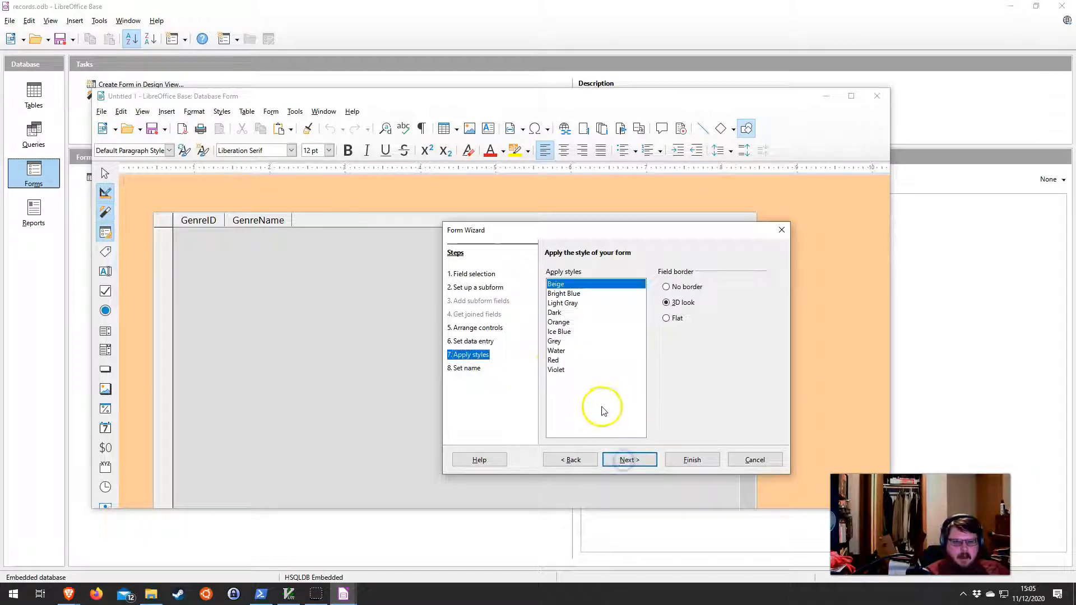
Apply the Bright Blue style, name the form GenresForm, and finish the wizard with the option to work with the form
{"action": "left_click", "coordinate": [579, 294]}
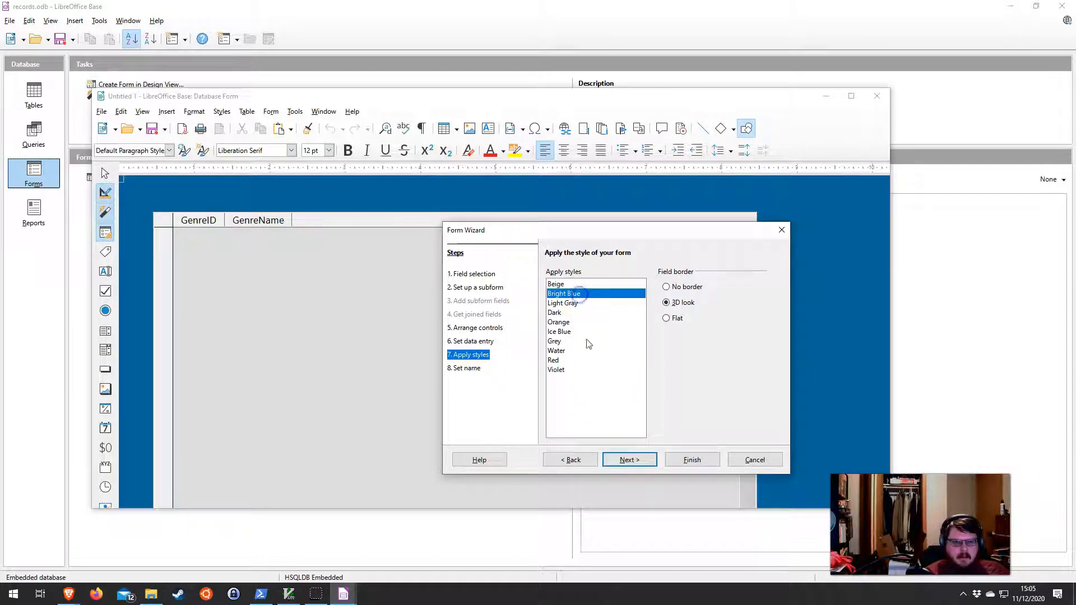
{"action": "left_click", "coordinate": [626, 469]}
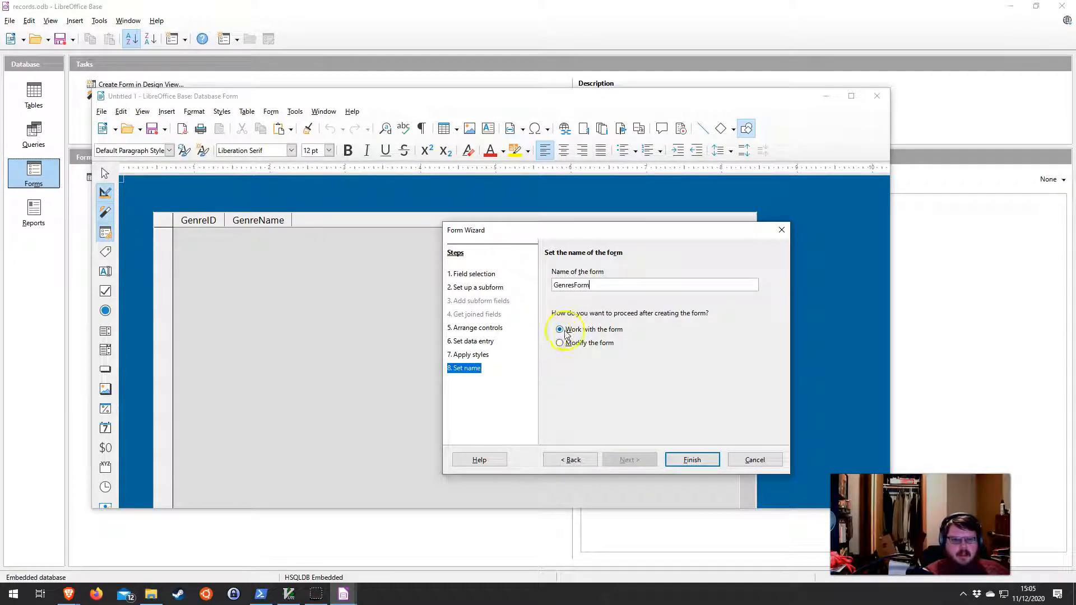
{"action": "left_click", "coordinate": [691, 459]}
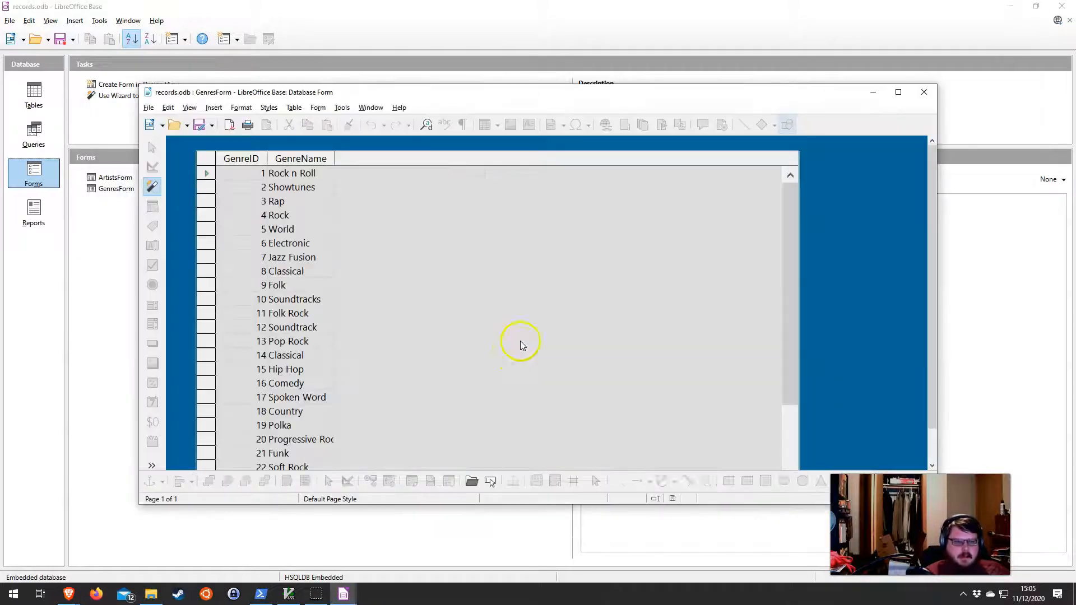
Move the GenresForm window up and look through the genre records, including the blank row for new entries
{"action": "left_click_drag", "start_coordinate": [392, 91], "coordinate": [394, 5]}
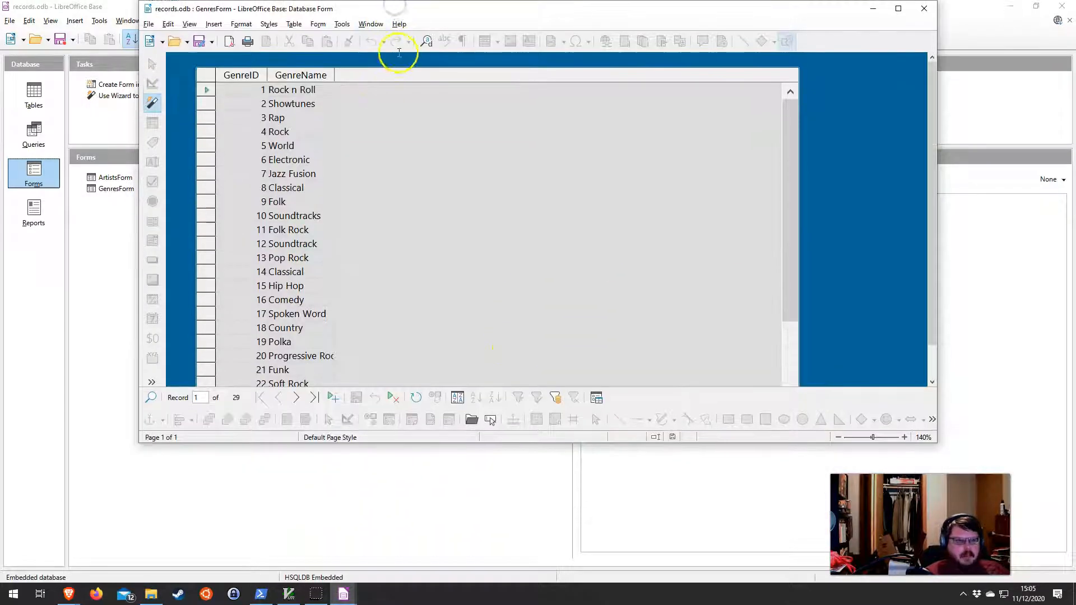
{"action": "scroll", "coordinate": [293, 180], "scroll_direction": "down", "scroll_amount": 3}
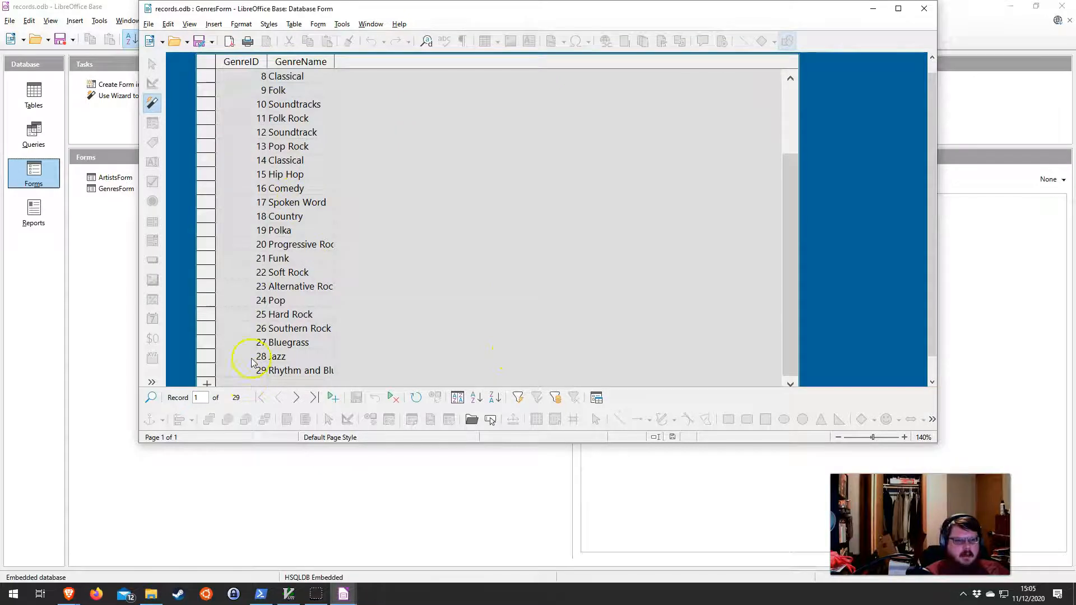
{"action": "scroll", "coordinate": [324, 101], "scroll_direction": "up", "scroll_amount": 3}
{"action": "scroll", "coordinate": [324, 136], "scroll_direction": "down", "scroll_amount": 3}
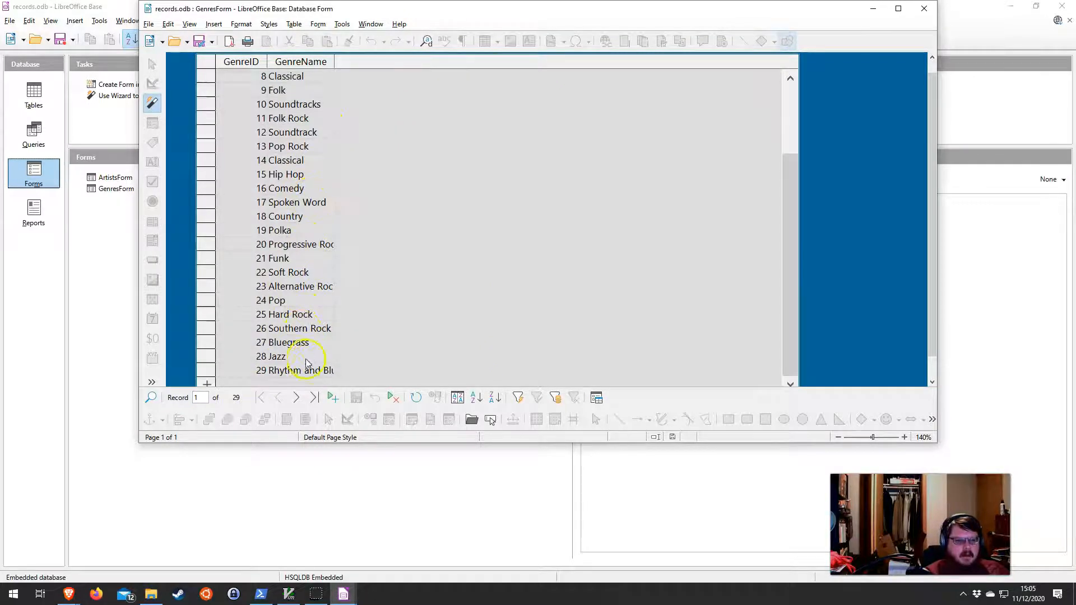
{"action": "scroll", "coordinate": [306, 363], "scroll_direction": "up", "scroll_amount": 3}
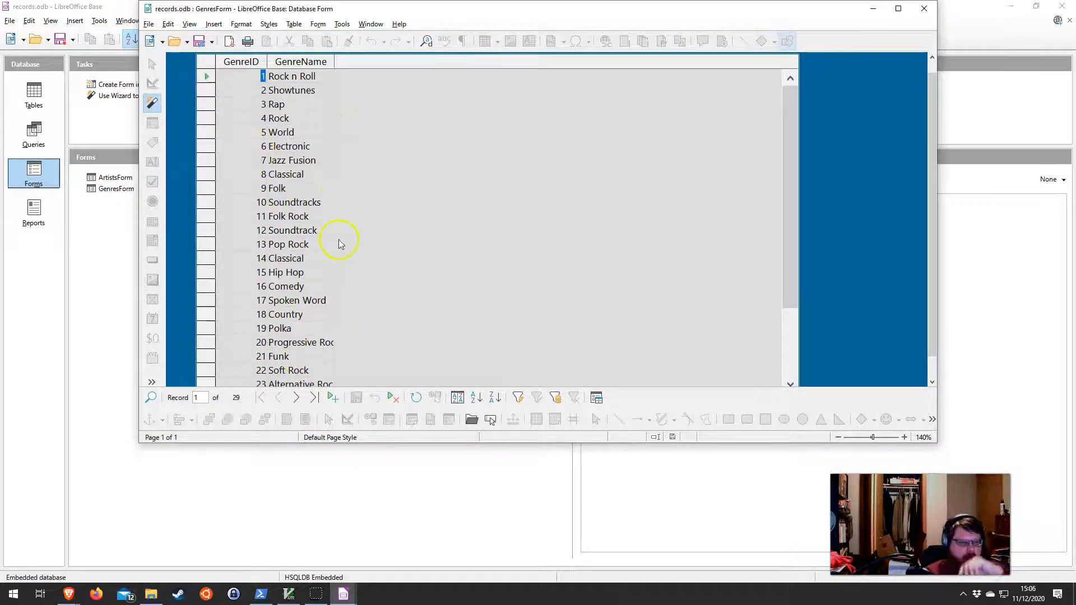
{"action": "scroll", "coordinate": [302, 291], "scroll_direction": "down", "scroll_amount": 3}
{"action": "left_click", "coordinate": [247, 381]}
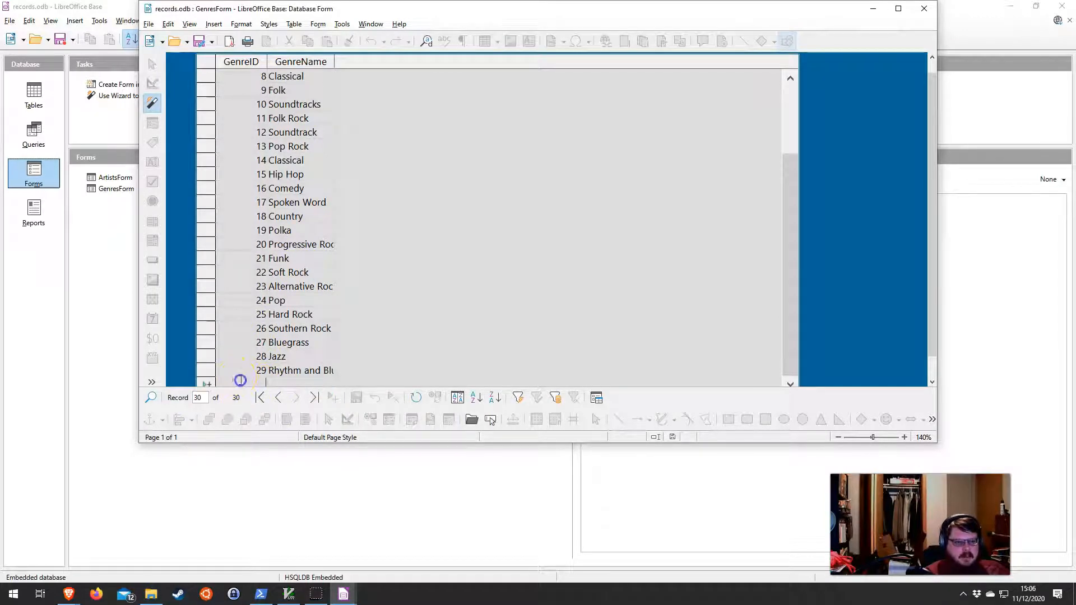
{"action": "scroll", "coordinate": [432, 240], "scroll_direction": "up", "scroll_amount": 3}
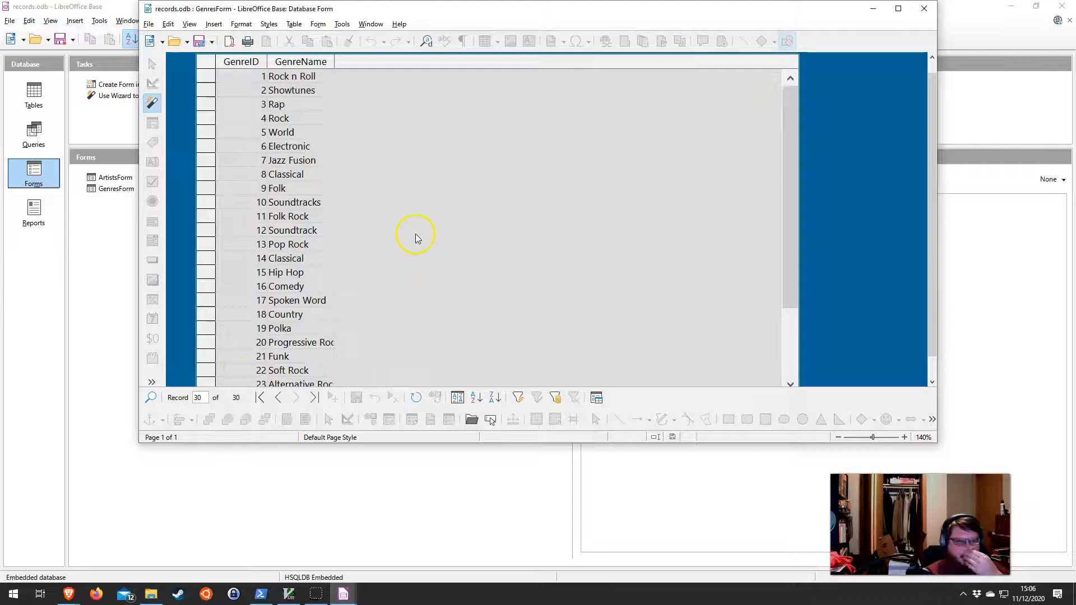
Widen the GenreName column to fit the longer genre names, and close GenresForm after reviewing the list
{"action": "left_click_drag", "start_coordinate": [335, 61], "coordinate": [356, 61]}
{"action": "scroll", "coordinate": [432, 243], "scroll_direction": "down", "scroll_amount": 1}
{"action": "scroll", "coordinate": [430, 247], "scroll_direction": "up", "scroll_amount": 1}
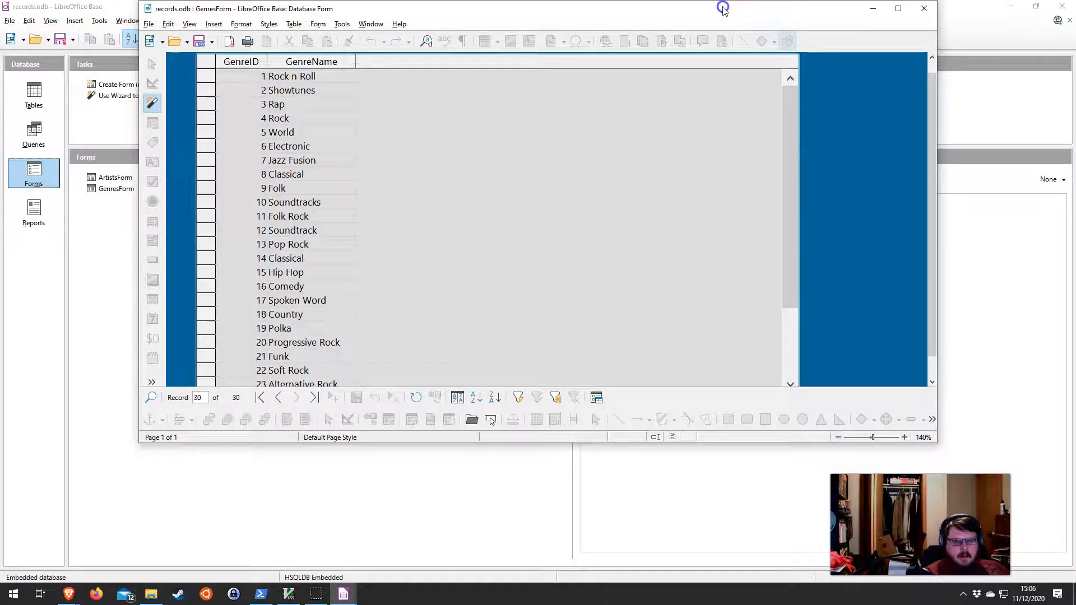
{"action": "left_click_drag", "start_coordinate": [723, 8], "coordinate": [688, 74]}
{"action": "scroll", "coordinate": [301, 300], "scroll_direction": "down", "scroll_amount": 3}
{"action": "scroll", "coordinate": [292, 309], "scroll_direction": "up", "scroll_amount": 3}
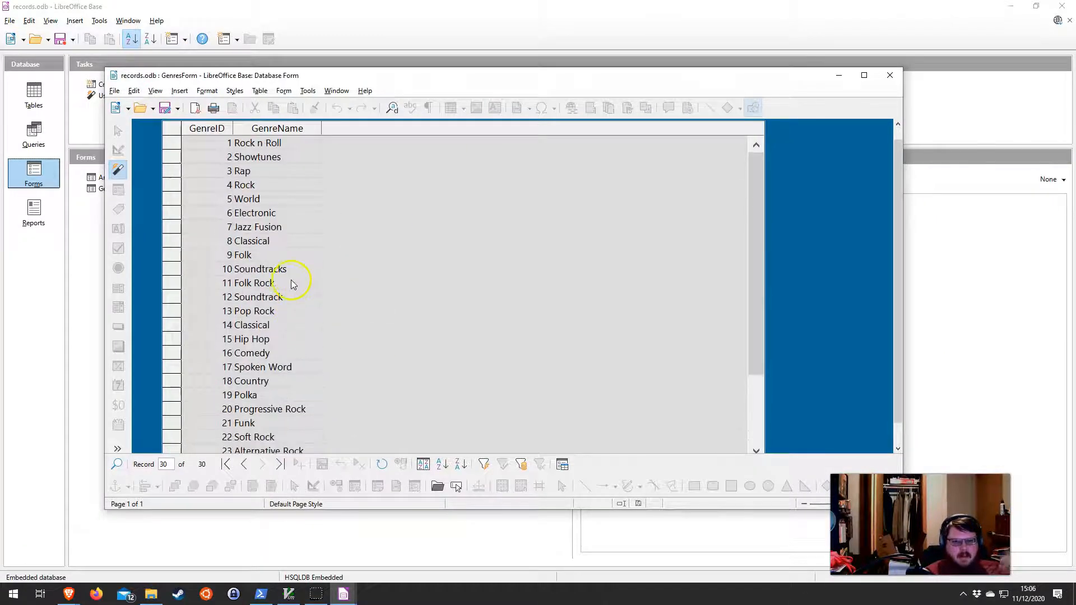
{"action": "scroll", "coordinate": [395, 238], "scroll_direction": "down", "scroll_amount": 3}
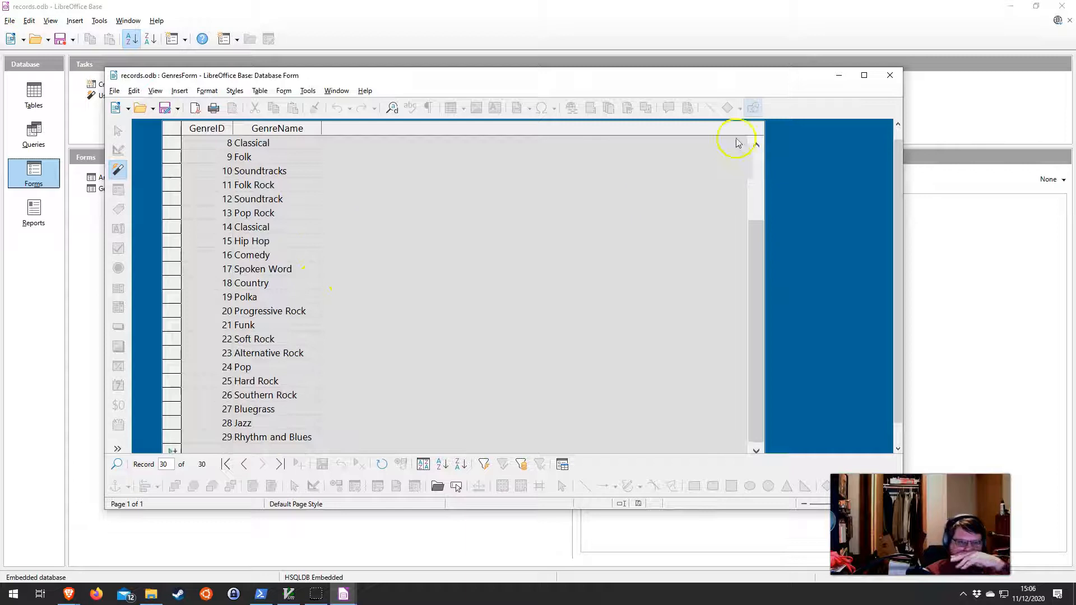
{"action": "left_click", "coordinate": [890, 75]}
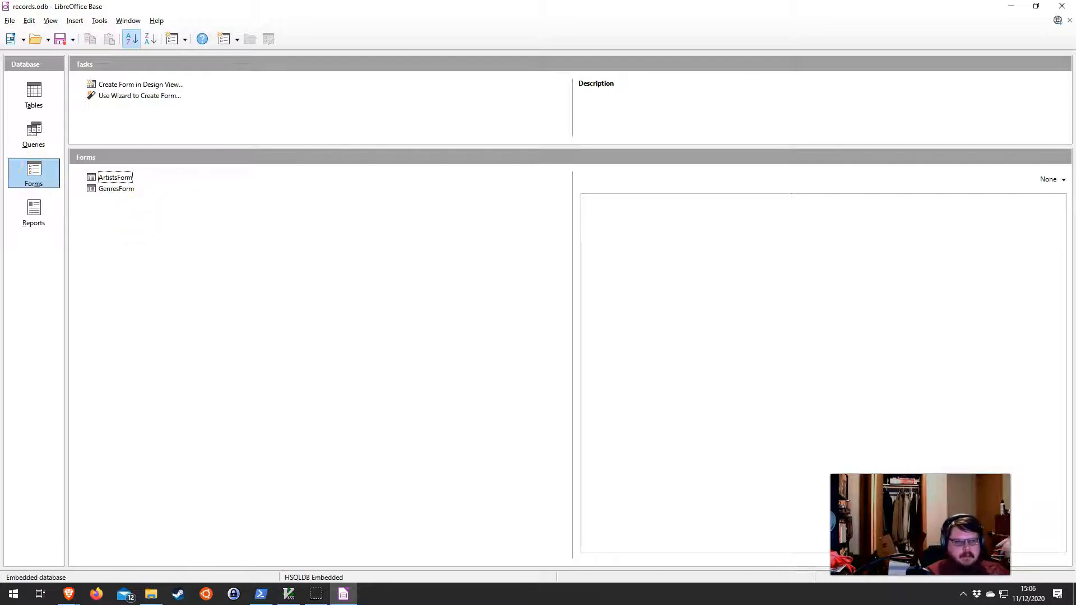
{"action": "left_click", "coordinate": [42, 108]}
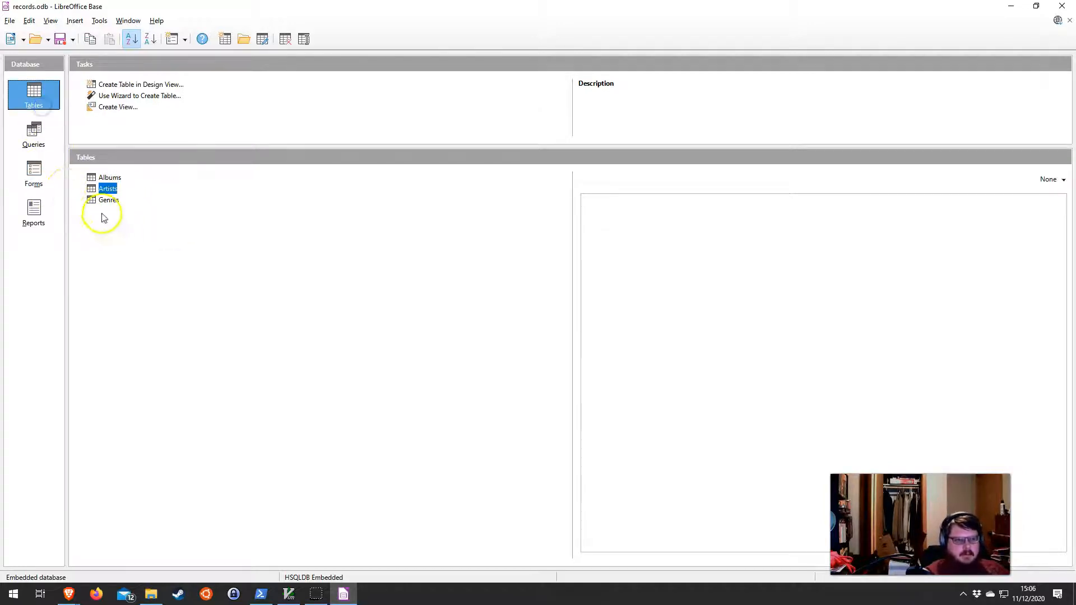
{"action": "left_click", "coordinate": [33, 173]}
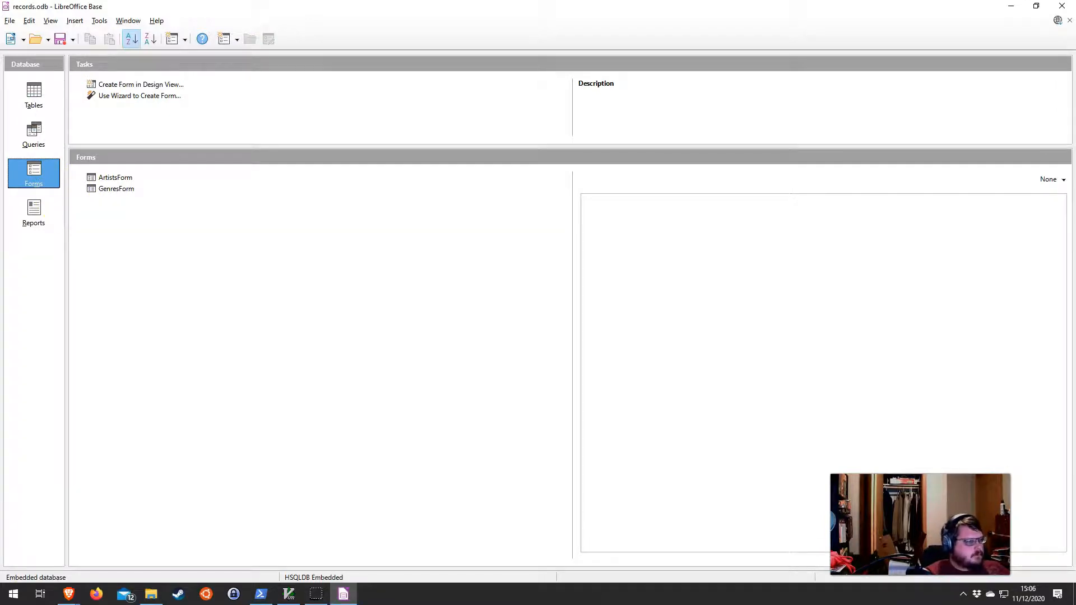
{"action": "left_click", "coordinate": [141, 98]}
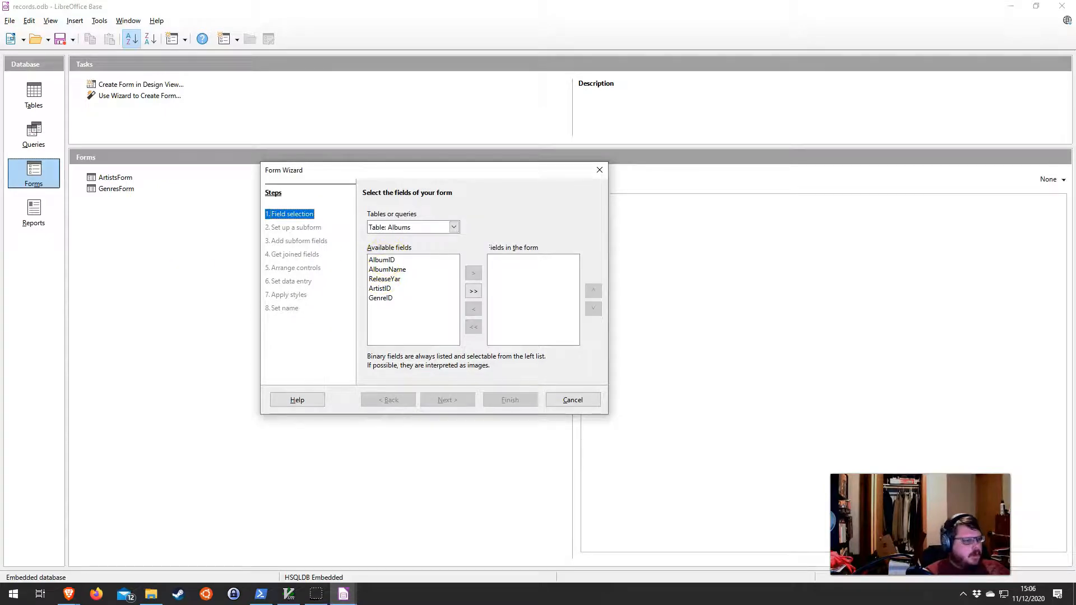
{"action": "left_click", "coordinate": [383, 261]}
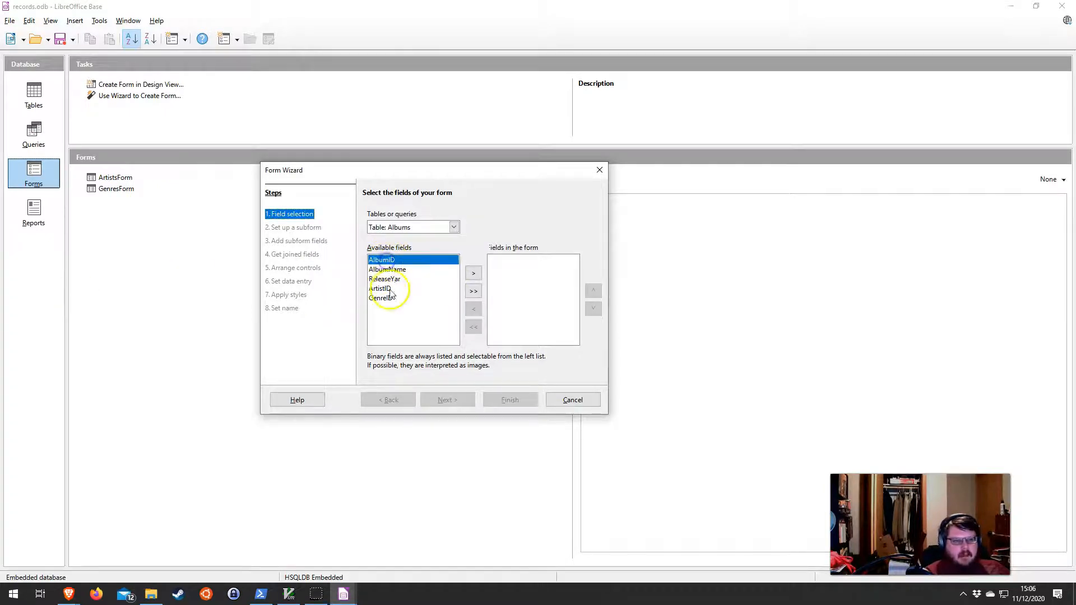
{"action": "left_click", "coordinate": [384, 288]}
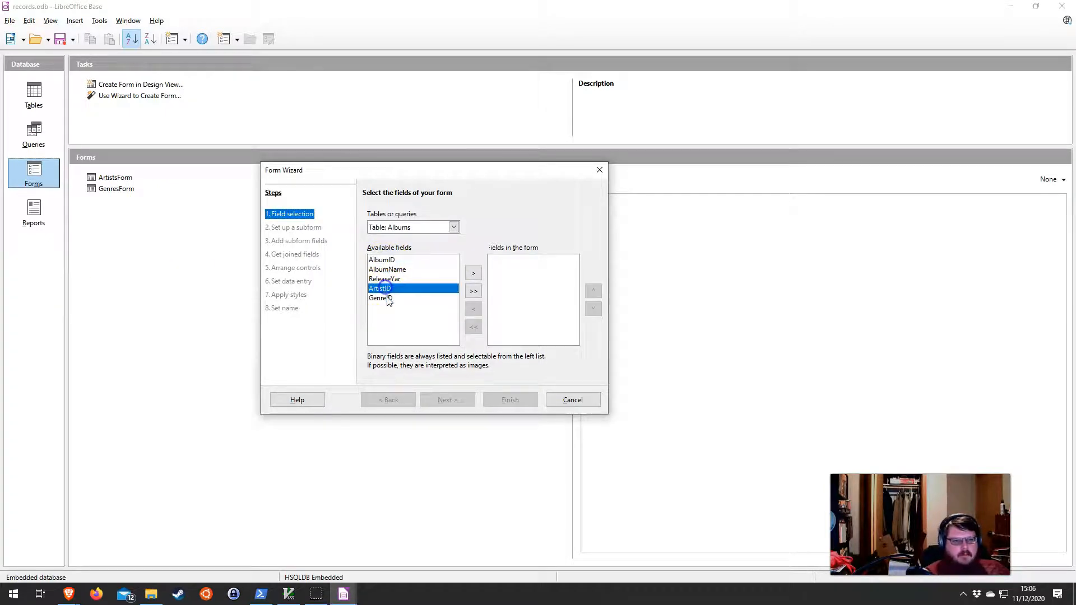
{"action": "left_click", "coordinate": [395, 260]}
{"action": "left_click", "coordinate": [474, 273]}
{"action": "left_click", "coordinate": [474, 273]}
{"action": "left_click", "coordinate": [473, 273]}
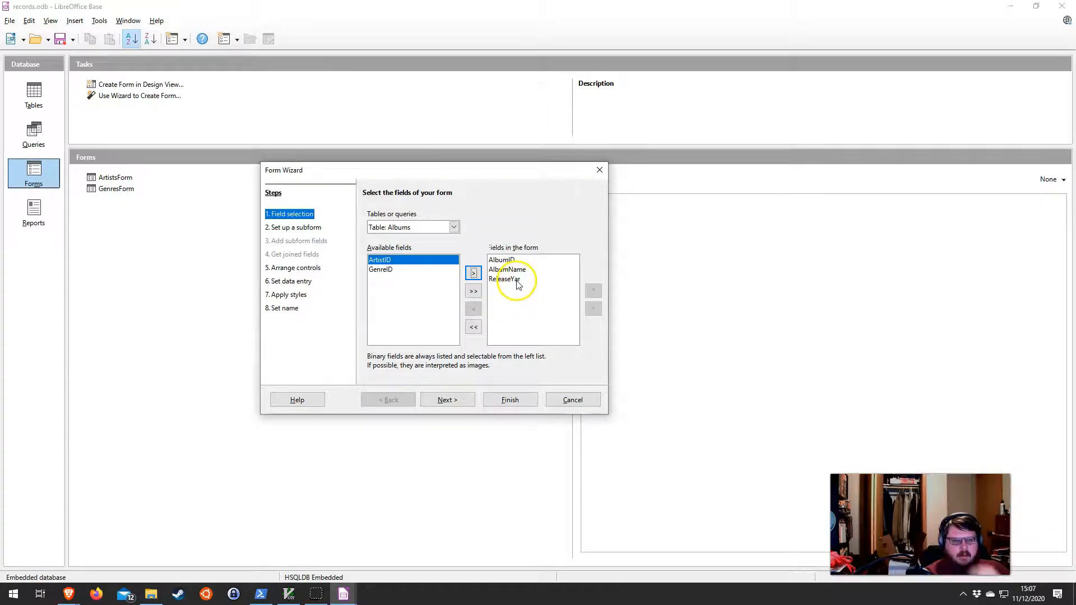
{"action": "left_click", "coordinate": [573, 399]}
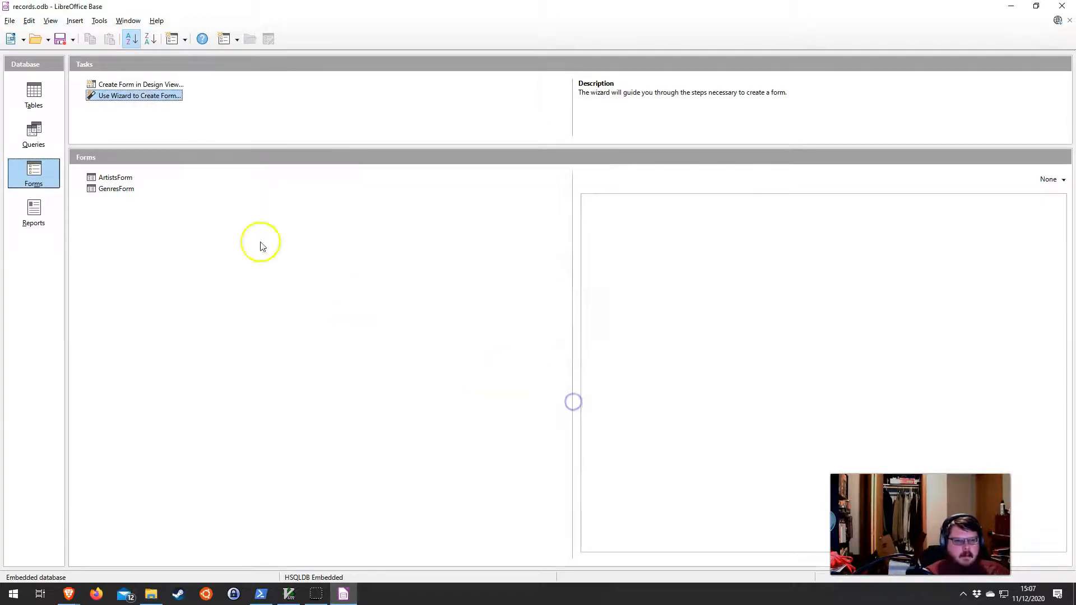
Open the Albums table's design, rename the misspelled ReleaseYar field as ReleaseYear, save the table and close it
{"action": "left_click", "coordinate": [39, 98]}
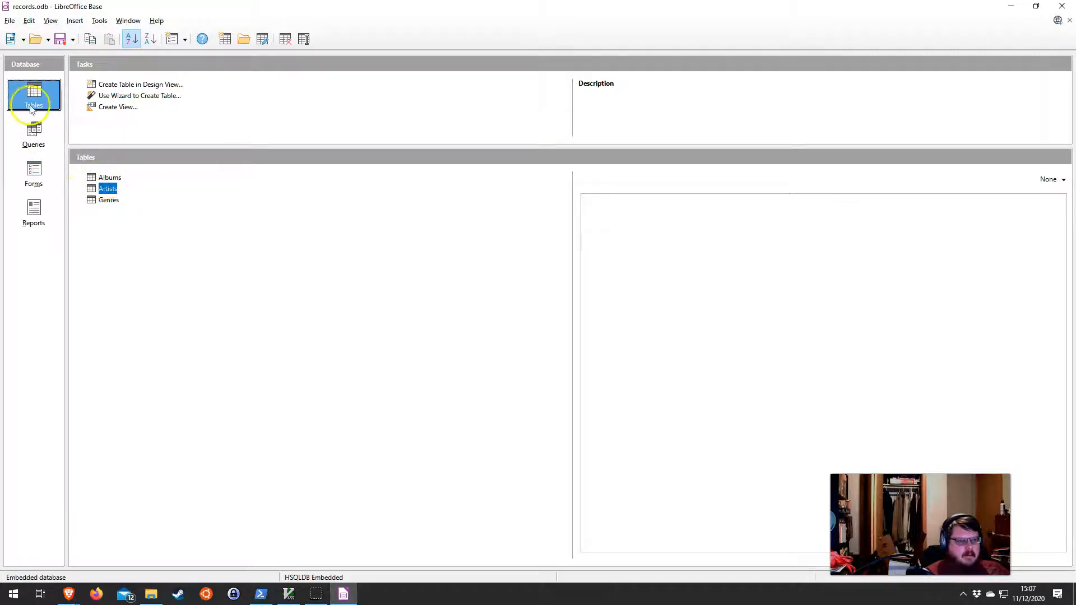
{"action": "left_click", "coordinate": [105, 177]}
{"action": "right_click", "coordinate": [105, 178]}
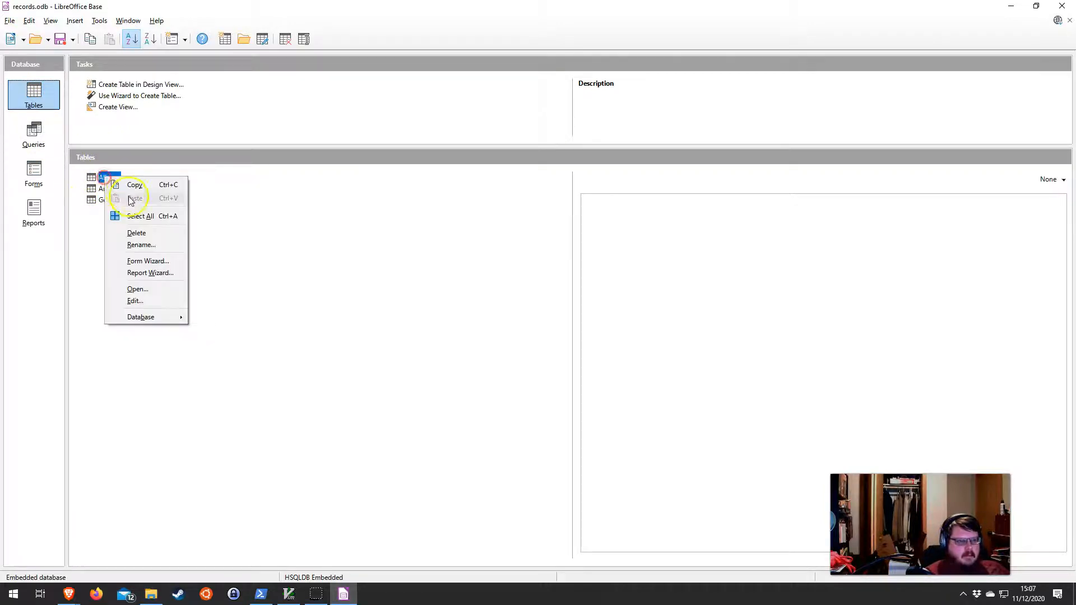
{"action": "left_click", "coordinate": [145, 299]}
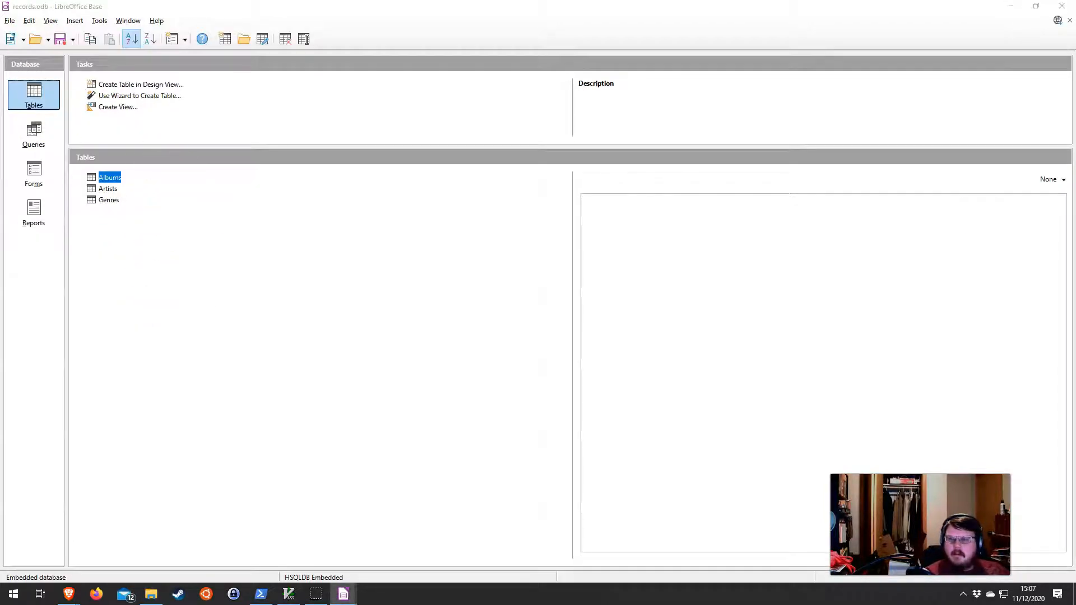
{"action": "left_click_drag", "start_coordinate": [637, 112], "coordinate": [250, 96]}
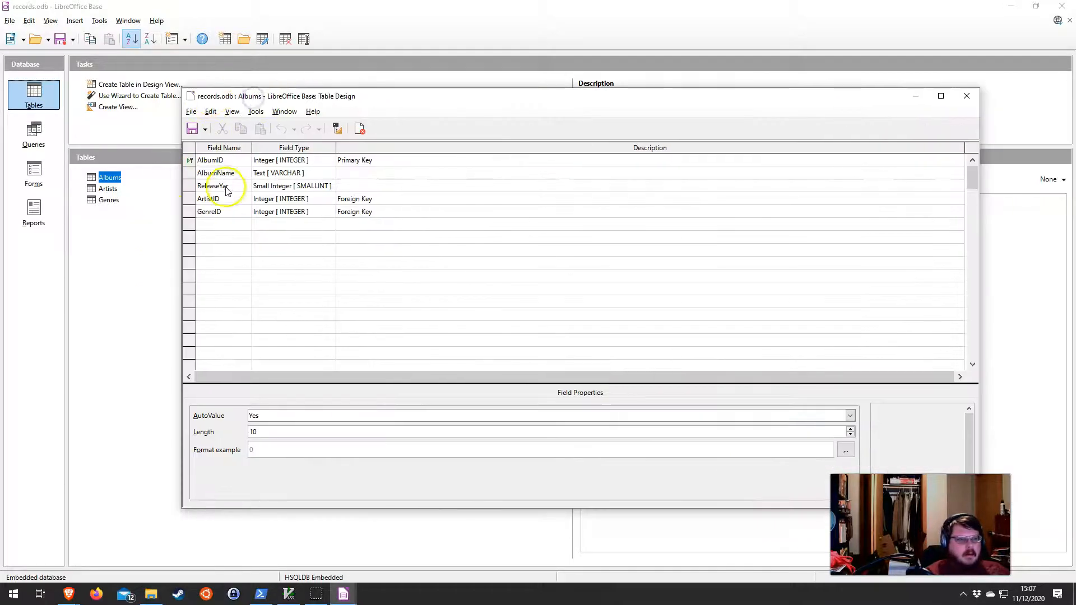
{"action": "left_click", "coordinate": [225, 187]}
{"action": "left_click", "coordinate": [192, 129]}
{"action": "left_click", "coordinate": [967, 96]}
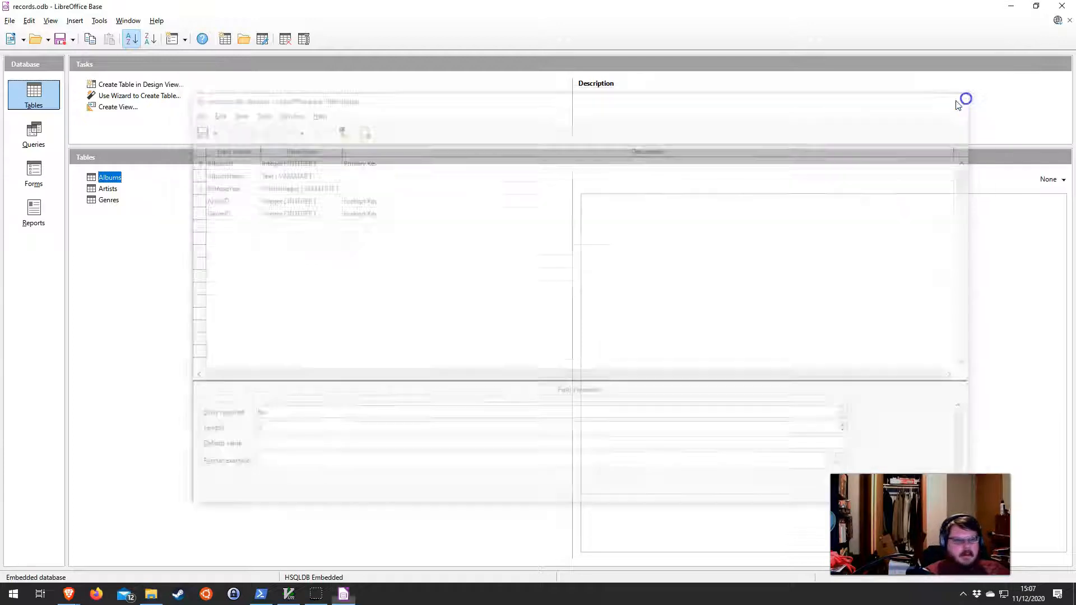
Start the Form Wizard for the Albums table and add the AlbumID, AlbumName and ReleaseYear fields to the form
{"action": "left_click", "coordinate": [35, 178]}
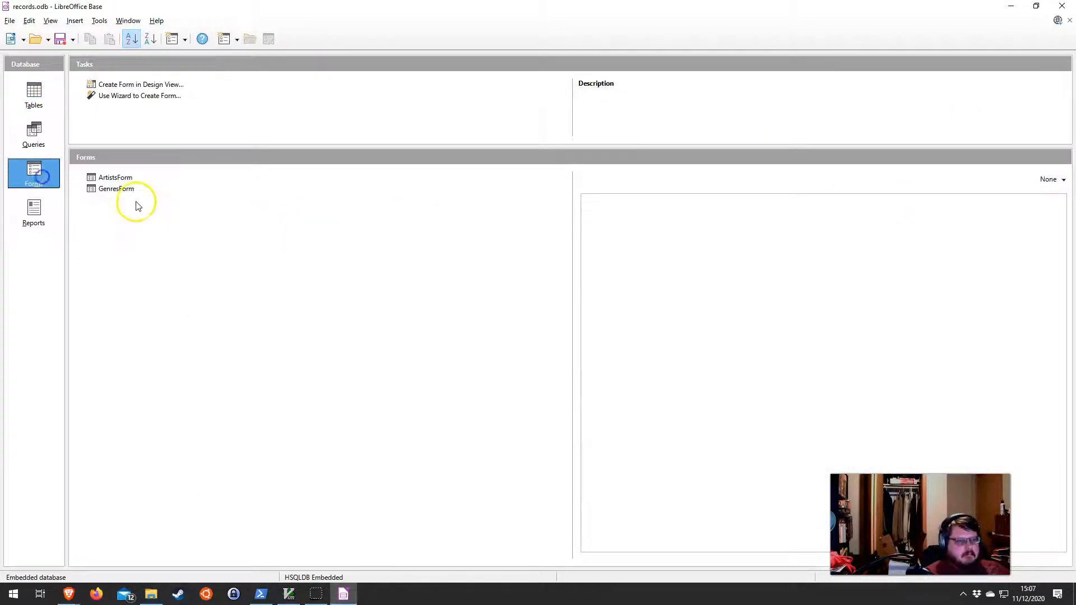
{"action": "left_click", "coordinate": [112, 97]}
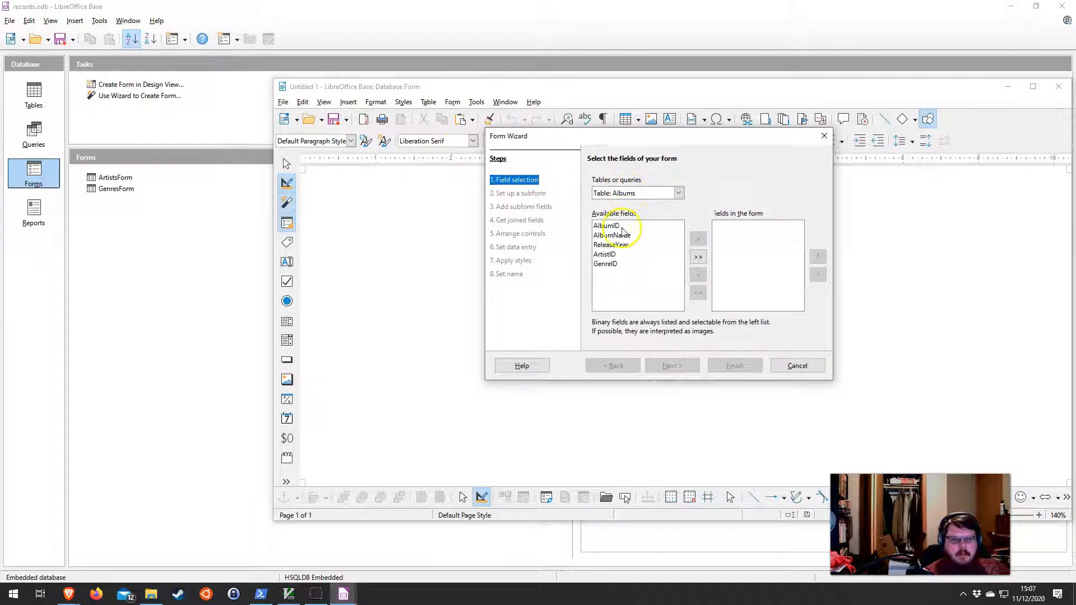
{"action": "left_click", "coordinate": [613, 226]}
{"action": "left_click", "coordinate": [696, 241]}
{"action": "left_click", "coordinate": [697, 241]}
{"action": "left_click", "coordinate": [696, 241]}
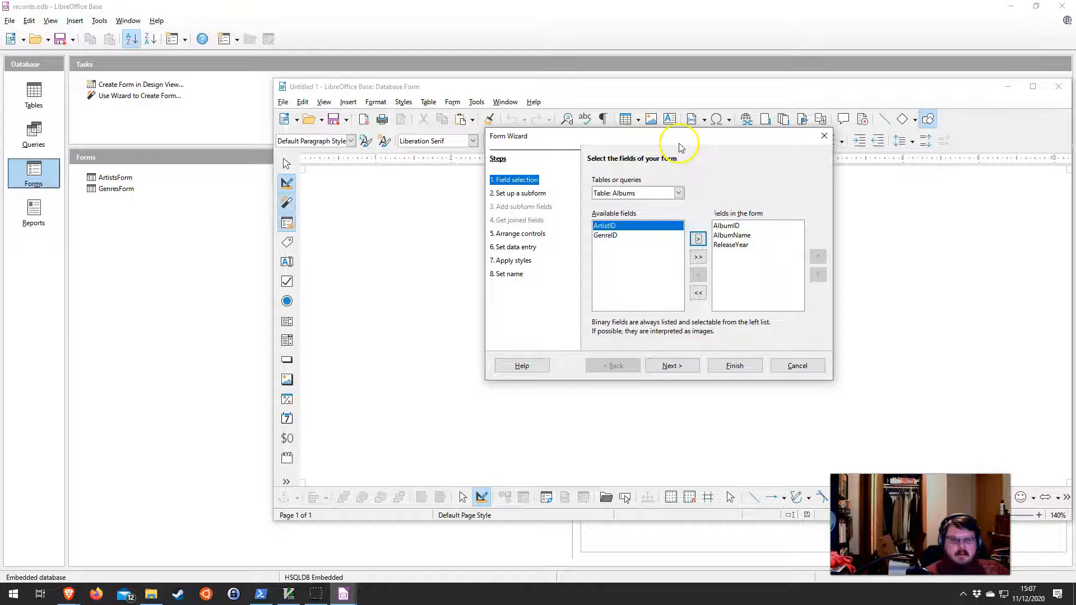
Skip the subform and arrange the main form as Columnar - Labels Left with the labels aligned right
{"action": "left_click_drag", "start_coordinate": [677, 141], "coordinate": [527, 147]}
{"action": "left_click", "coordinate": [532, 367]}
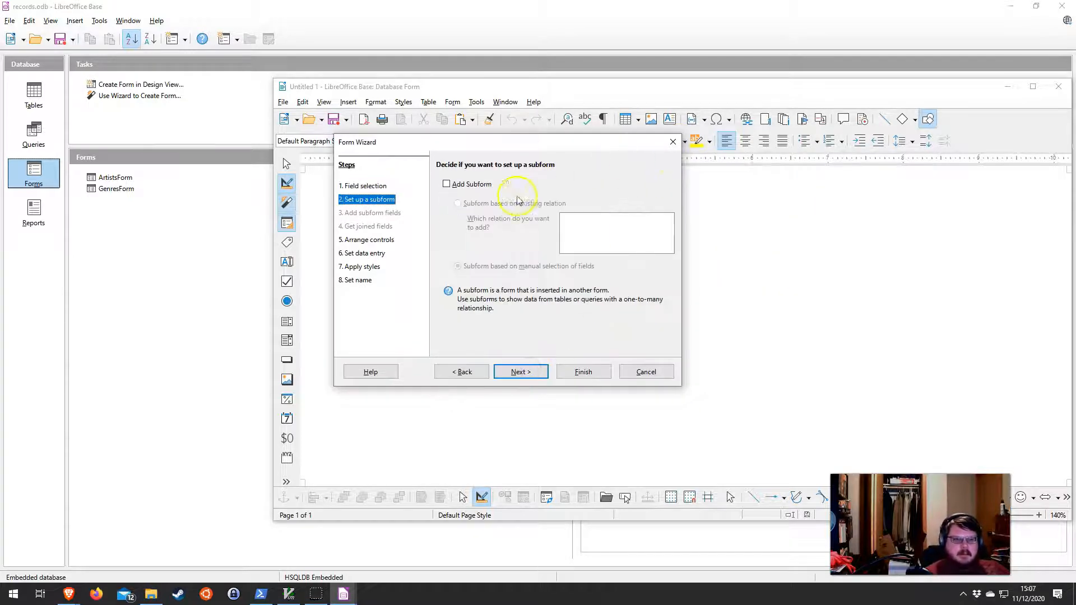
{"action": "left_click", "coordinate": [504, 381]}
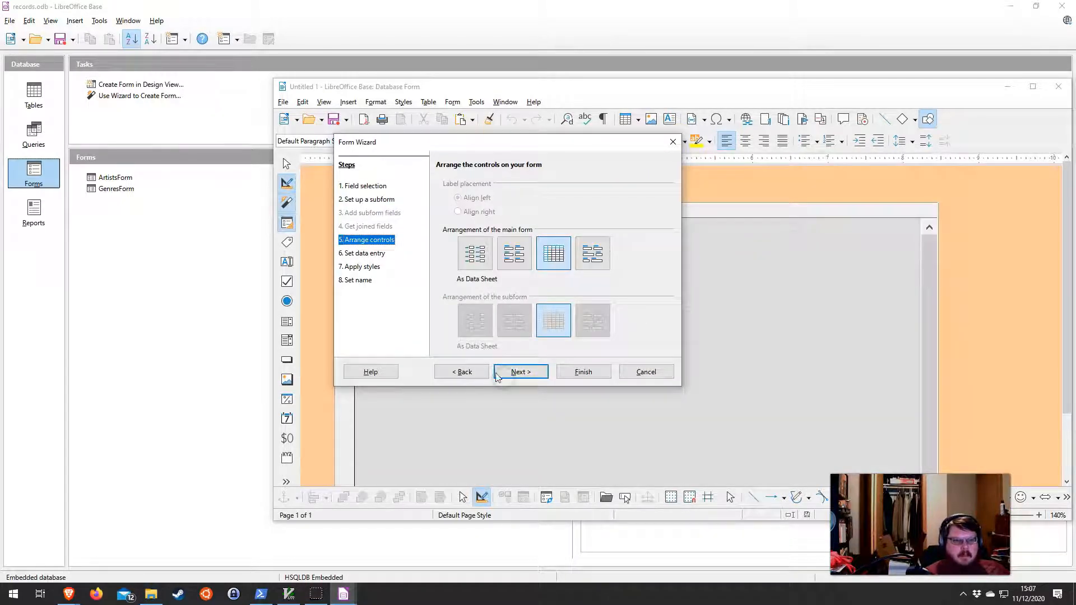
{"action": "left_click", "coordinate": [474, 259]}
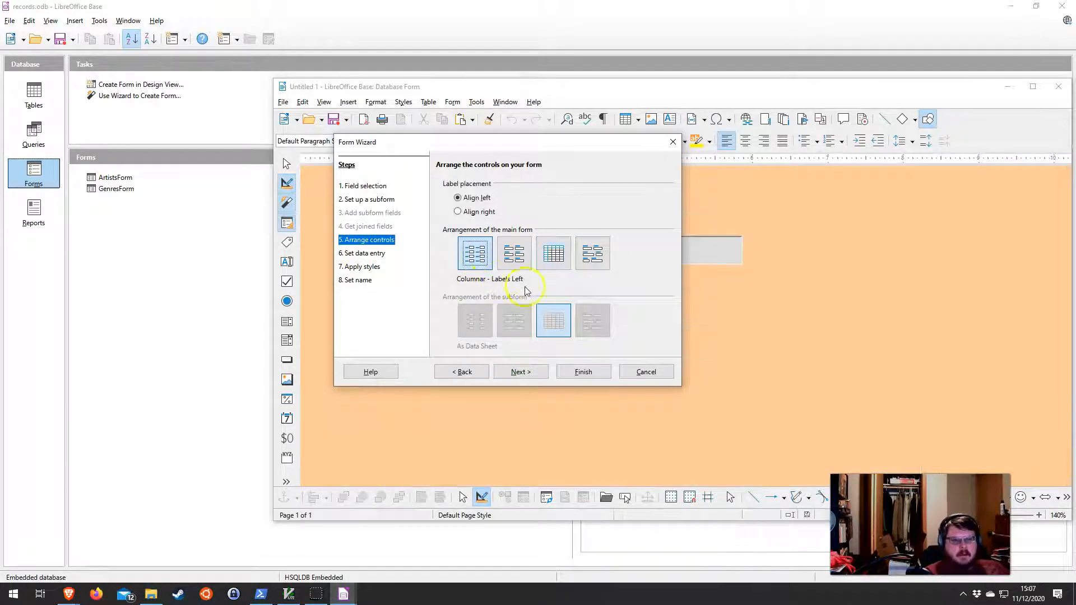
{"action": "left_click_drag", "start_coordinate": [515, 142], "coordinate": [739, 168]}
{"action": "left_click", "coordinate": [690, 239]}
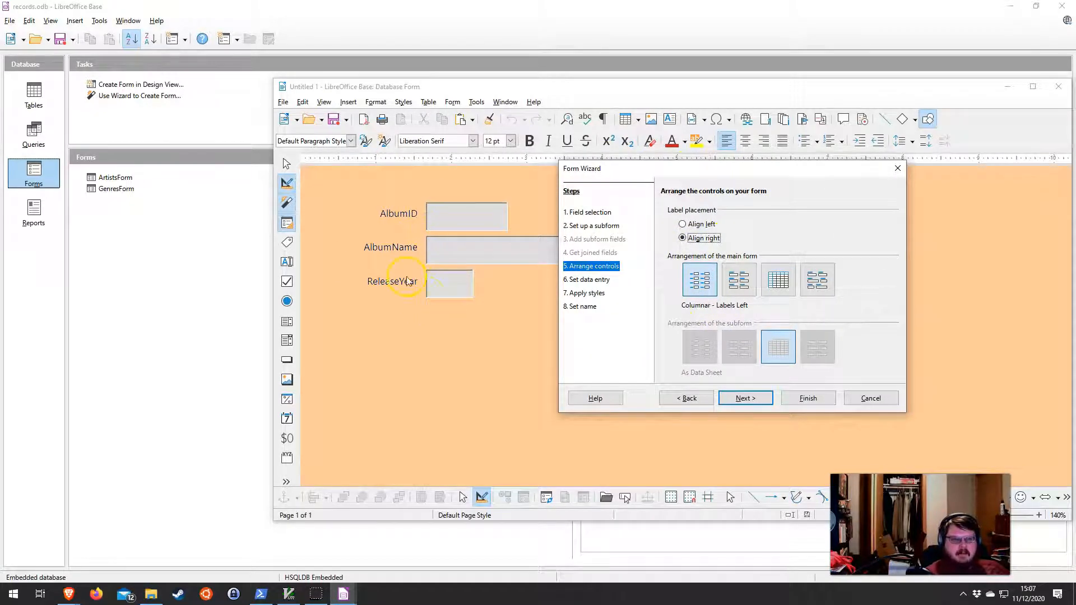
{"action": "left_click_drag", "start_coordinate": [631, 88], "coordinate": [501, 66]}
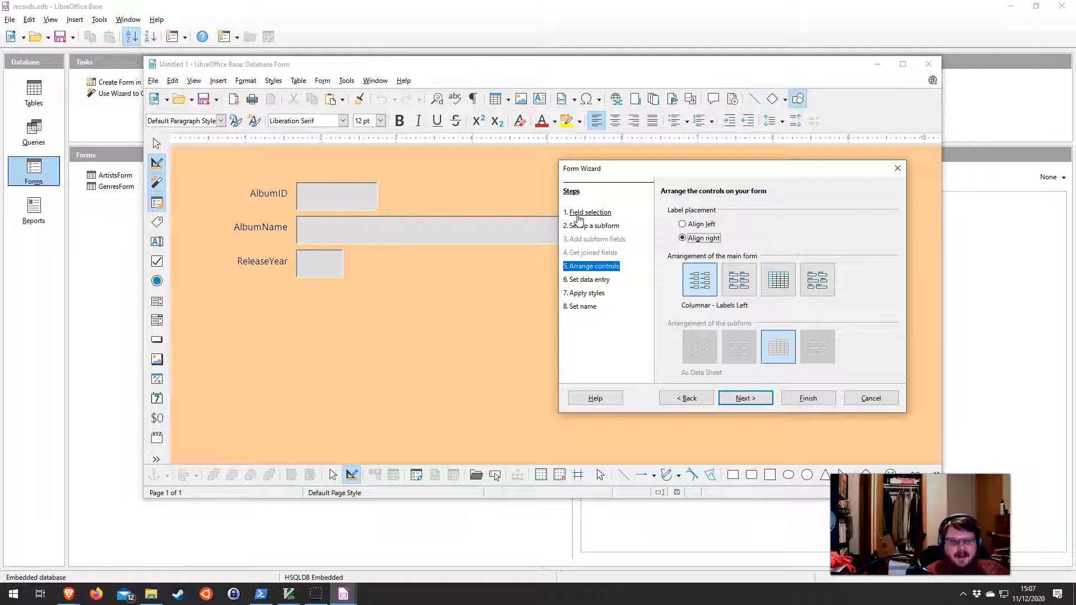
Accept the label arrangement and keep the form displaying all data without restrictions on modifying, deleting or adding
{"action": "left_click", "coordinate": [734, 400]}
{"action": "left_click", "coordinate": [760, 395]}
{"action": "left_click", "coordinate": [754, 400]}
{"action": "left_click", "coordinate": [745, 397]}
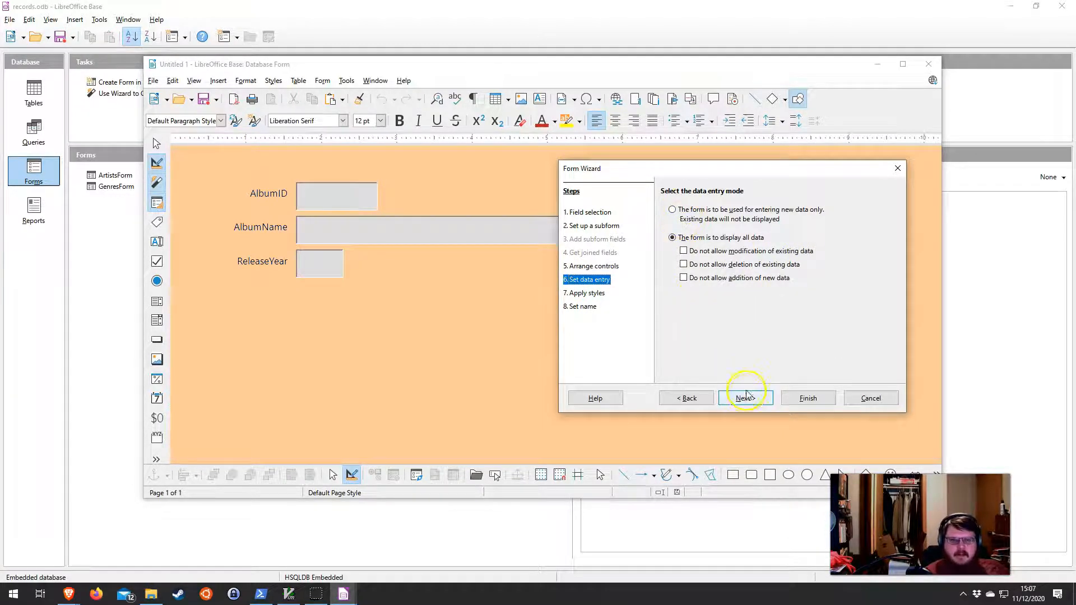
Apply the Bright Blue style, name the form AlbumsForm, and finish the wizard with the option to work with the form
{"action": "left_click", "coordinate": [685, 232]}
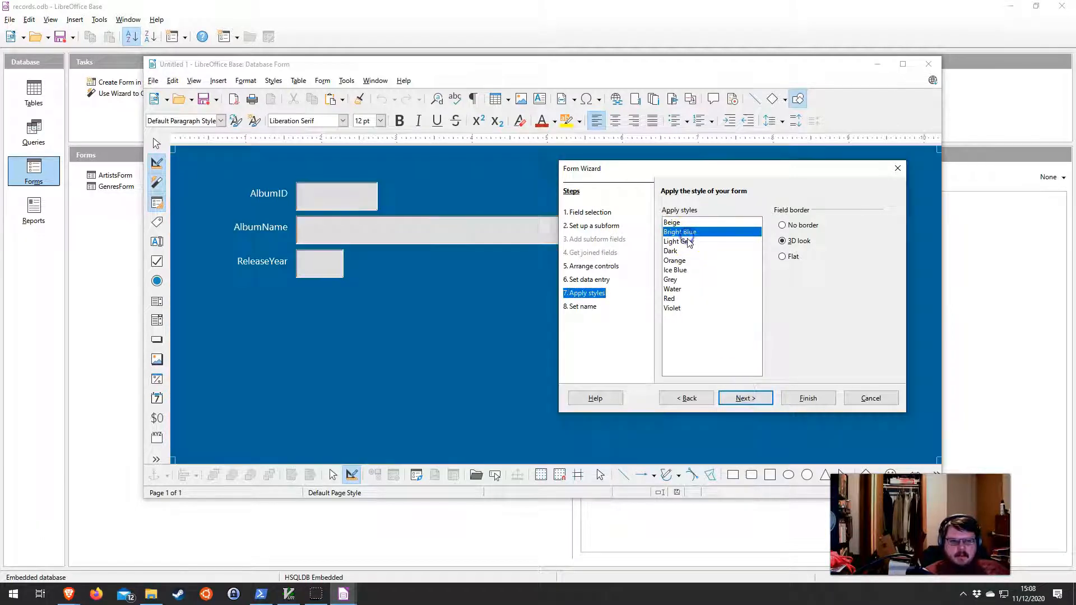
{"action": "left_click", "coordinate": [731, 399]}
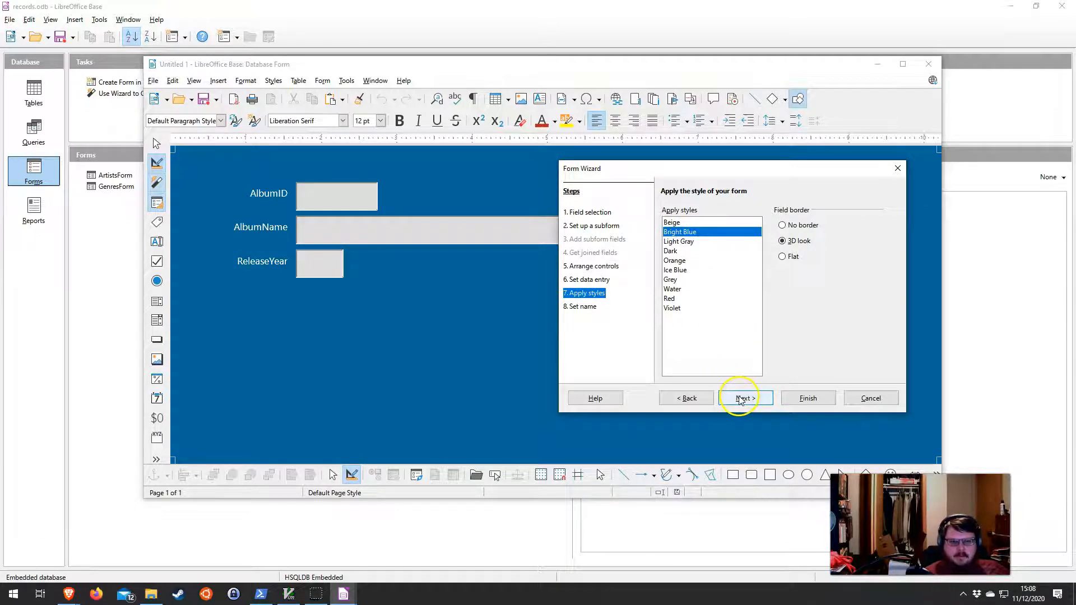
{"action": "left_click", "coordinate": [740, 398]}
{"action": "left_click", "coordinate": [713, 225]}
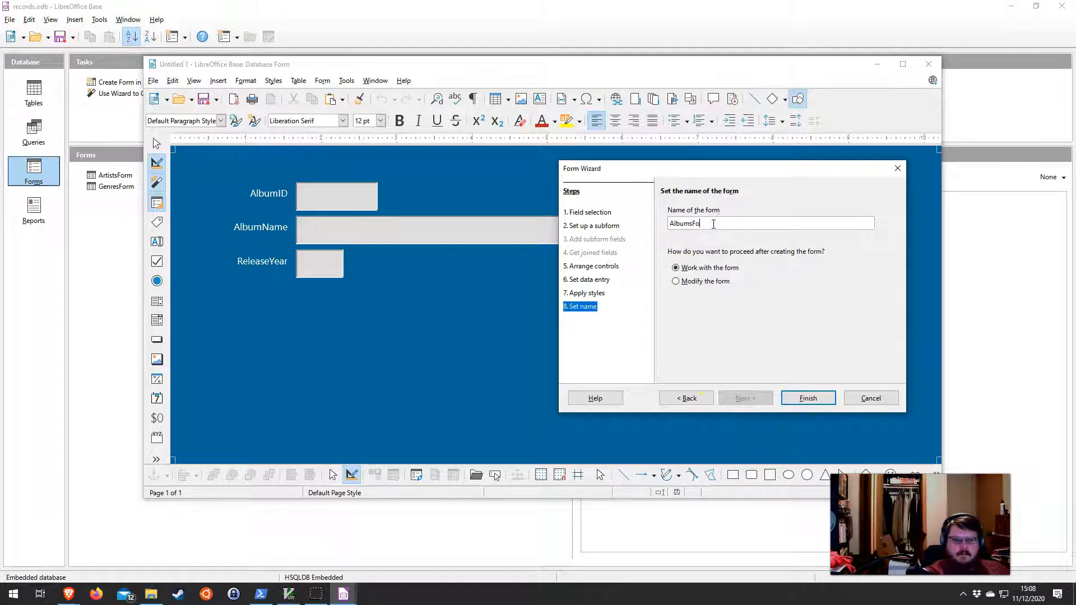
{"action": "left_click", "coordinate": [800, 401]}
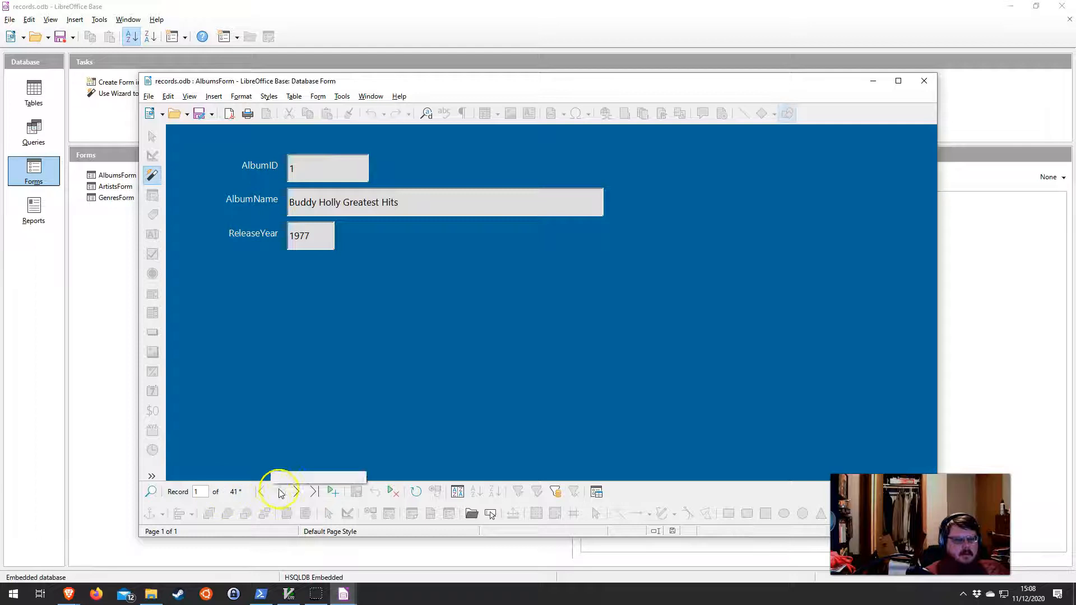
Page forward and backward through the album records in AlbumsForm to examine them, and close the form
{"action": "left_click", "coordinate": [296, 492]}
{"action": "left_click", "coordinate": [296, 491]}
{"action": "left_click", "coordinate": [296, 492]}
{"action": "left_click", "coordinate": [296, 491]}
{"action": "left_click", "coordinate": [296, 491]}
{"action": "left_click", "coordinate": [296, 492]}
{"action": "left_click", "coordinate": [296, 492]}
{"action": "left_click", "coordinate": [296, 492]}
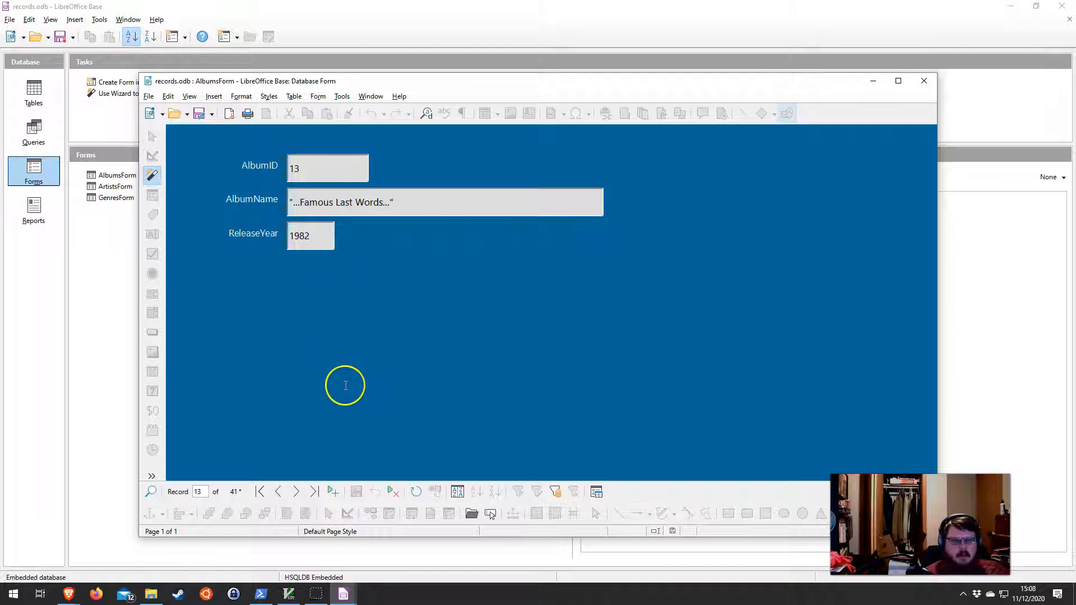
{"action": "left_click", "coordinate": [278, 491]}
{"action": "left_click", "coordinate": [278, 491]}
{"action": "left_click", "coordinate": [278, 491]}
{"action": "left_click", "coordinate": [278, 491]}
{"action": "left_click", "coordinate": [279, 491]}
{"action": "left_click", "coordinate": [279, 491]}
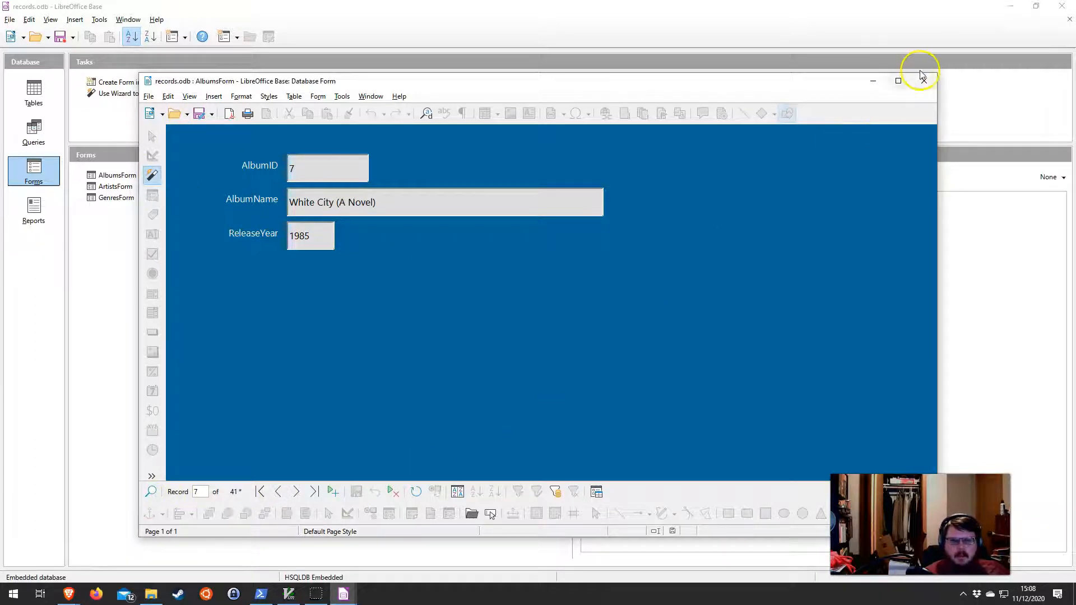
{"action": "left_click", "coordinate": [296, 492]}
{"action": "left_click", "coordinate": [296, 491]}
{"action": "left_click", "coordinate": [296, 491]}
{"action": "left_click", "coordinate": [296, 491]}
{"action": "left_click", "coordinate": [297, 492]}
{"action": "left_click", "coordinate": [296, 491]}
{"action": "left_click", "coordinate": [296, 491]}
{"action": "left_click", "coordinate": [297, 492]}
{"action": "left_click", "coordinate": [296, 492]}
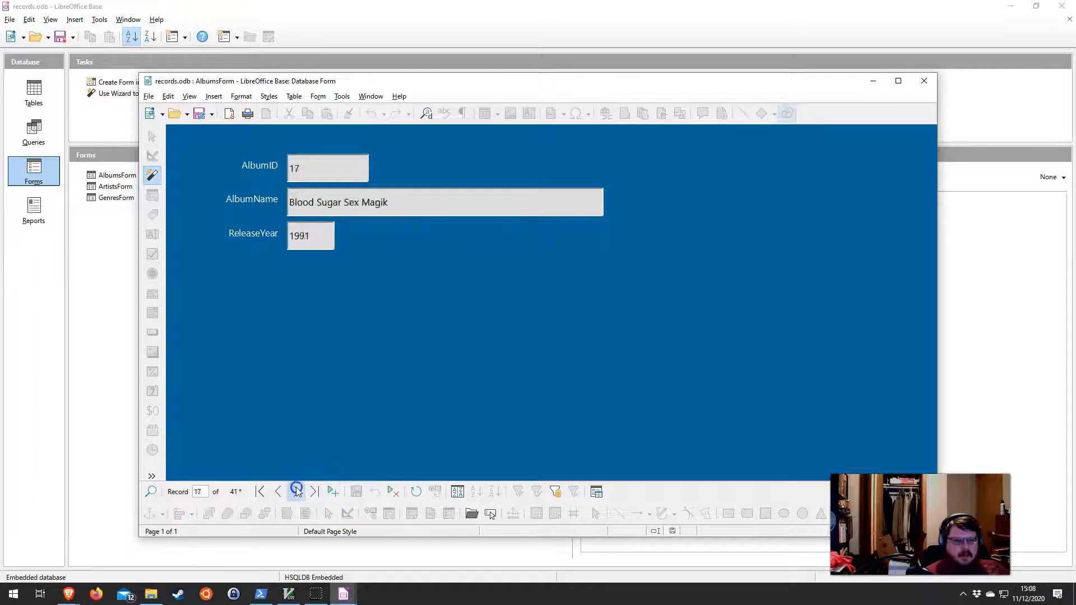
{"action": "left_click", "coordinate": [296, 491]}
{"action": "left_click", "coordinate": [297, 492]}
{"action": "left_click", "coordinate": [297, 491]}
{"action": "left_click", "coordinate": [296, 491]}
{"action": "left_click", "coordinate": [297, 492]}
{"action": "left_click", "coordinate": [296, 492]}
{"action": "left_click", "coordinate": [296, 491]}
{"action": "left_click", "coordinate": [296, 492]}
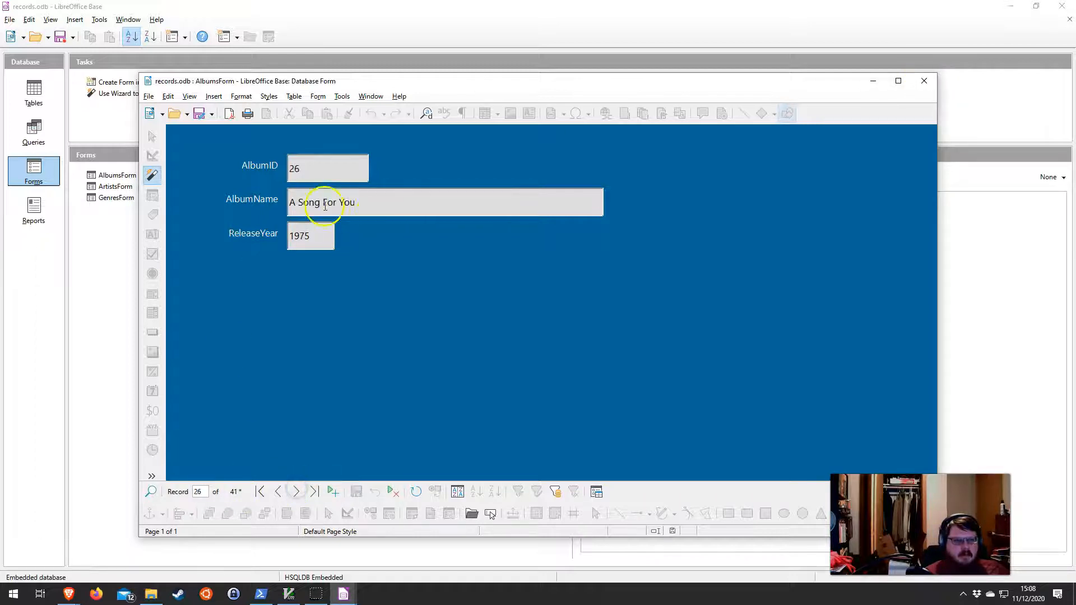
{"action": "left_click", "coordinate": [296, 492]}
{"action": "left_click", "coordinate": [295, 492]}
{"action": "left_click", "coordinate": [296, 492]}
{"action": "left_click", "coordinate": [296, 492]}
{"action": "left_click", "coordinate": [296, 492]}
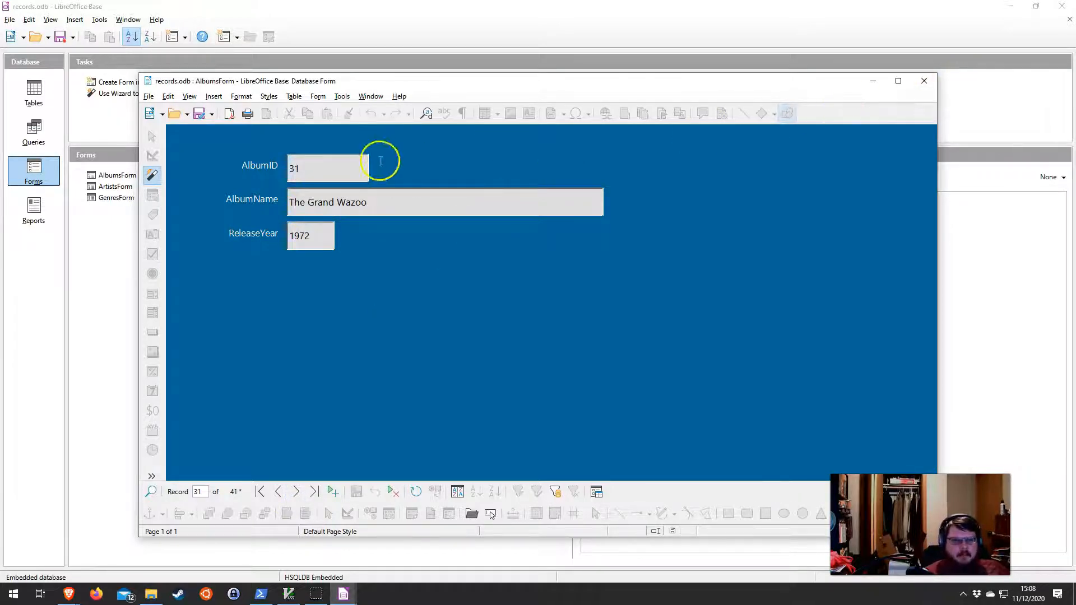
{"action": "left_click", "coordinate": [923, 80]}
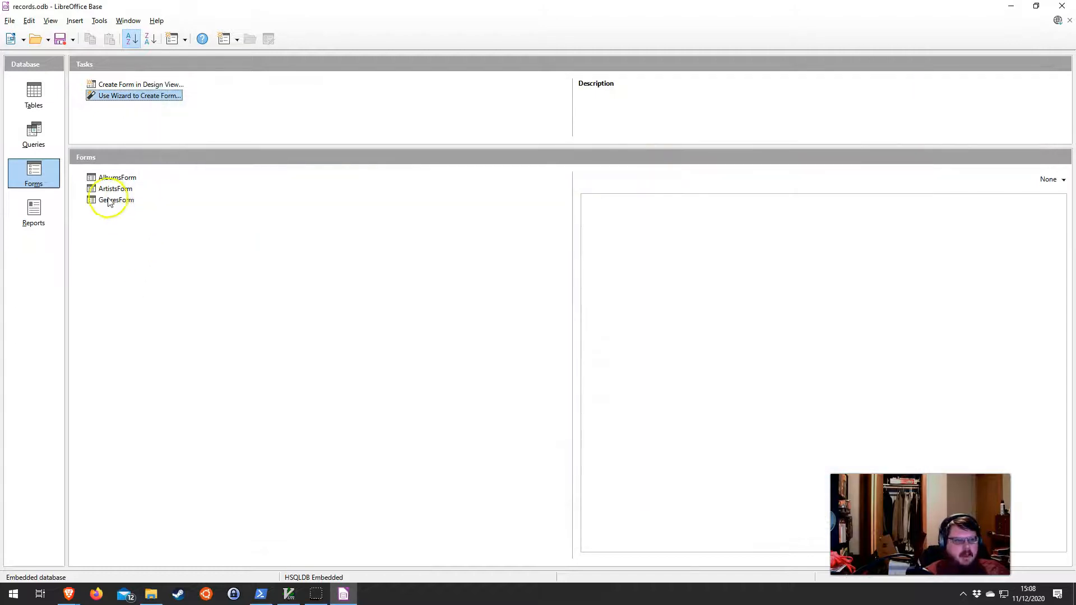
Open AlbumsForm for editing and reposition its design window so that the form's controls are in clear view
{"action": "left_click", "coordinate": [109, 178]}
{"action": "right_click", "coordinate": [120, 181]}
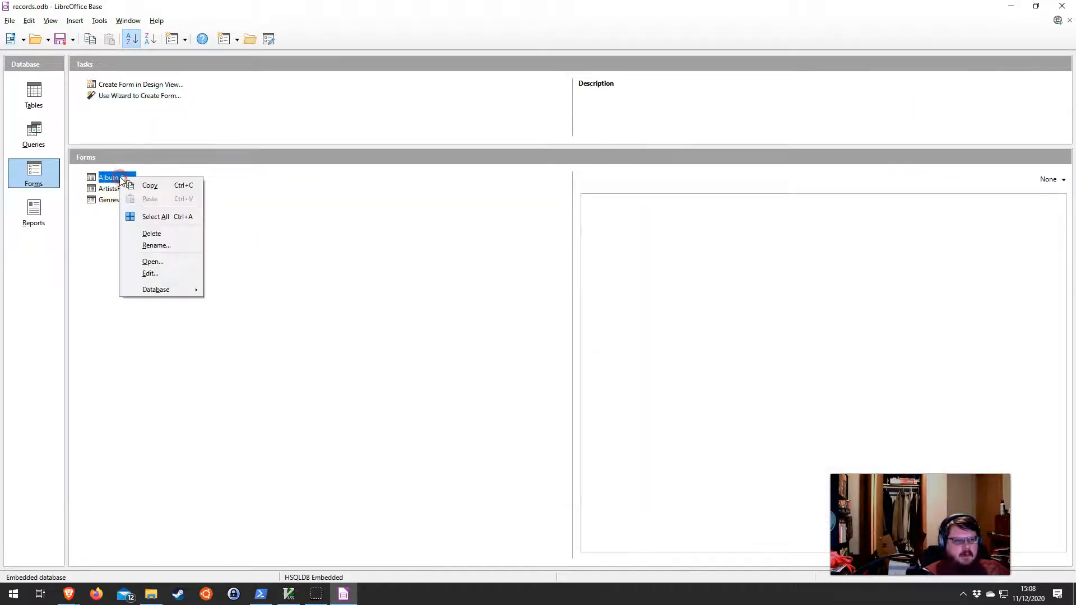
{"action": "left_click", "coordinate": [149, 275]}
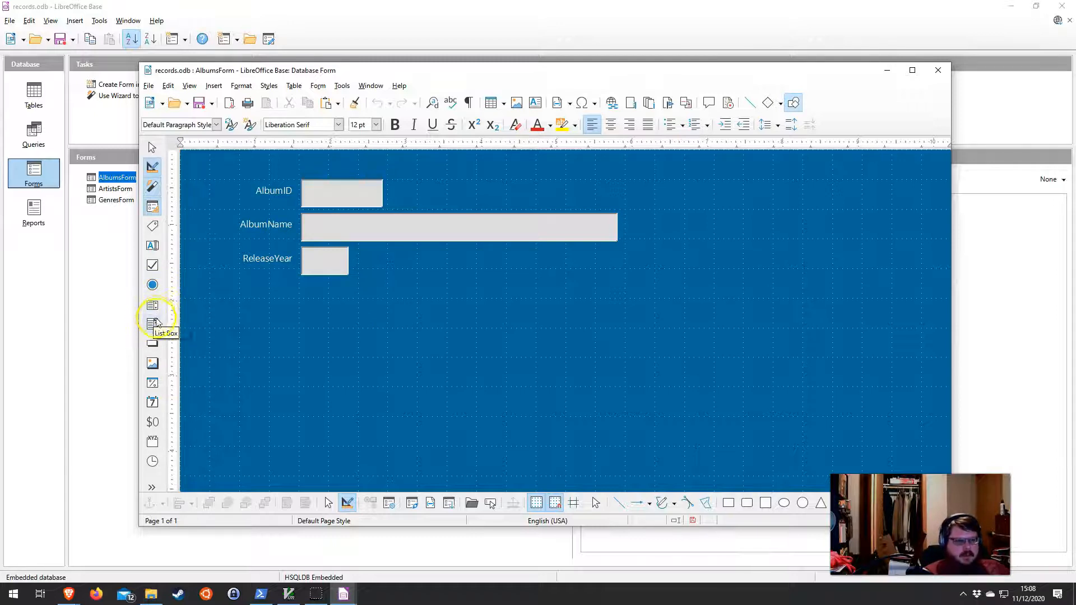
{"action": "left_click", "coordinate": [155, 325]}
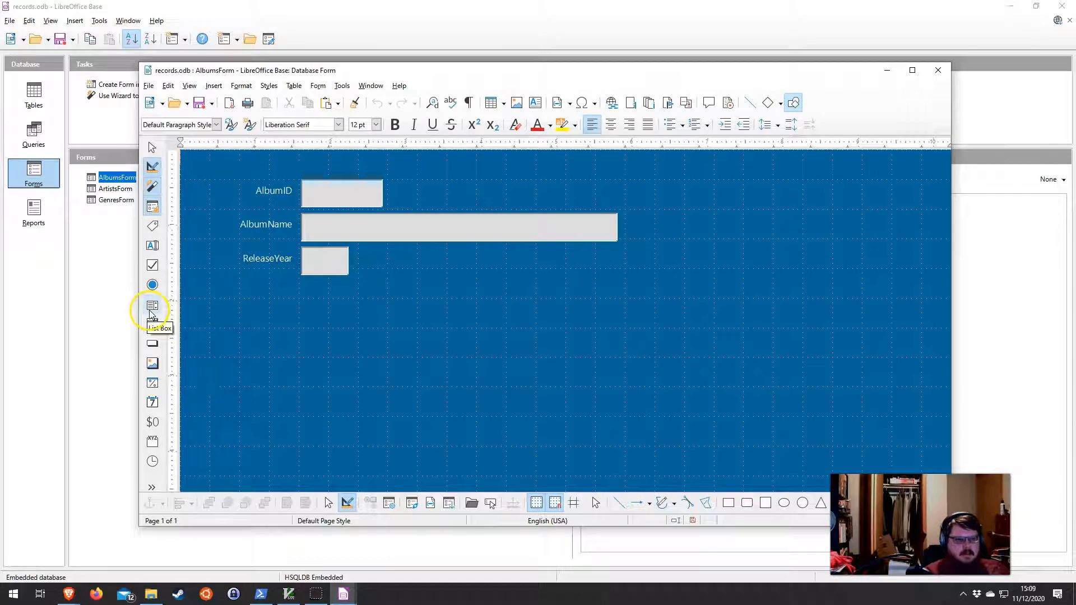
{"action": "left_click", "coordinate": [145, 333]}
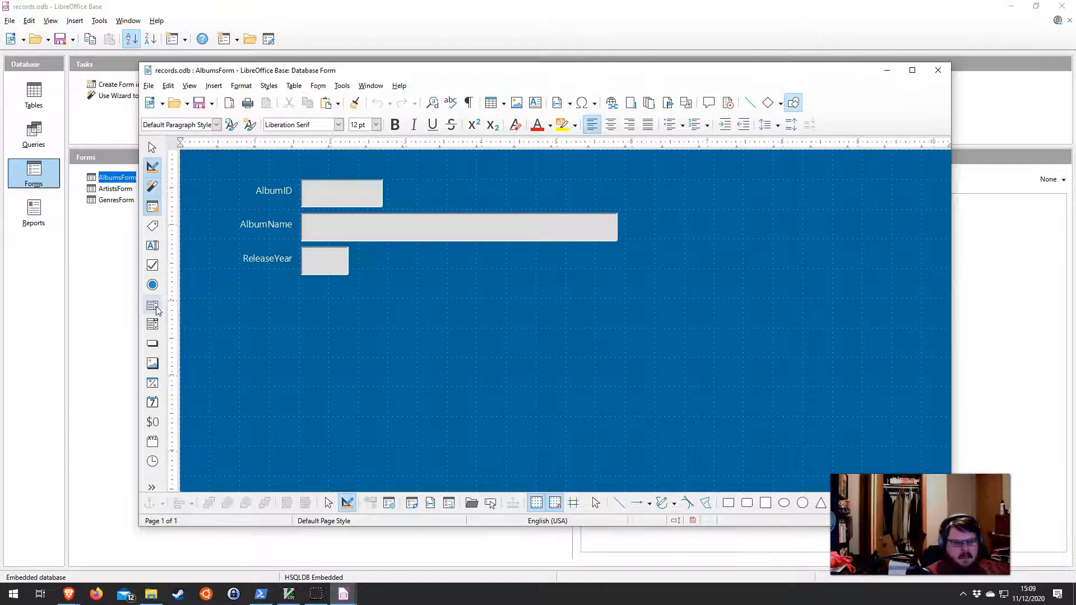
{"action": "left_click_drag", "start_coordinate": [269, 72], "coordinate": [489, 83]}
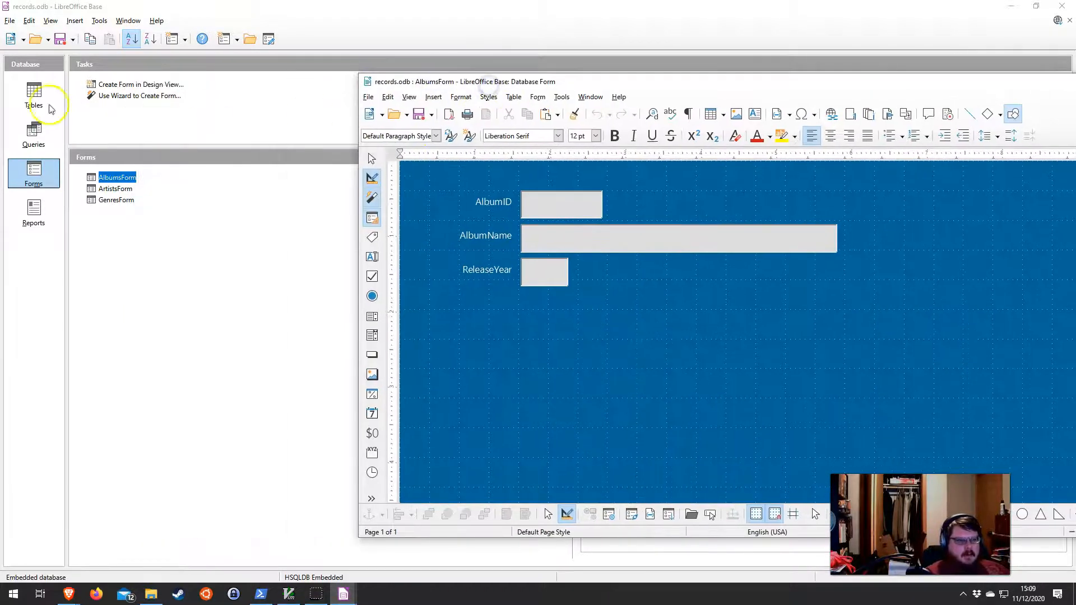
{"action": "left_click_drag", "start_coordinate": [575, 84], "coordinate": [332, 45]}
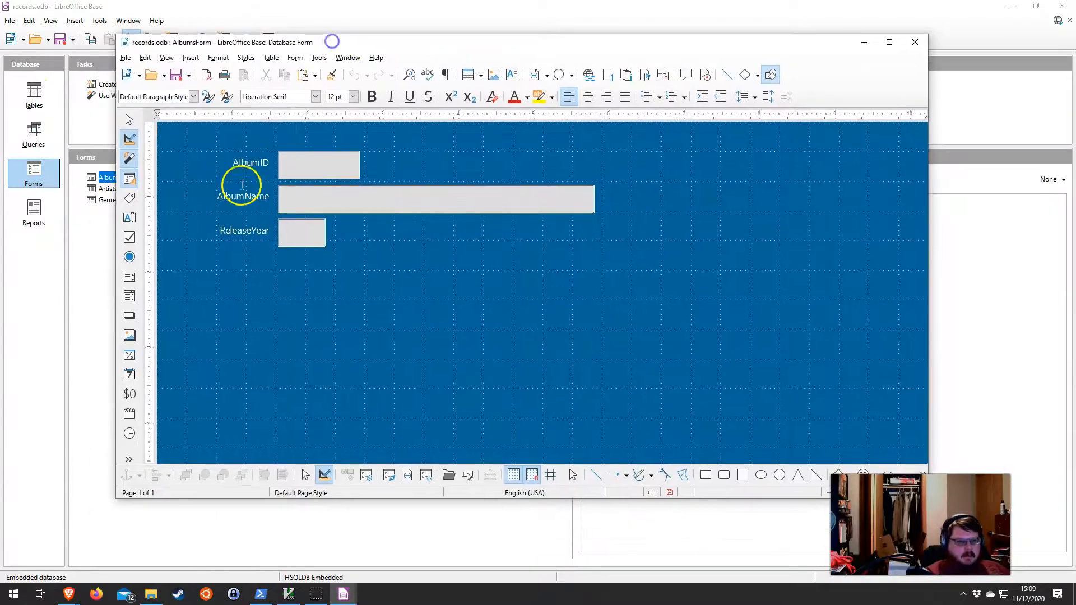
Draw a list box about 1.84 × 0.53 inches below ReleaseYear, based on the Artists table with ArtistName as display field
{"action": "left_click", "coordinate": [128, 280]}
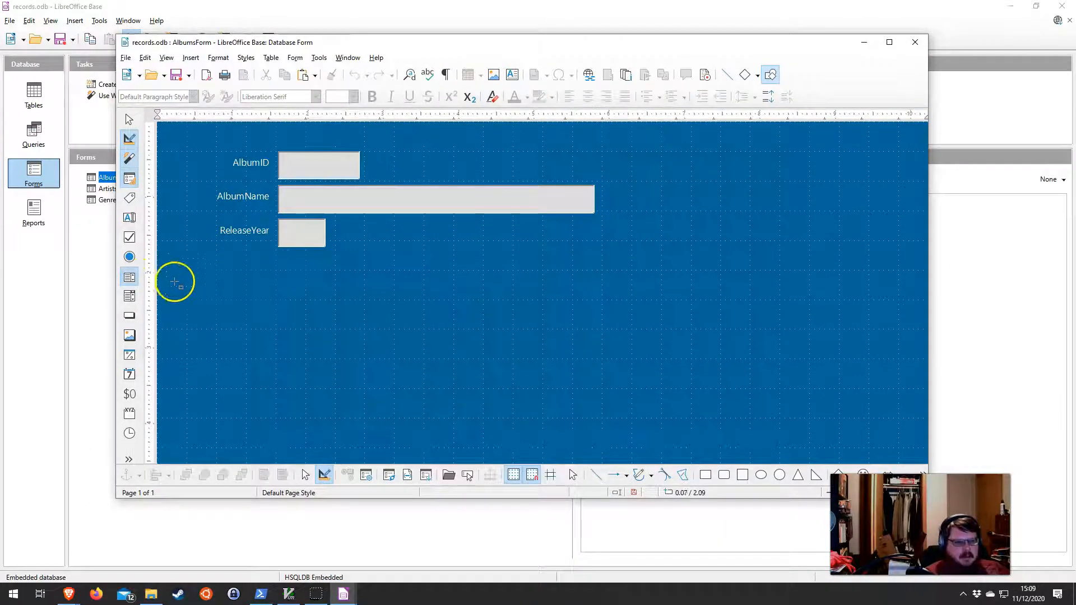
{"action": "left_click_drag", "start_coordinate": [276, 260], "coordinate": [414, 299]}
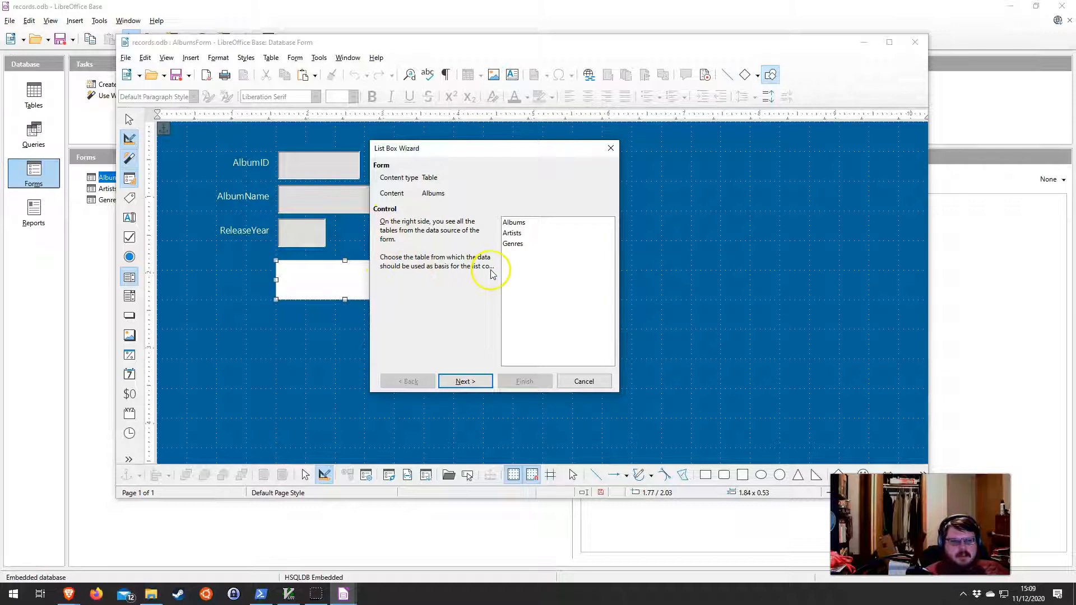
{"action": "left_click", "coordinate": [517, 234]}
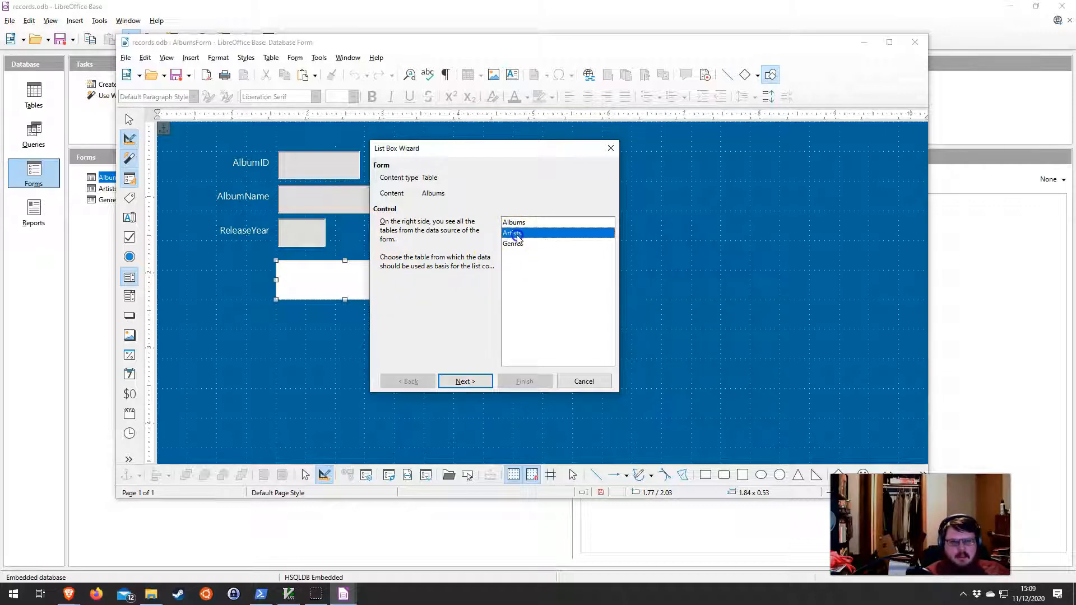
{"action": "left_click", "coordinate": [463, 380]}
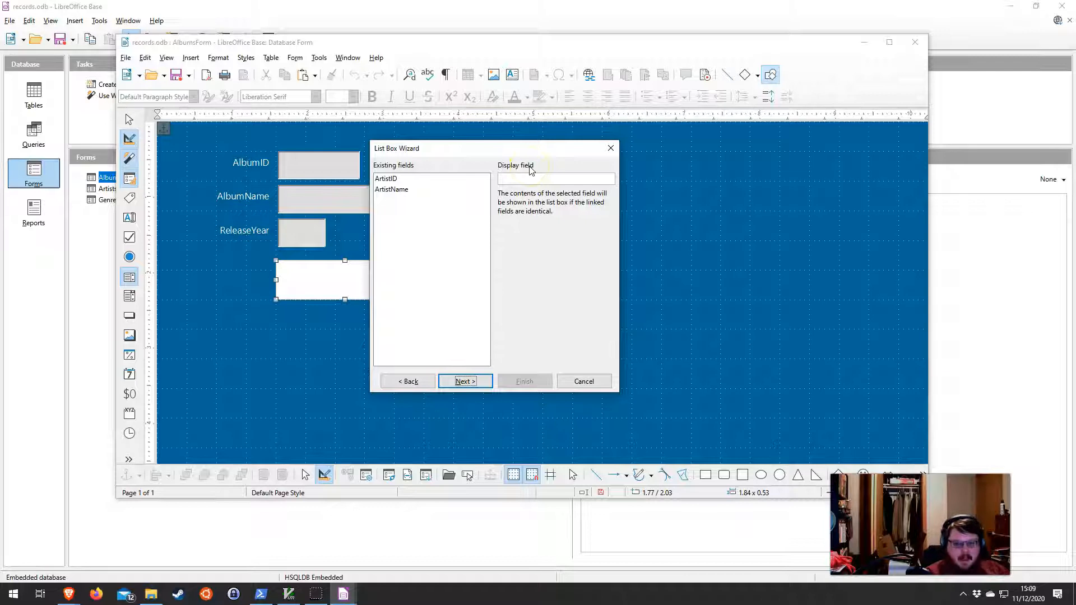
{"action": "left_click", "coordinate": [399, 189]}
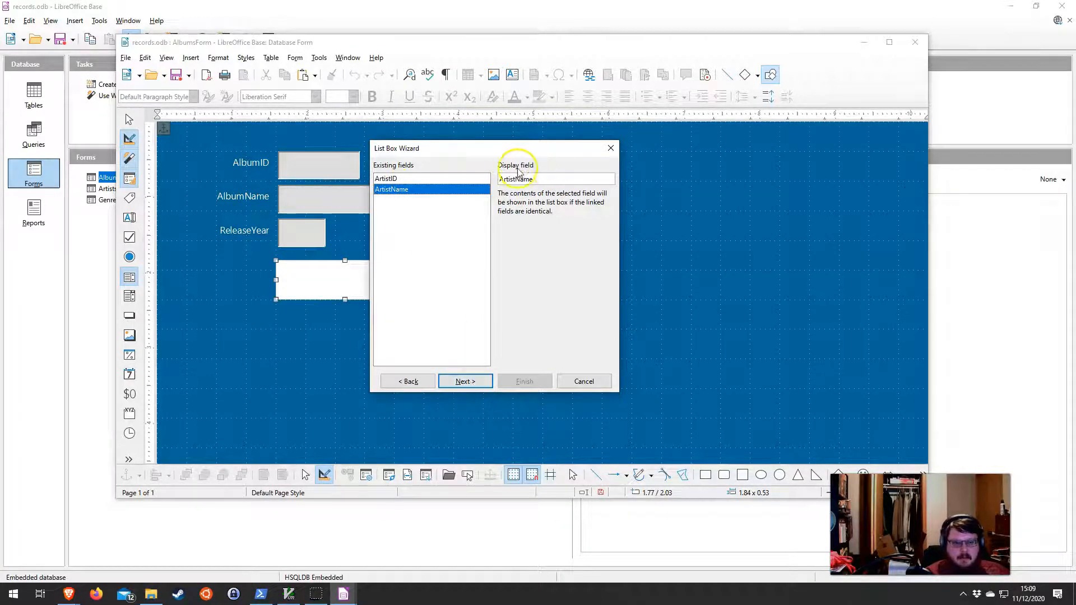
{"action": "left_click", "coordinate": [474, 381]}
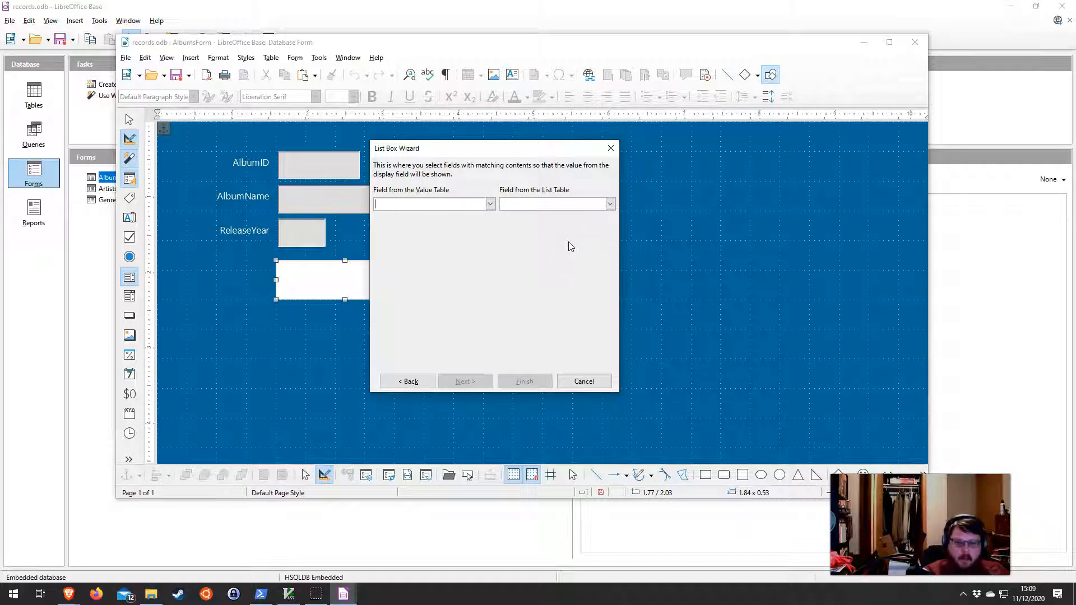
Match ArtistID in both tables to finish the list box, and resize it to about 2.10 × 0.39 inches
{"action": "left_click", "coordinate": [555, 193]}
{"action": "left_click", "coordinate": [489, 204]}
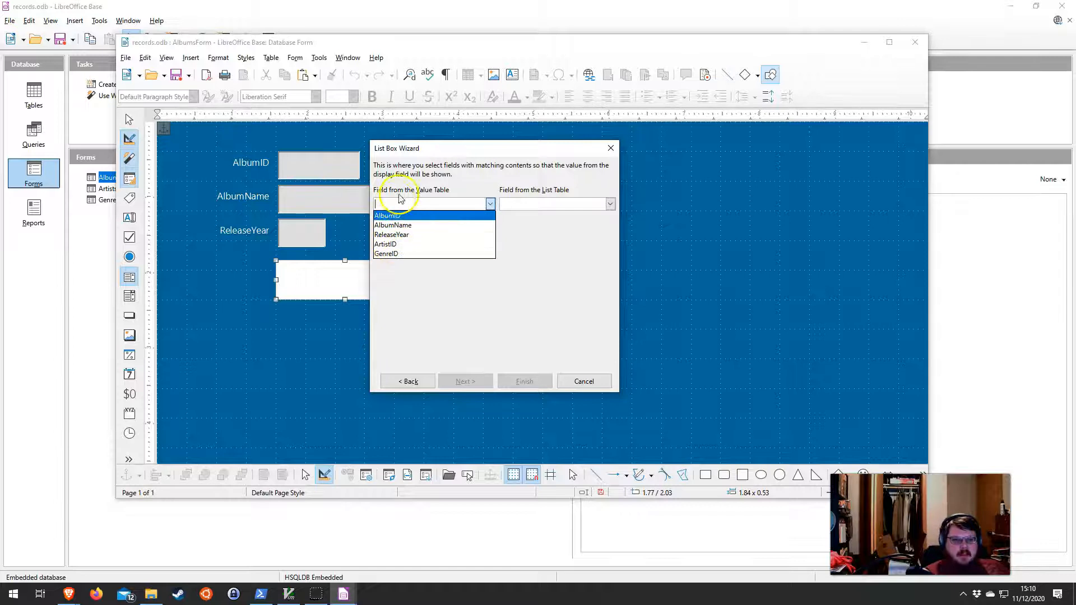
{"action": "left_click", "coordinate": [388, 244]}
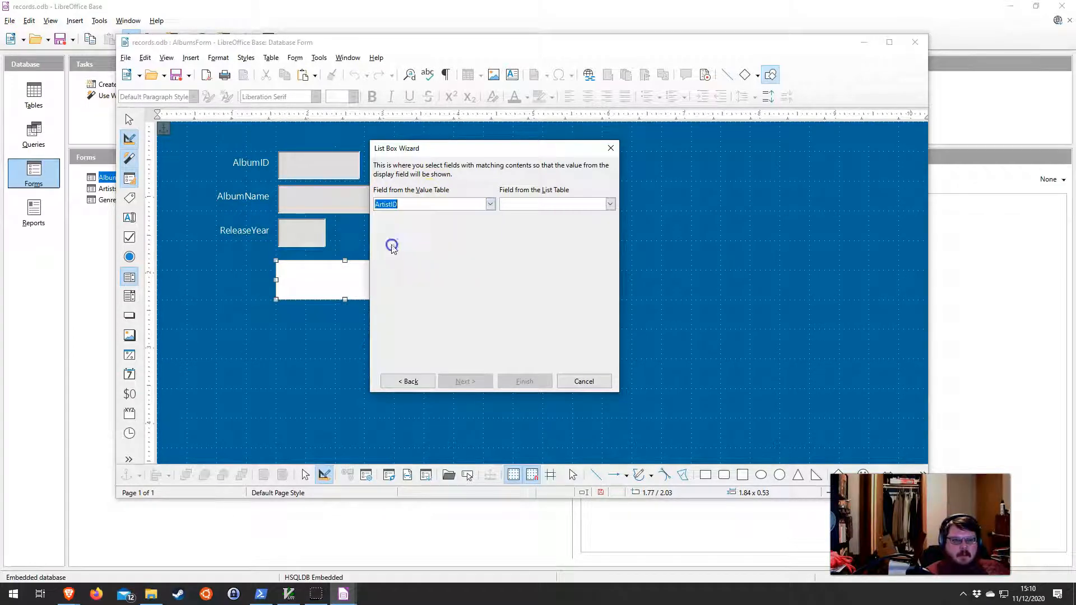
{"action": "left_click", "coordinate": [609, 203]}
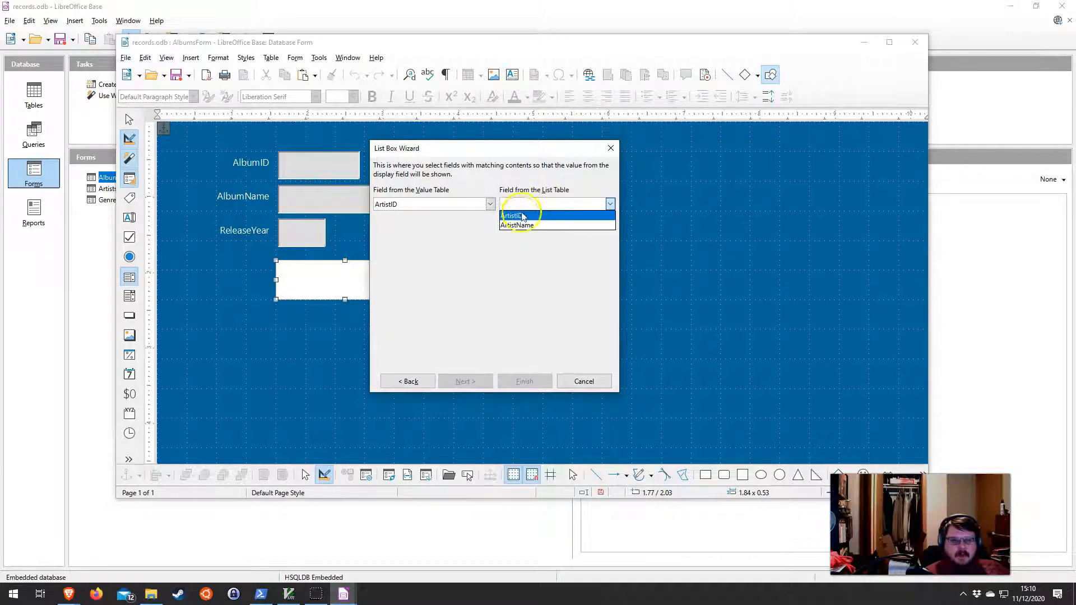
{"action": "left_click", "coordinate": [519, 216]}
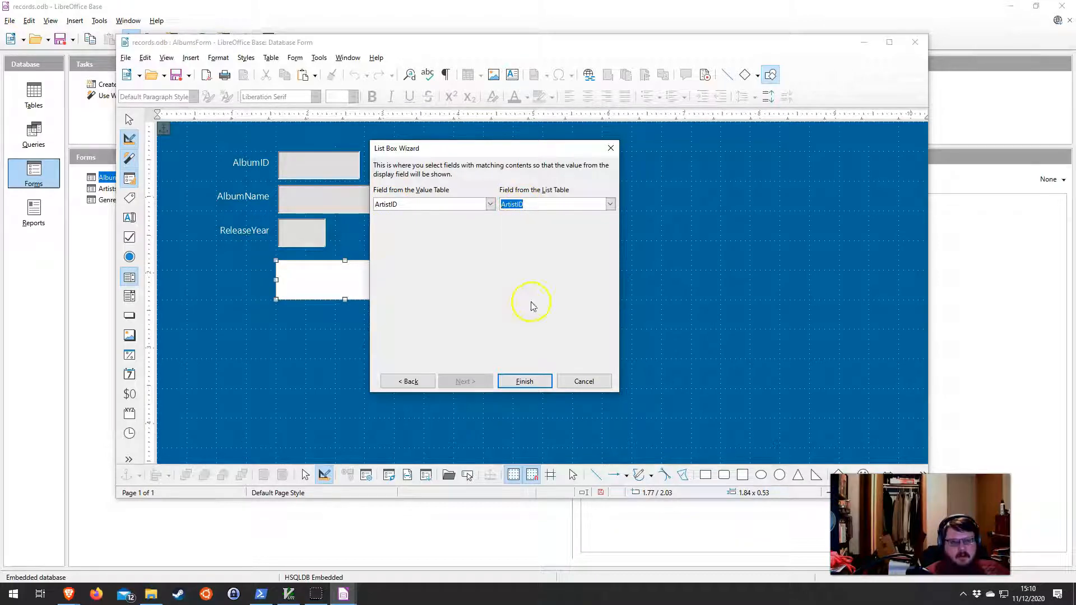
{"action": "left_click", "coordinate": [518, 381]}
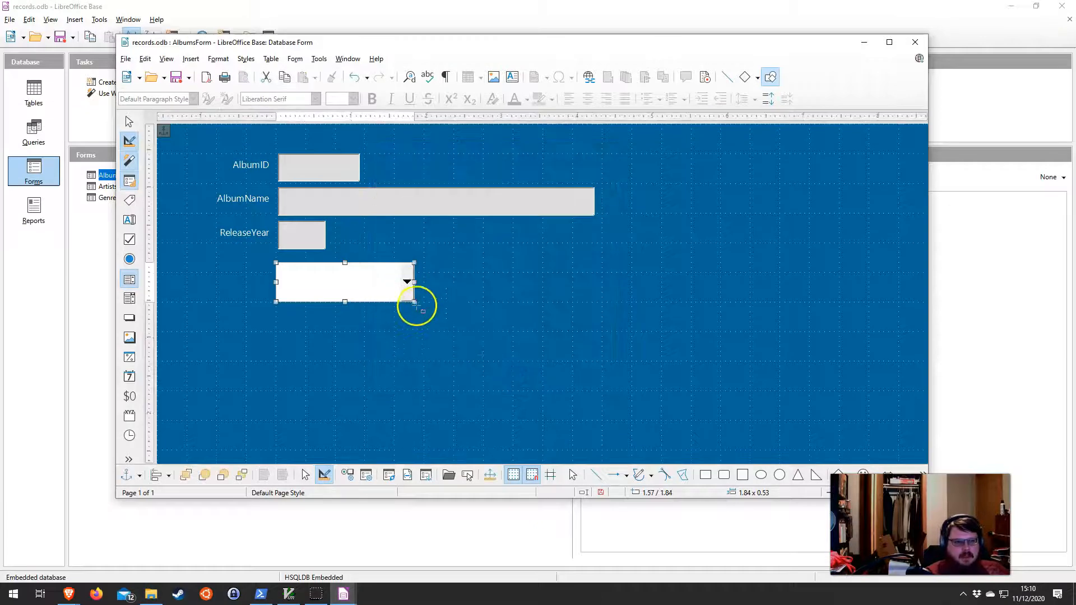
{"action": "mouse_move", "coordinate": [414, 301]}
{"action": "left_mouse_down"}
{"action": "mouse_move", "coordinate": [404, 289]}
{"action": "mouse_move", "coordinate": [434, 293]}
{"action": "left_mouse_up"}
{"action": "left_click", "coordinate": [280, 307]}
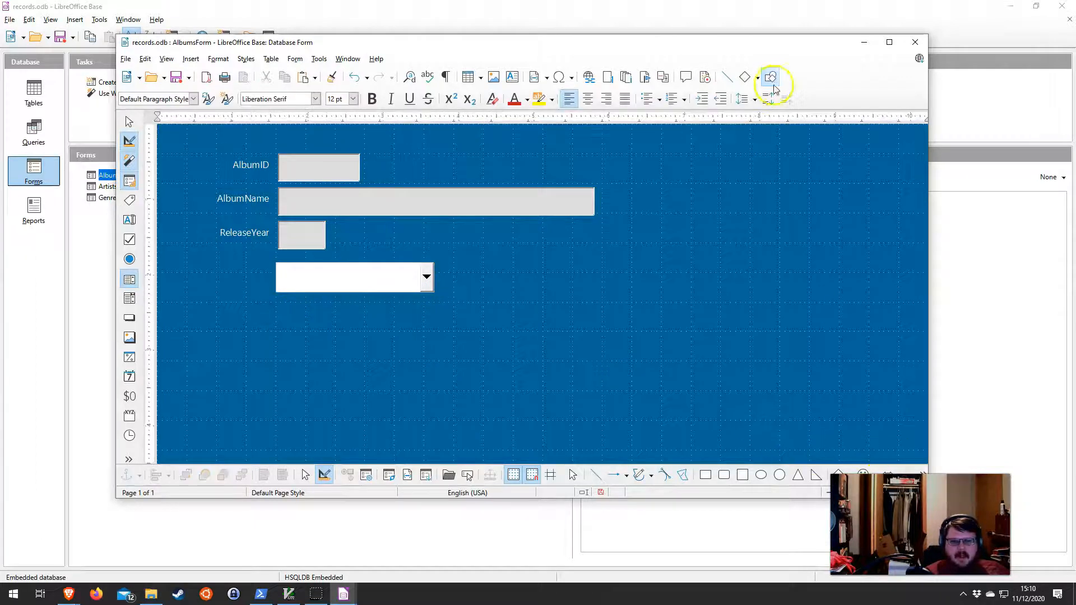
Insert a text box about 0.92 × 0.33 inches beside the new list box with the text Artist
{"action": "left_click_drag", "start_coordinate": [768, 43], "coordinate": [753, 13]}
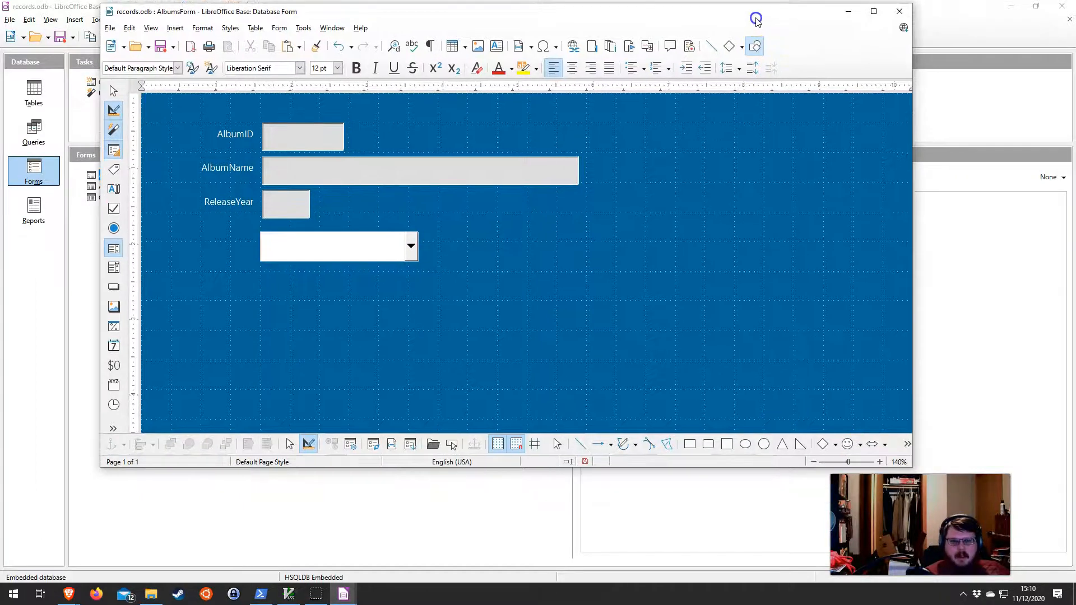
{"action": "left_click", "coordinate": [906, 444]}
{"action": "left_click", "coordinate": [792, 120]}
{"action": "left_click_drag", "start_coordinate": [754, 16], "coordinate": [650, 18]}
{"action": "left_click", "coordinate": [803, 446]}
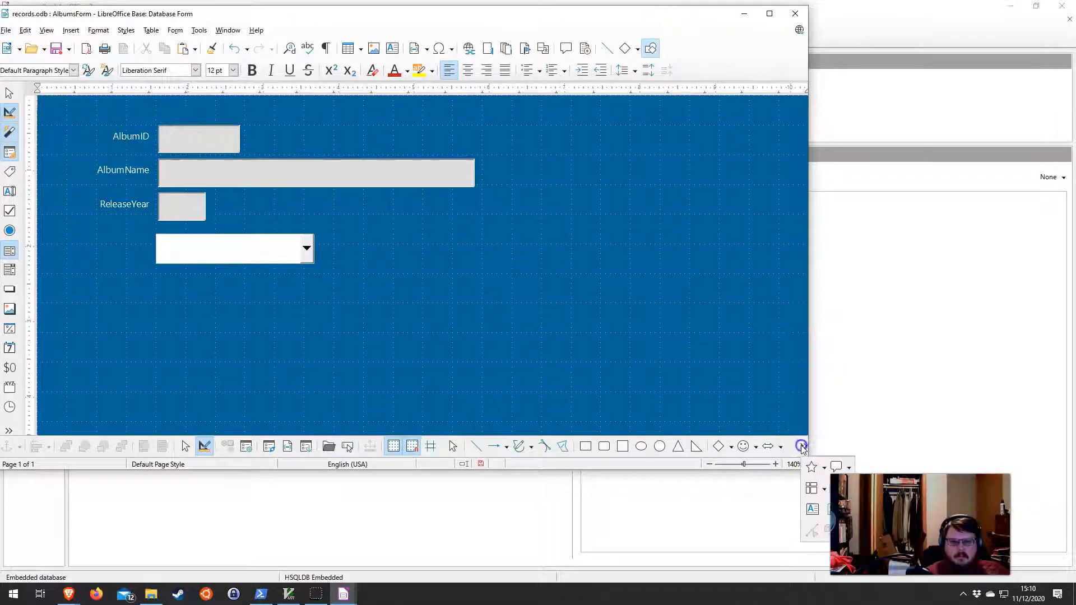
{"action": "left_click", "coordinate": [812, 511]}
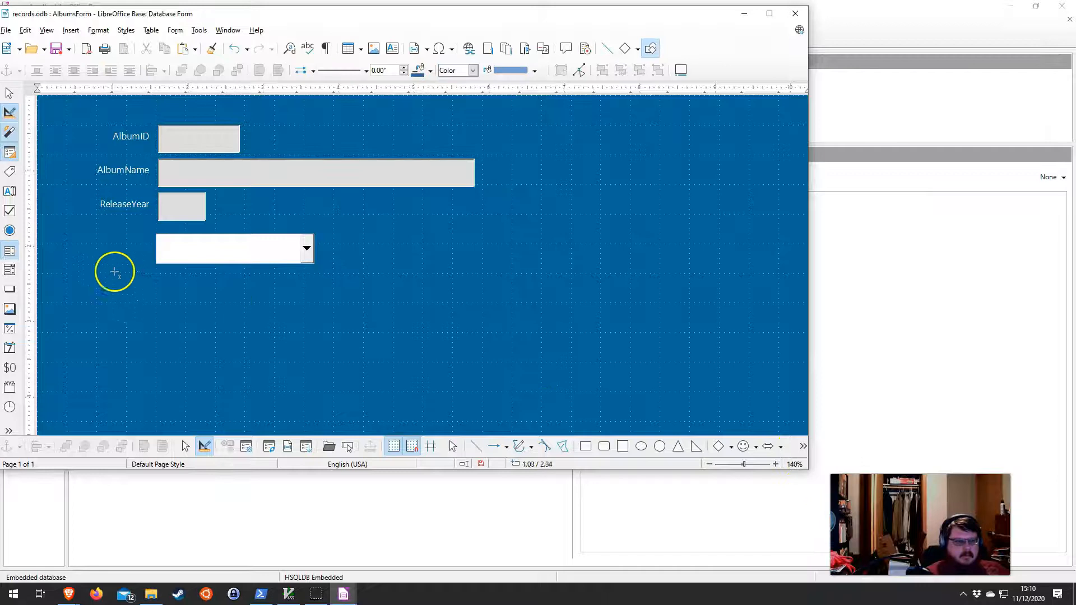
{"action": "left_click_drag", "start_coordinate": [82, 239], "coordinate": [152, 262]}
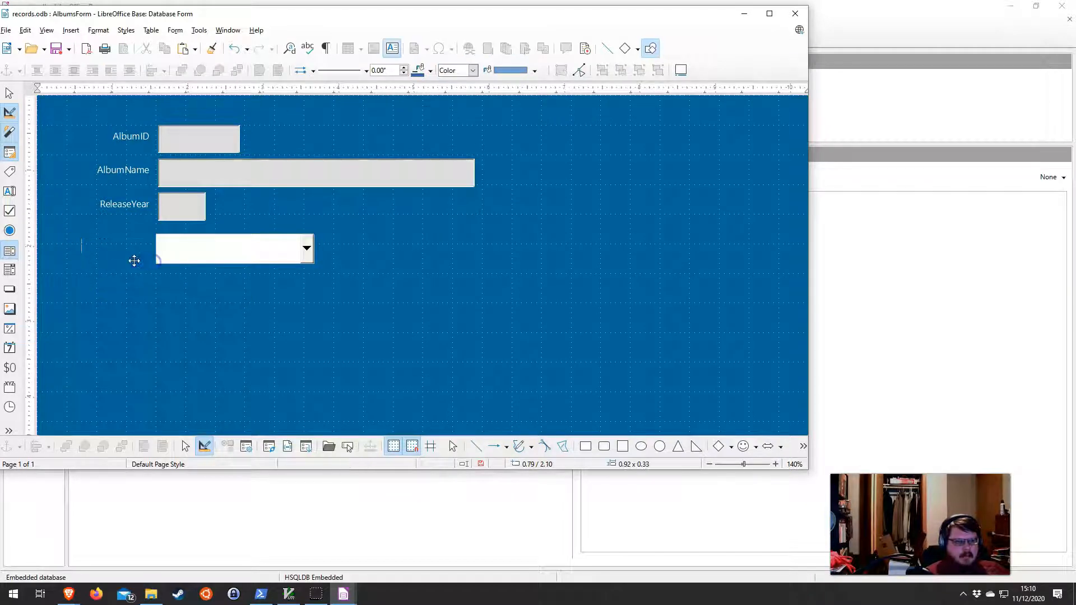
{"action": "left_click", "coordinate": [120, 254]}
{"action": "type", "text": "Artist"}
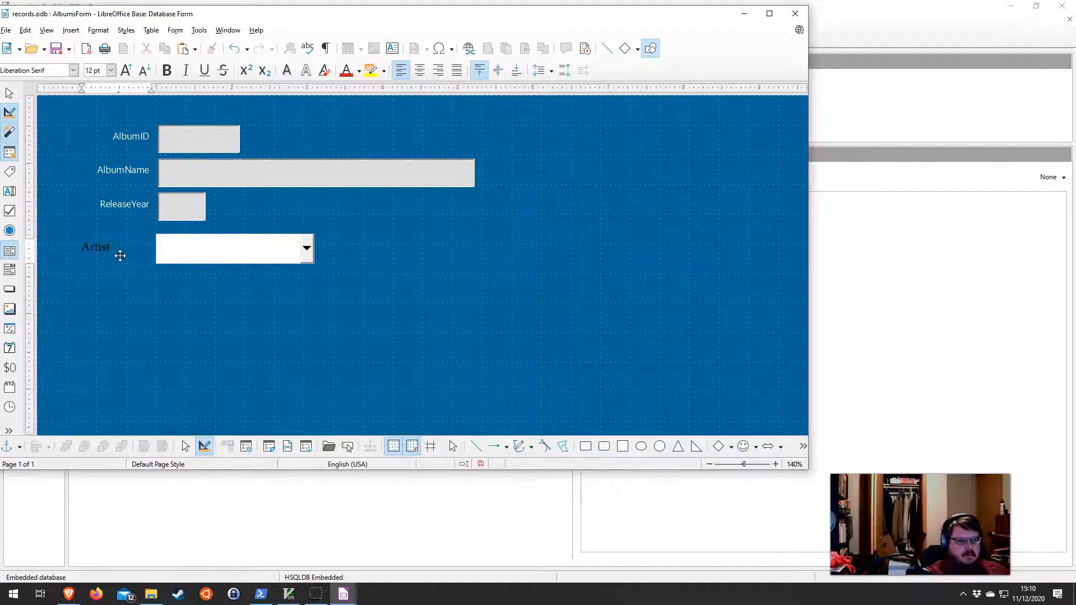
Right-align the Artist label text and give it a near-white font color
{"action": "key", "text": "shift+Home"}
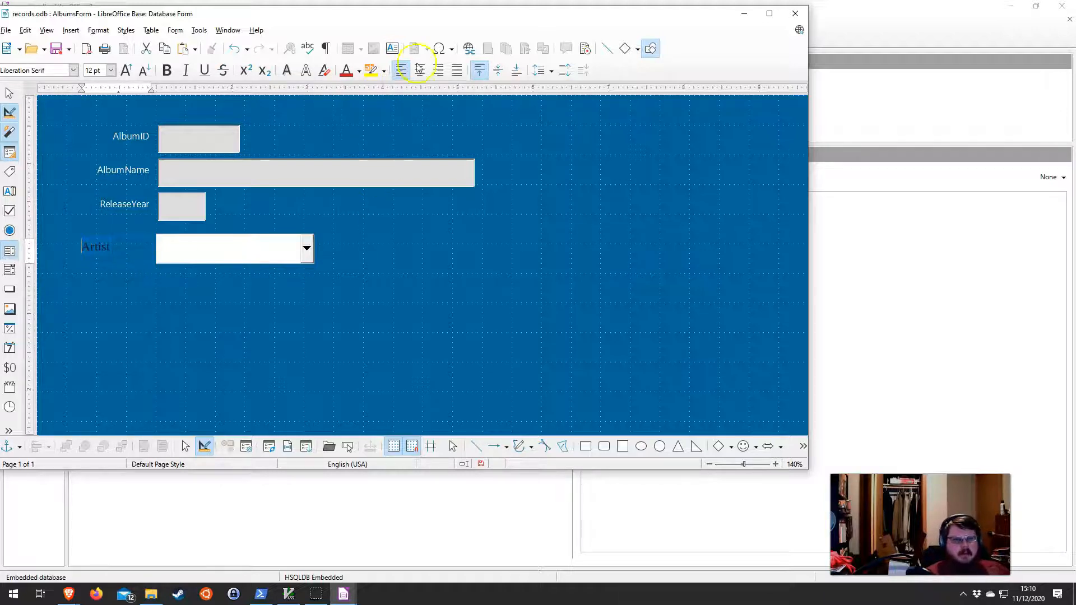
{"action": "left_click", "coordinate": [438, 71]}
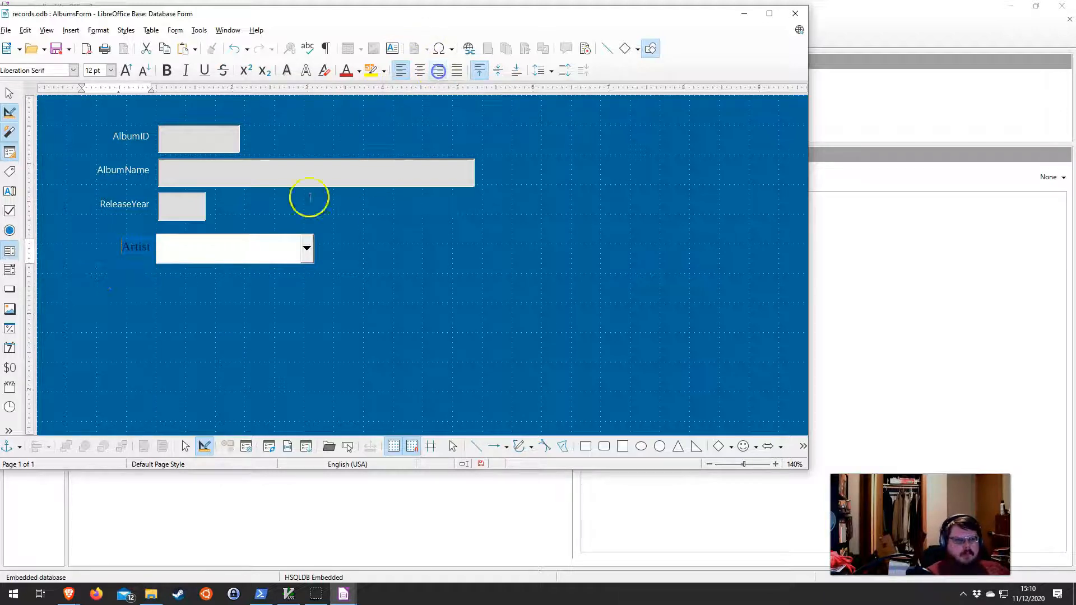
{"action": "left_click", "coordinate": [351, 75]}
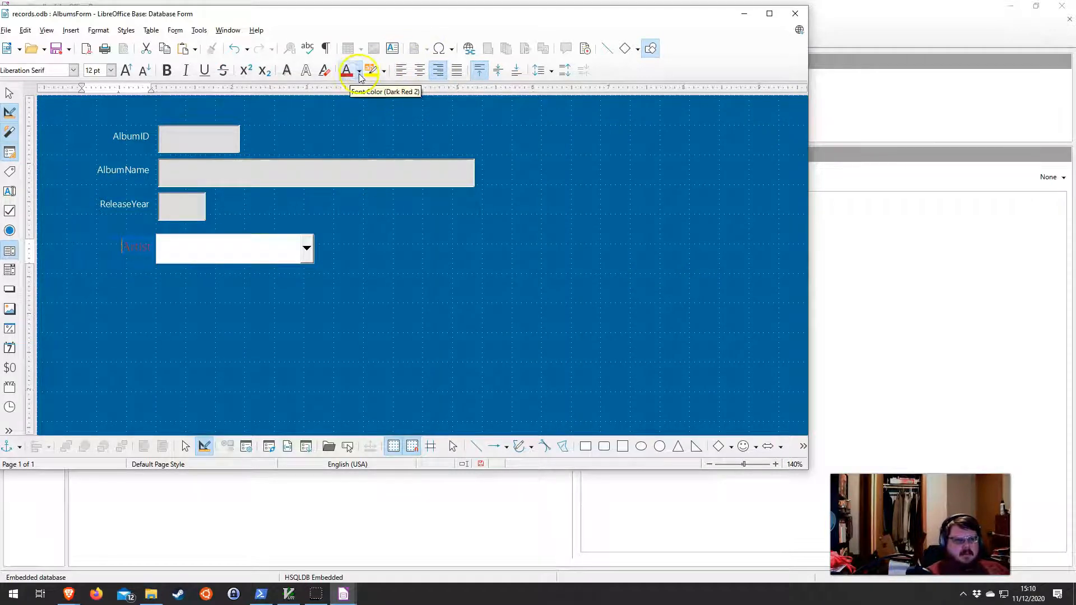
{"action": "left_click", "coordinate": [358, 71]}
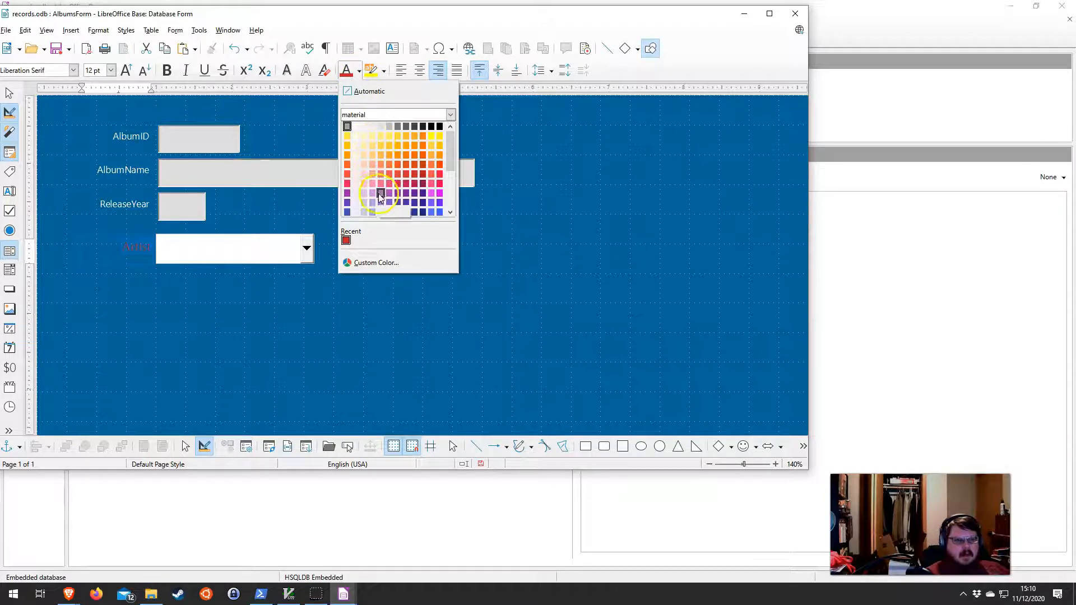
{"action": "scroll", "coordinate": [379, 193], "scroll_direction": "down", "scroll_amount": 3}
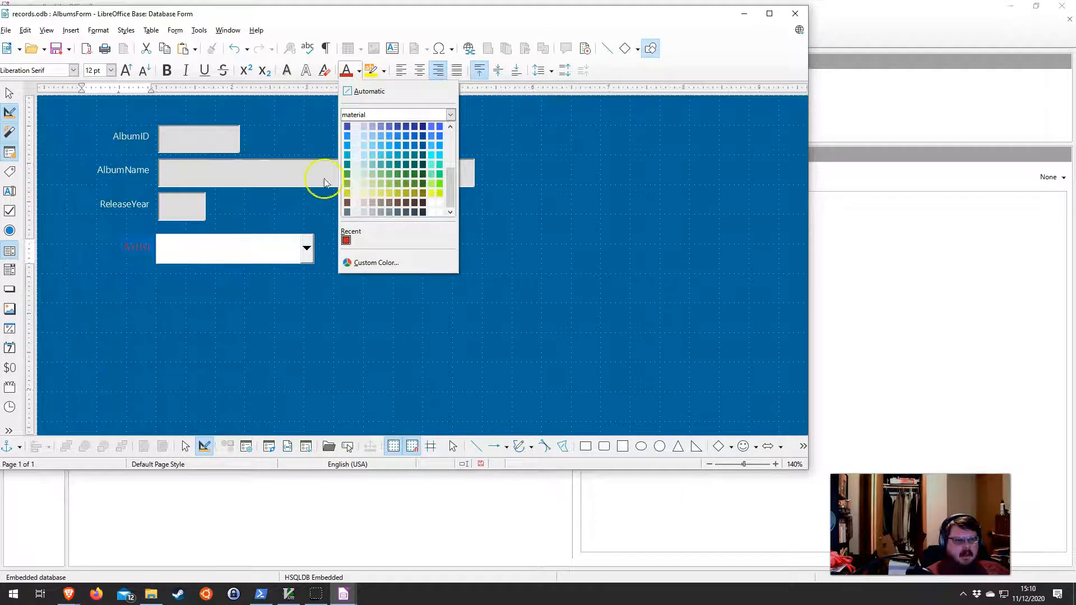
{"action": "left_click", "coordinate": [357, 204]}
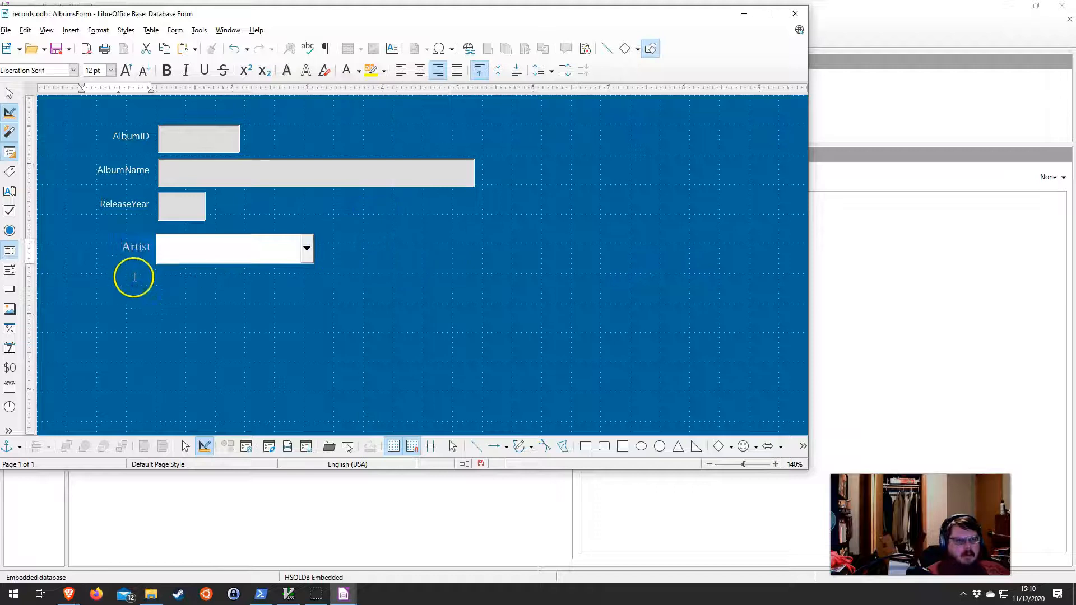
Maximize the form window and narrow the Artist list box to about 2.04 inches, fine-tuning its height against the ReleaseYear field
{"action": "double_click", "coordinate": [480, 16]}
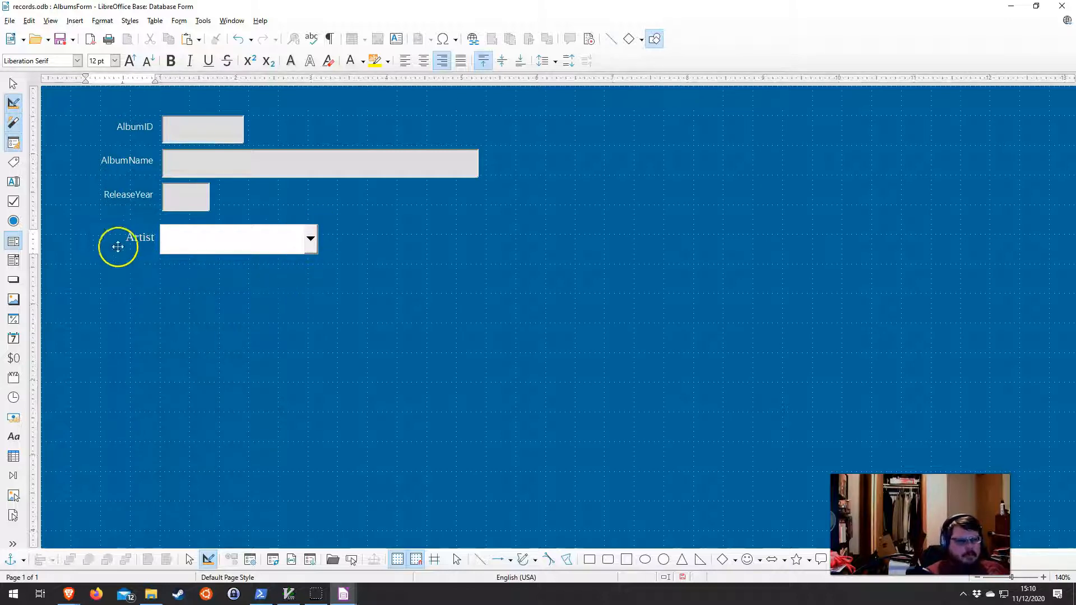
{"action": "left_click", "coordinate": [288, 241]}
{"action": "left_click_drag", "start_coordinate": [318, 254], "coordinate": [313, 249]}
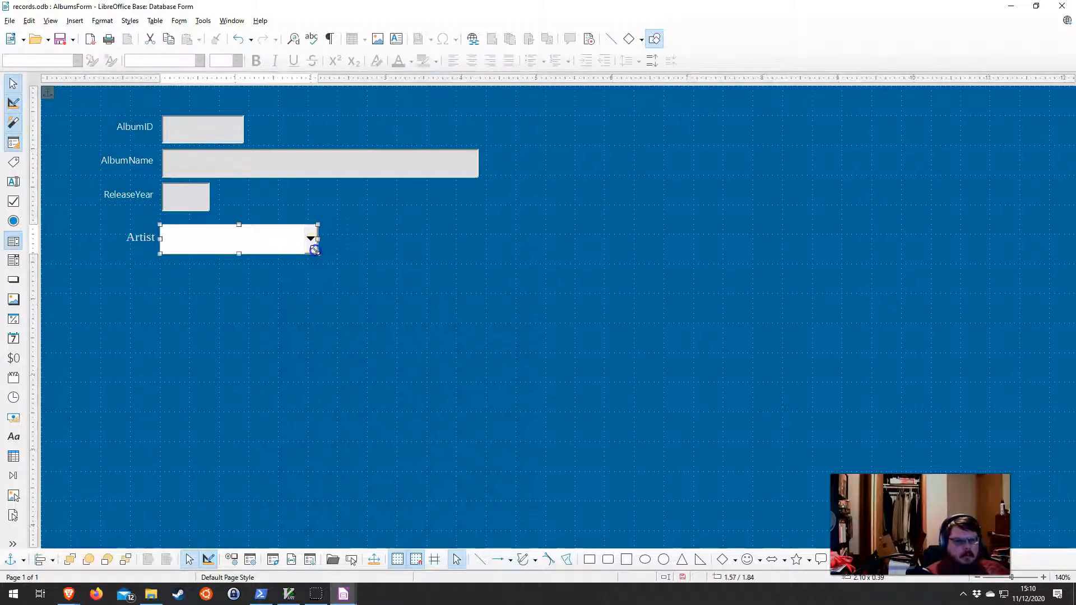
{"action": "left_click", "coordinate": [133, 189]}
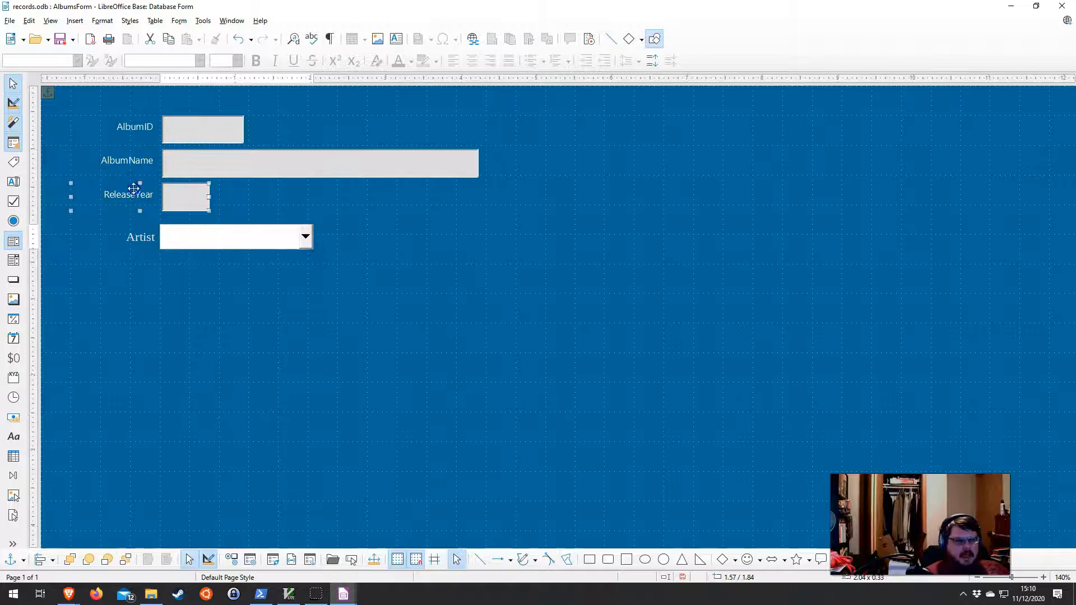
{"action": "left_click", "coordinate": [247, 238]}
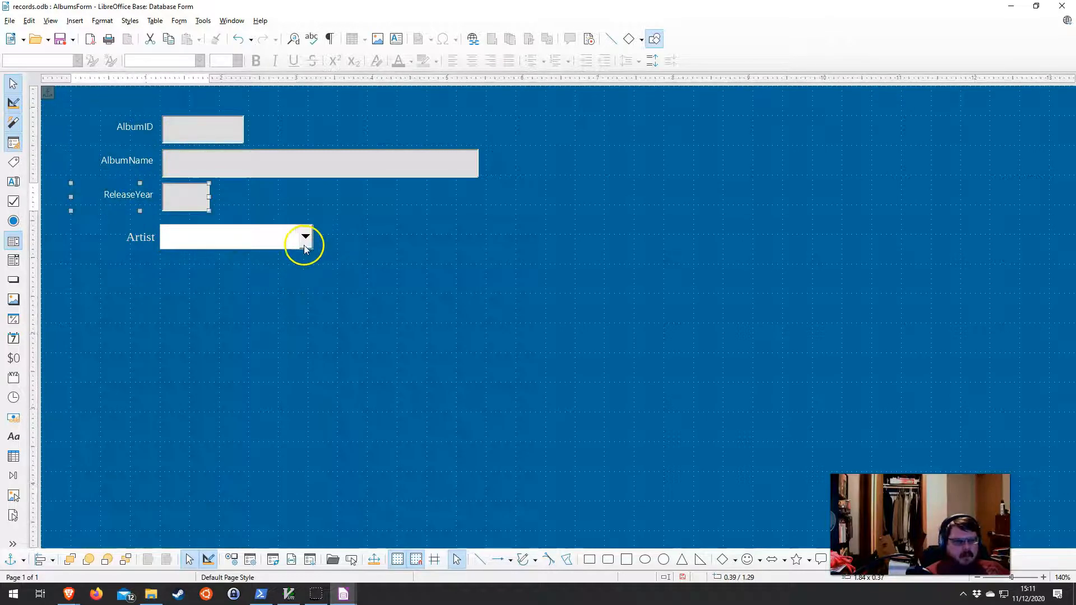
{"action": "left_click_drag", "start_coordinate": [314, 253], "coordinate": [314, 254]}
{"action": "left_click", "coordinate": [372, 331]}
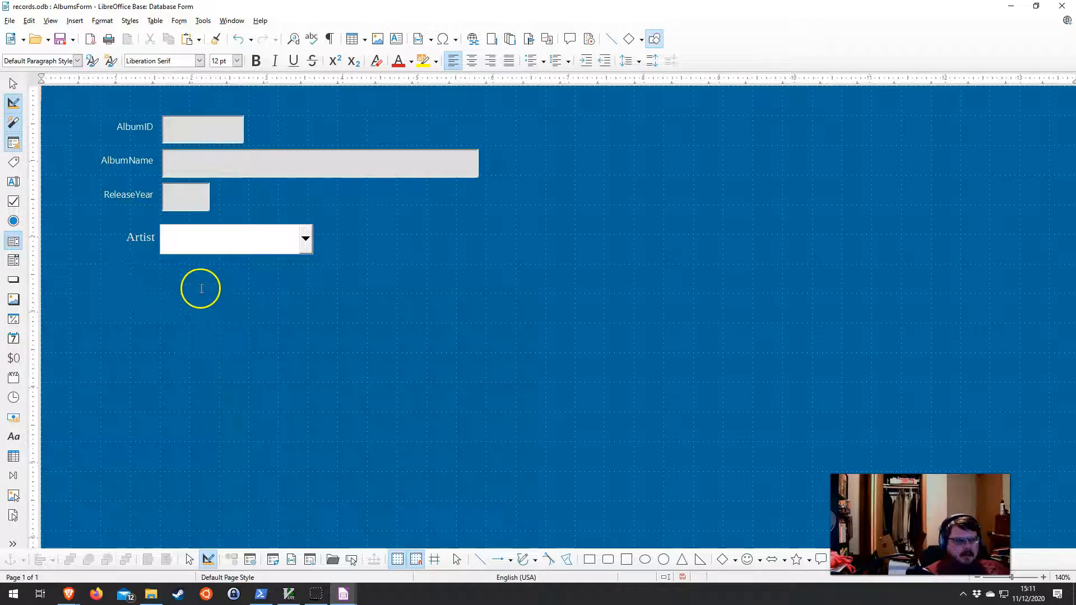
Draw a second list box about 2.04 × 0.39 inches below Artist, based on the Genres table with GenreName as display field
{"action": "left_click", "coordinate": [14, 242]}
{"action": "left_click_drag", "start_coordinate": [160, 265], "coordinate": [314, 296]}
{"action": "left_click", "coordinate": [539, 266]}
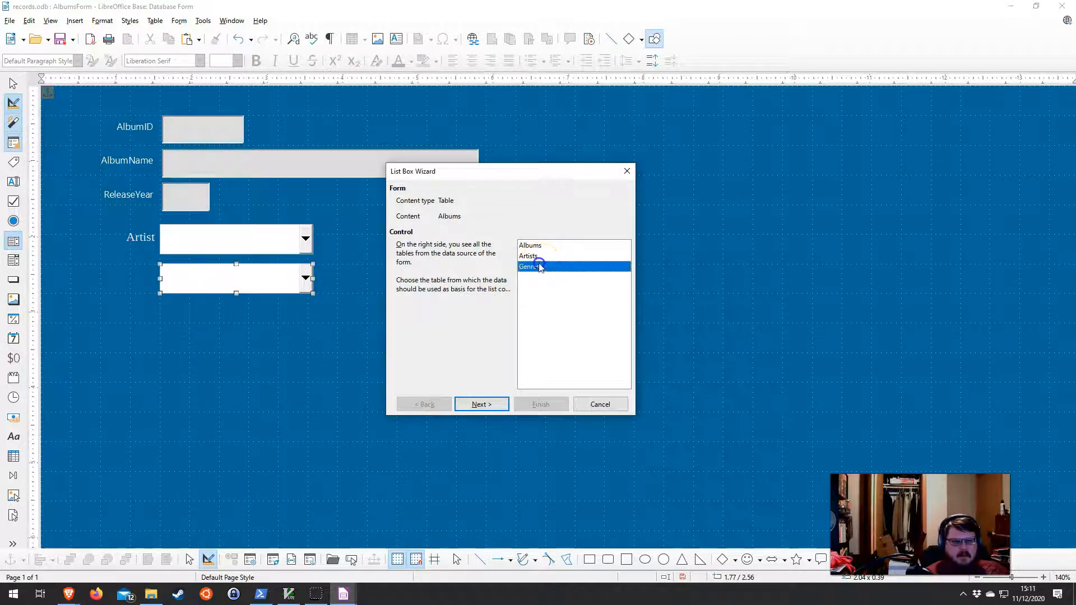
{"action": "left_click", "coordinate": [482, 404]}
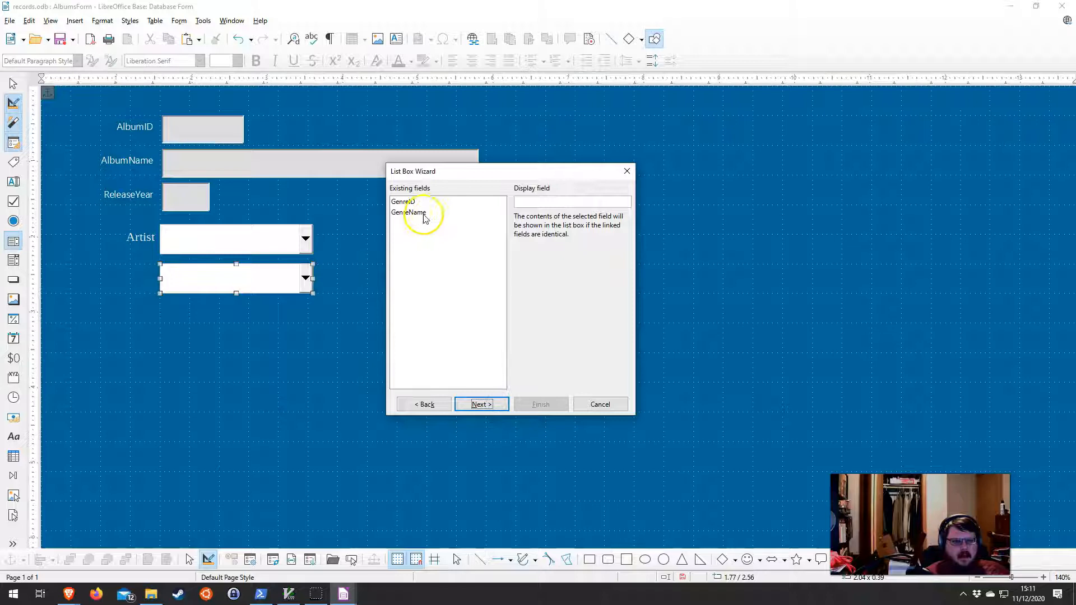
{"action": "left_click", "coordinate": [424, 216]}
{"action": "left_click", "coordinate": [477, 404]}
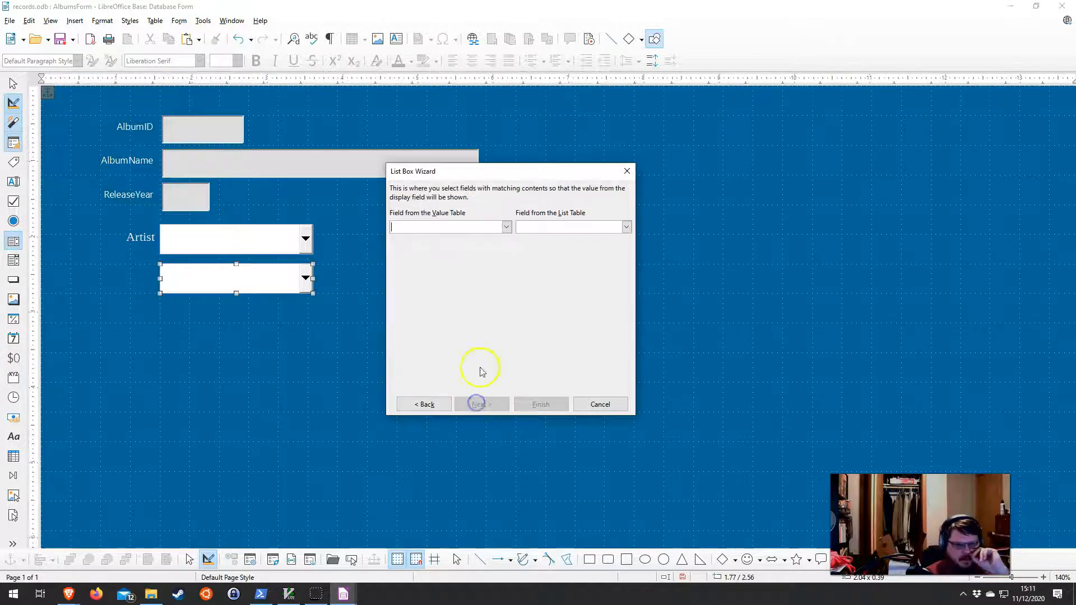
Match GenreID in the value table with GenreID in the list table and finish the genre list box
{"action": "left_click", "coordinate": [506, 227]}
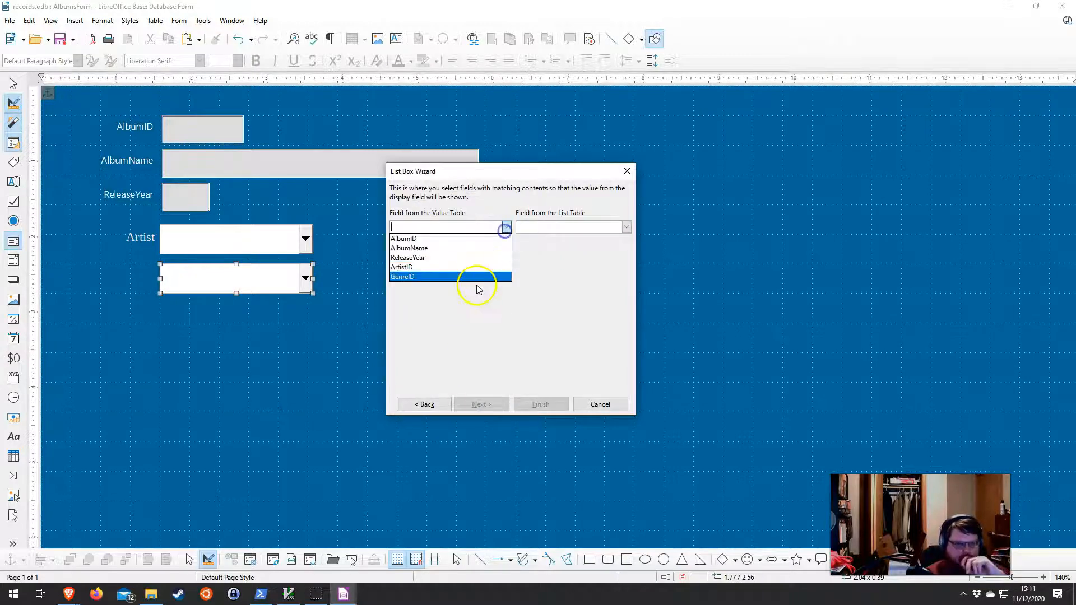
{"action": "left_click", "coordinate": [478, 277]}
{"action": "left_click", "coordinate": [626, 227]}
{"action": "left_click", "coordinate": [608, 237]}
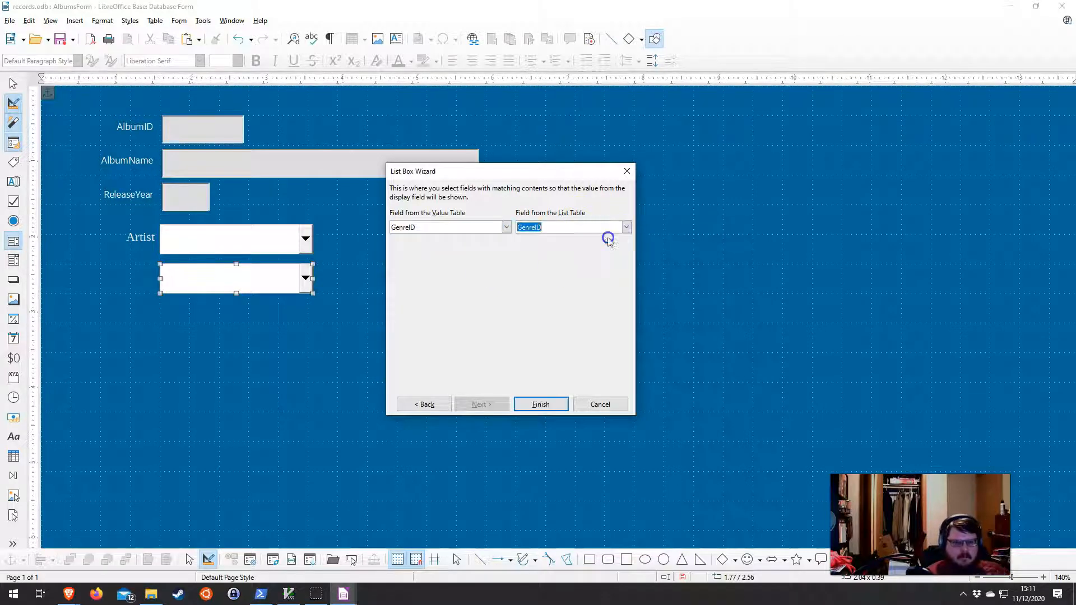
{"action": "left_click", "coordinate": [539, 404]}
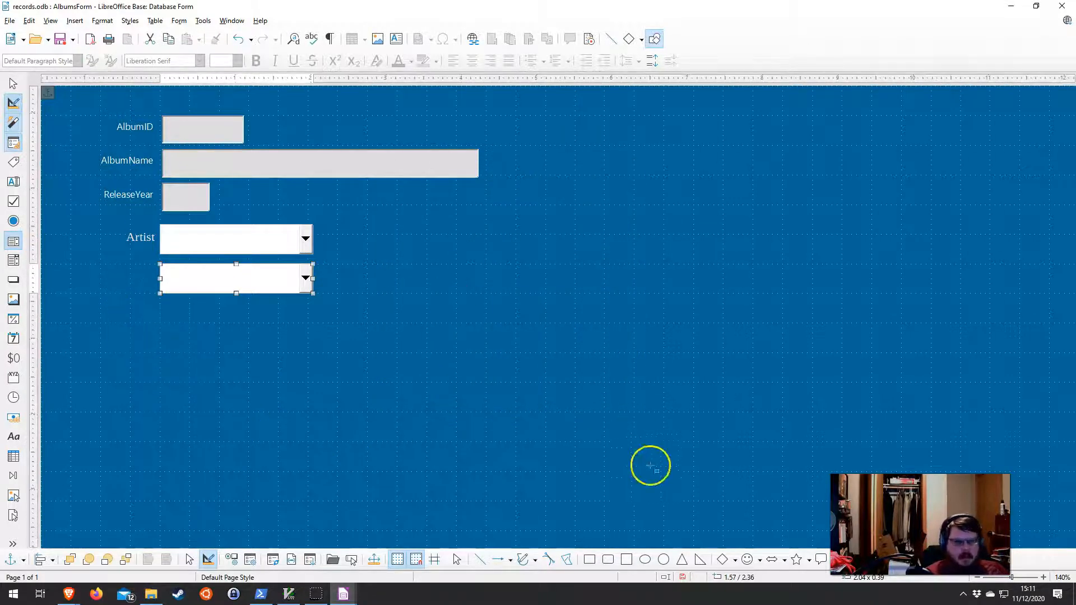
{"action": "left_click_drag", "start_coordinate": [874, 540], "coordinate": [898, 511]}
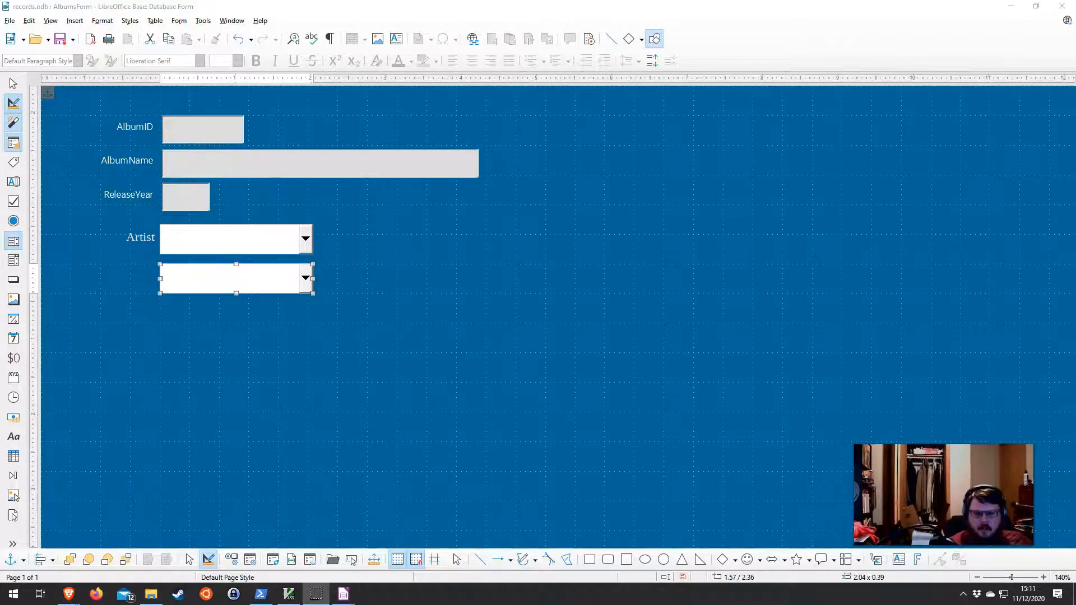
Add a text box of about 0.92 × 0.33 inches beside the second list box, reading Genre
{"action": "left_click", "coordinate": [899, 559]}
{"action": "left_click_drag", "start_coordinate": [86, 270], "coordinate": [153, 293]}
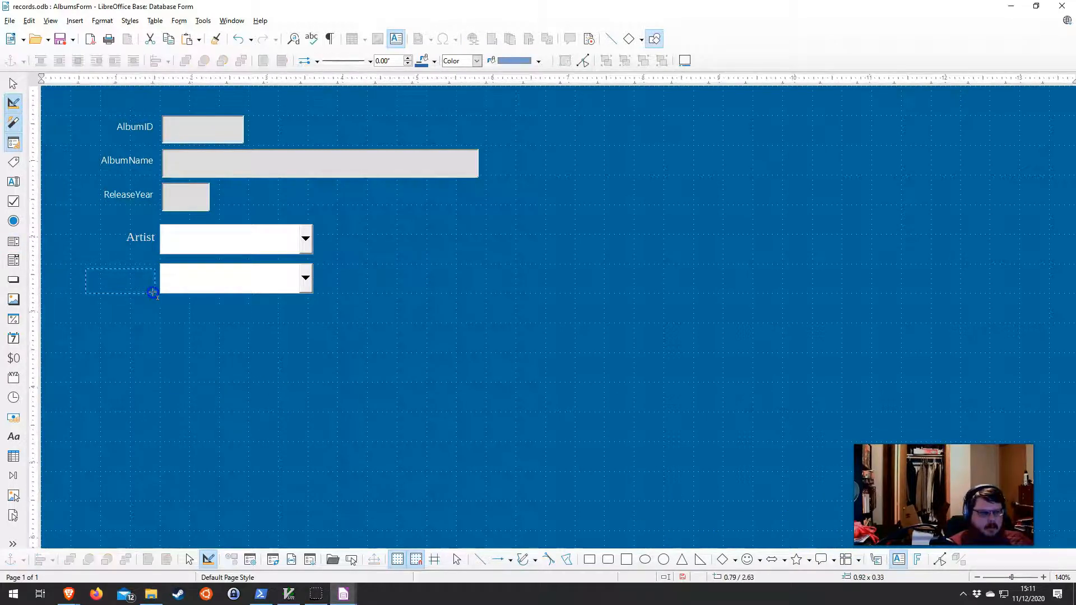
{"action": "type", "text": "Gen"}
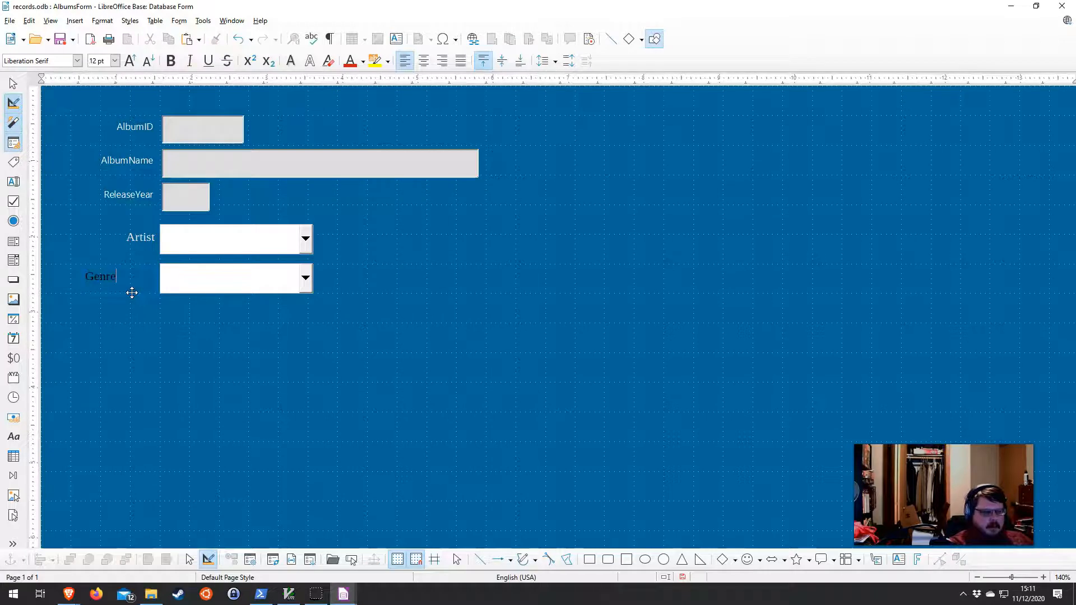
{"action": "type", "text": "re"}
{"action": "key", "text": "Escape"}
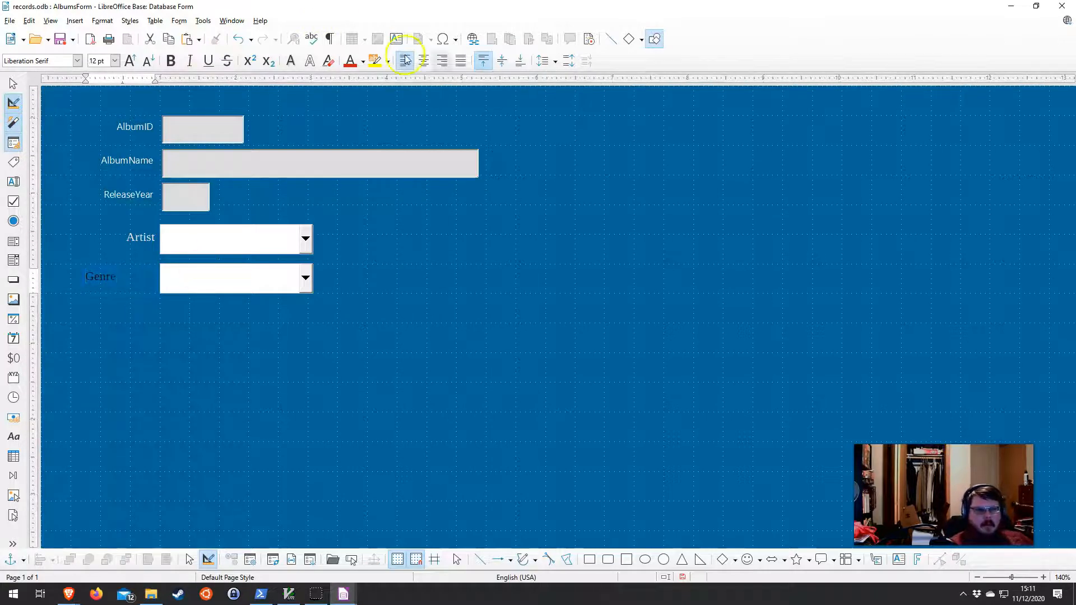
Right-align the Genre label text and give it the recently used near-white font color
{"action": "left_click", "coordinate": [442, 60]}
{"action": "left_click", "coordinate": [363, 62]}
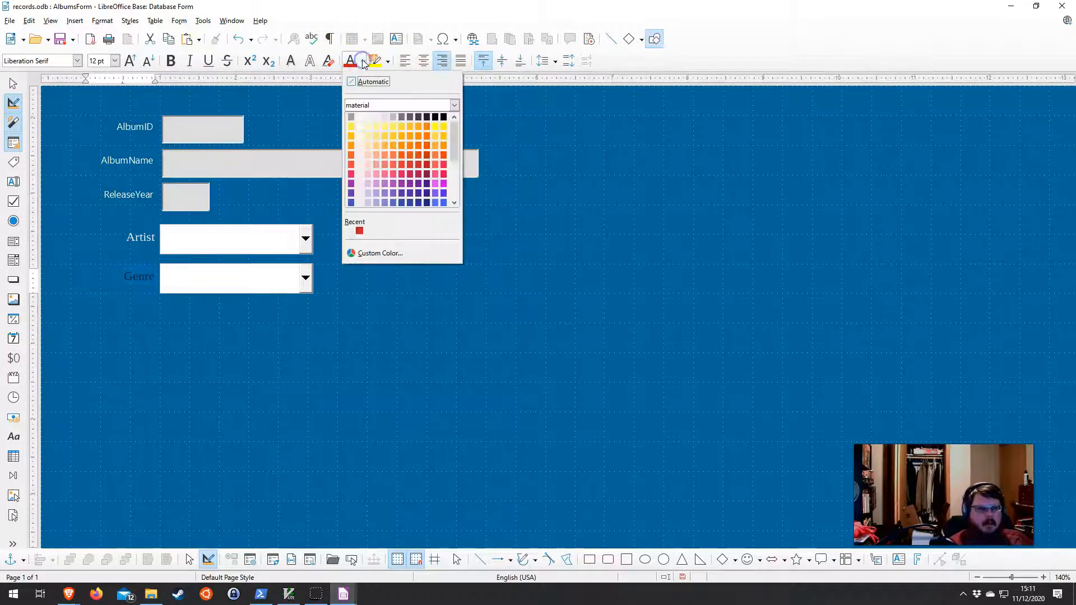
{"action": "left_click", "coordinate": [350, 230]}
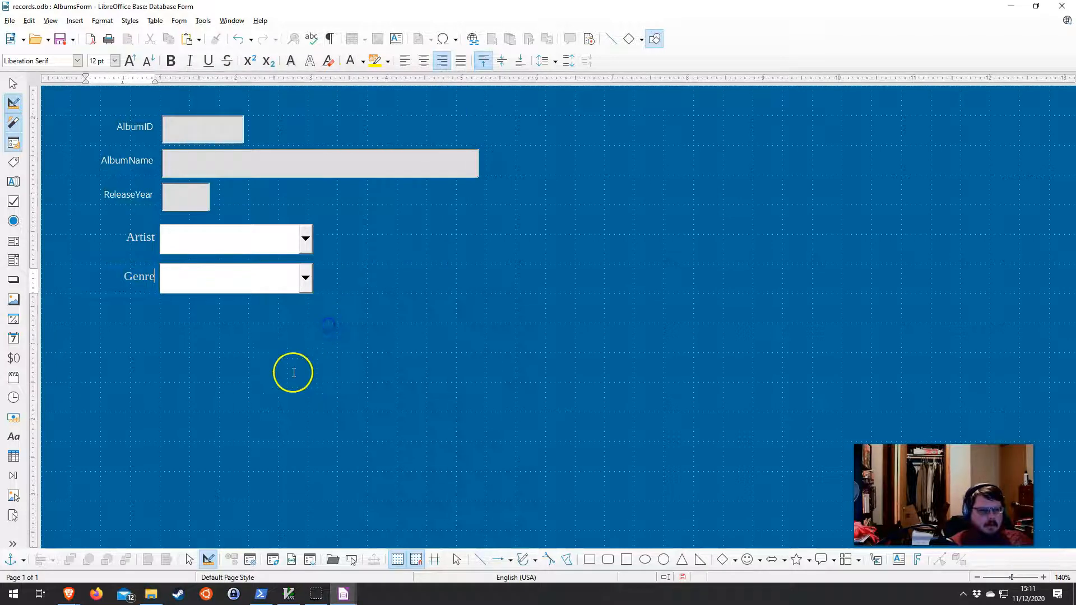
{"action": "left_click", "coordinate": [275, 386]}
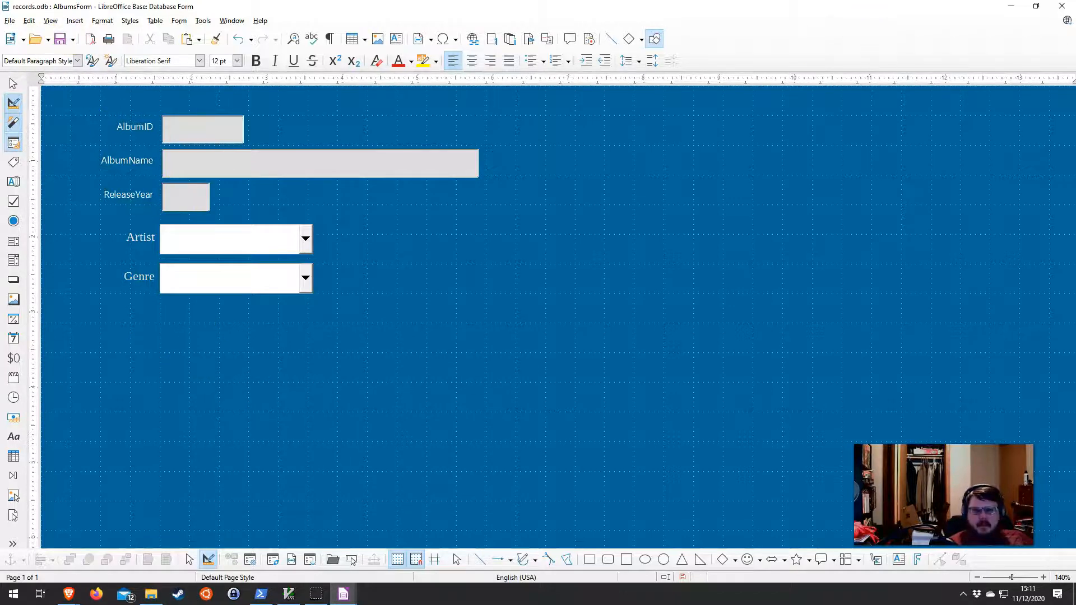
Restore the maximized form window, close AlbumsForm and save its changes
{"action": "left_click", "coordinate": [1035, 6]}
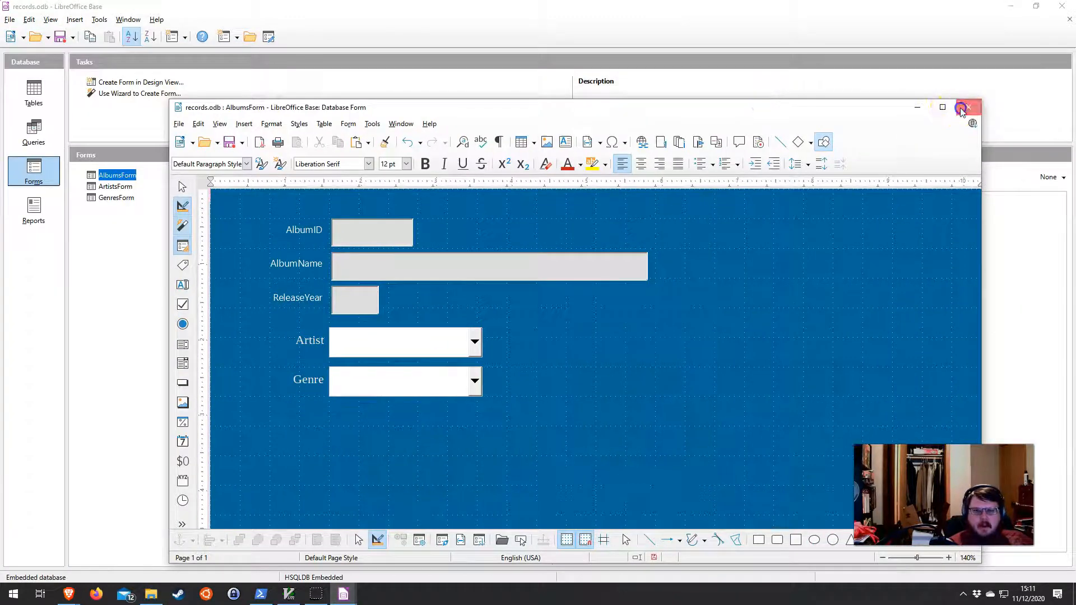
{"action": "left_click", "coordinate": [968, 107]}
{"action": "left_click", "coordinate": [557, 356]}
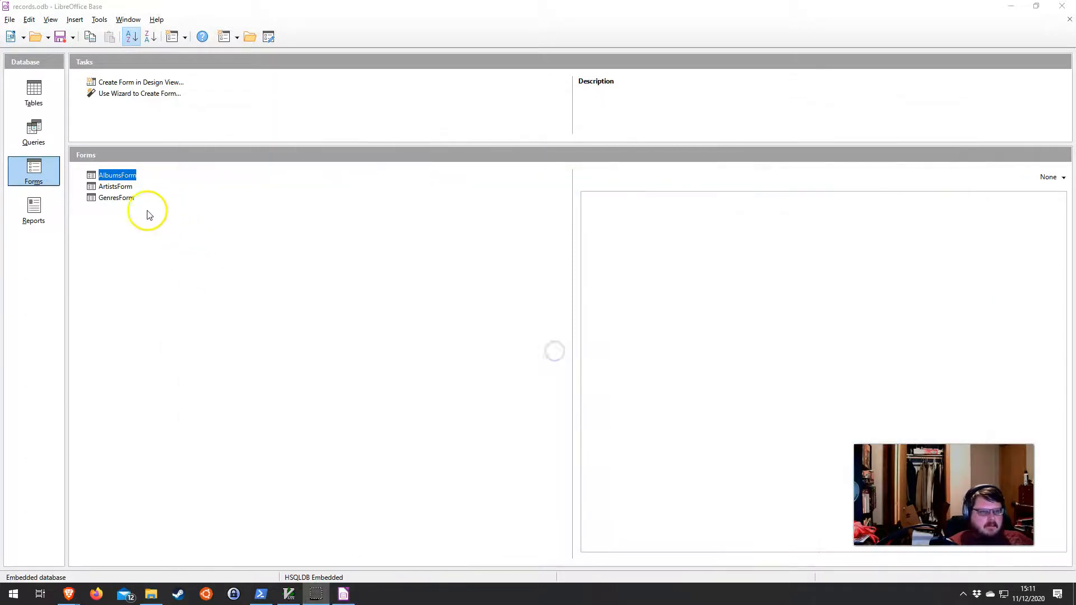
Open AlbumsForm for data entry and inspect the choices in the Artist and Genre list boxes
{"action": "double_click", "coordinate": [114, 177]}
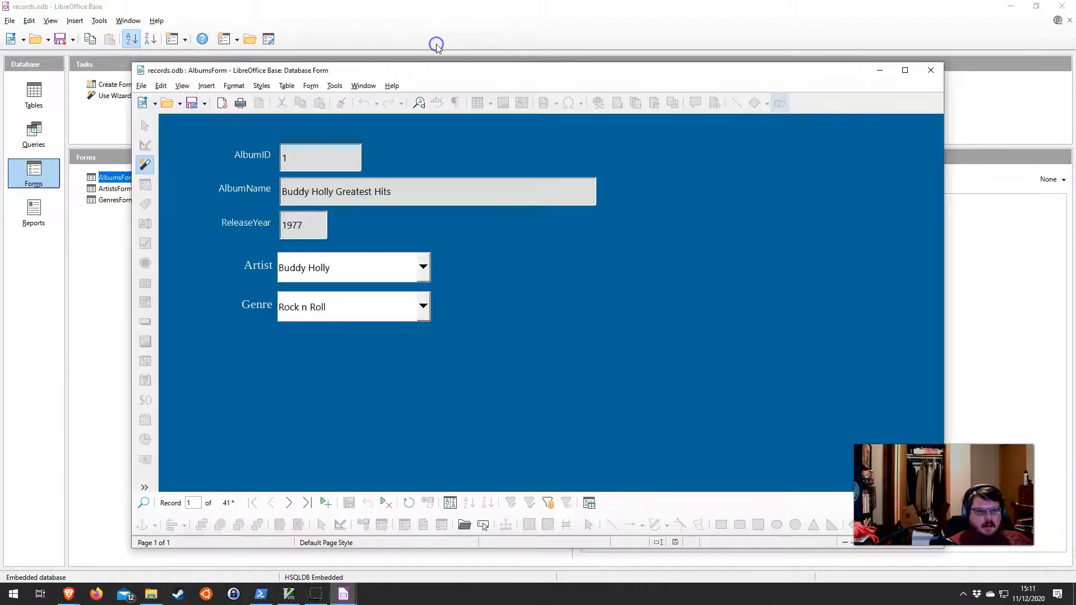
{"action": "left_click_drag", "start_coordinate": [427, 64], "coordinate": [427, 34]}
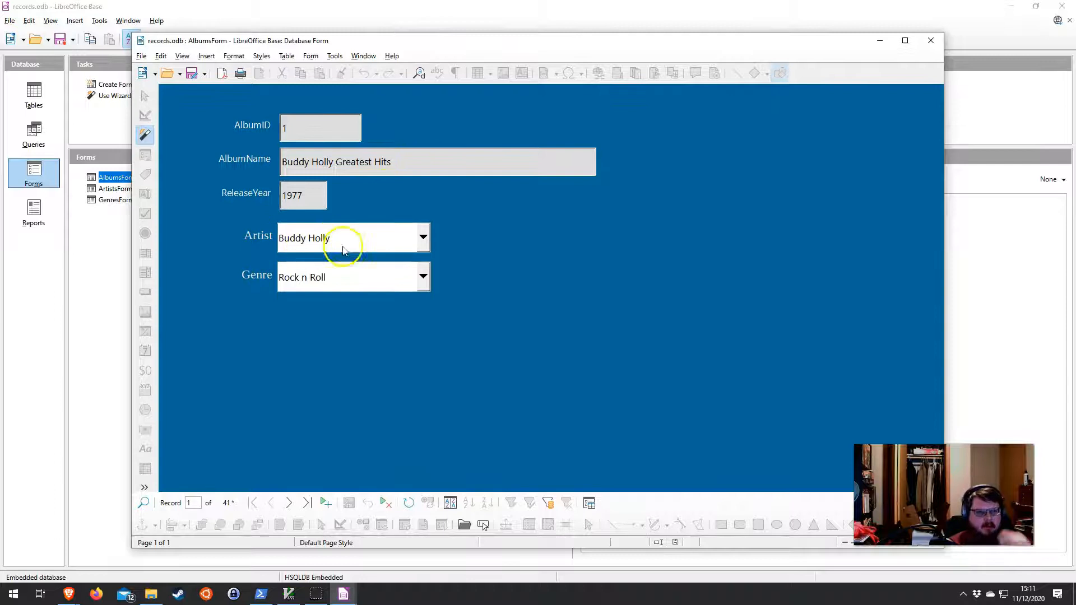
{"action": "left_click", "coordinate": [423, 239]}
{"action": "scroll", "coordinate": [384, 303], "scroll_direction": "down", "scroll_amount": 7}
{"action": "scroll", "coordinate": [385, 404], "scroll_direction": "up", "scroll_amount": 3}
{"action": "left_click", "coordinate": [423, 238]}
{"action": "left_click", "coordinate": [424, 277]}
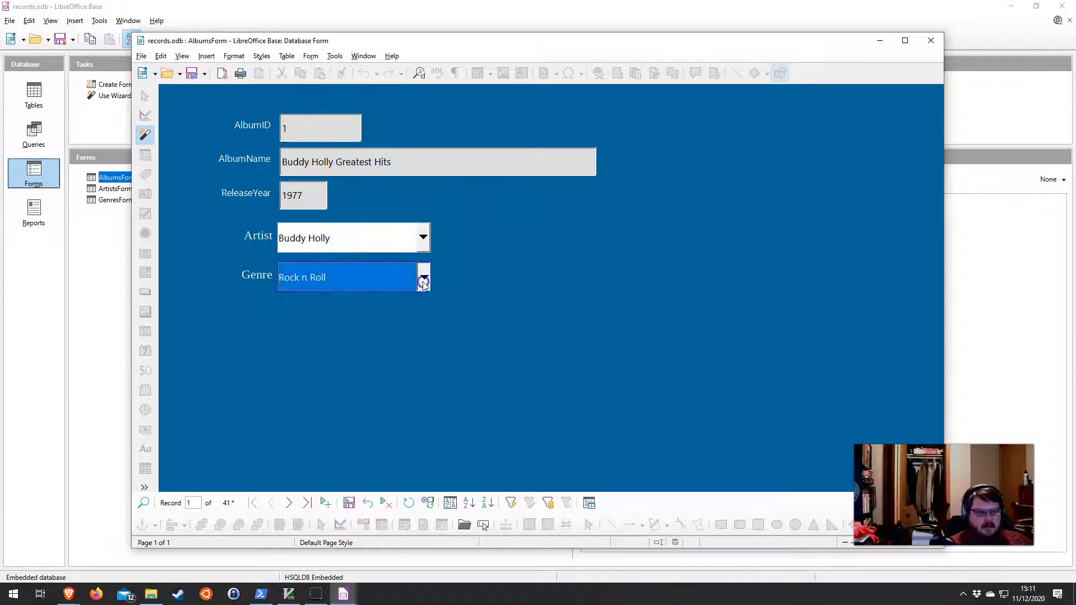
{"action": "key", "text": "Escape"}
Step forward through the album records to check their artist and genre, and return to the first record
{"action": "left_click", "coordinate": [287, 503]}
{"action": "left_click", "coordinate": [287, 502]}
{"action": "left_click", "coordinate": [287, 503]}
{"action": "left_click", "coordinate": [286, 503]}
{"action": "left_click", "coordinate": [287, 503]}
{"action": "left_click", "coordinate": [287, 503]}
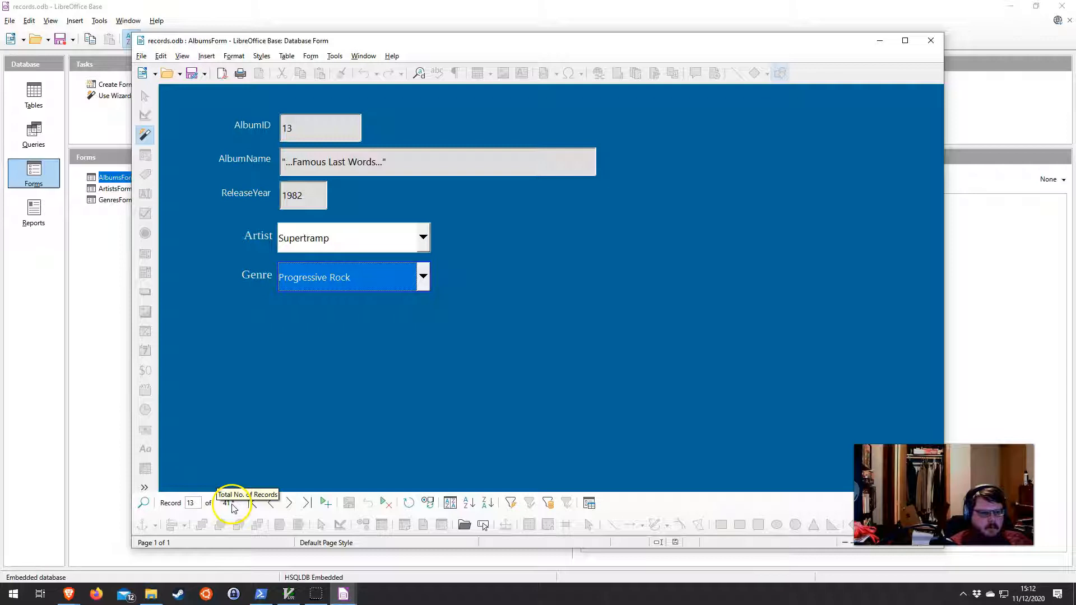
{"action": "left_click", "coordinate": [289, 502]}
{"action": "left_click", "coordinate": [288, 502]}
{"action": "left_click", "coordinate": [289, 503]}
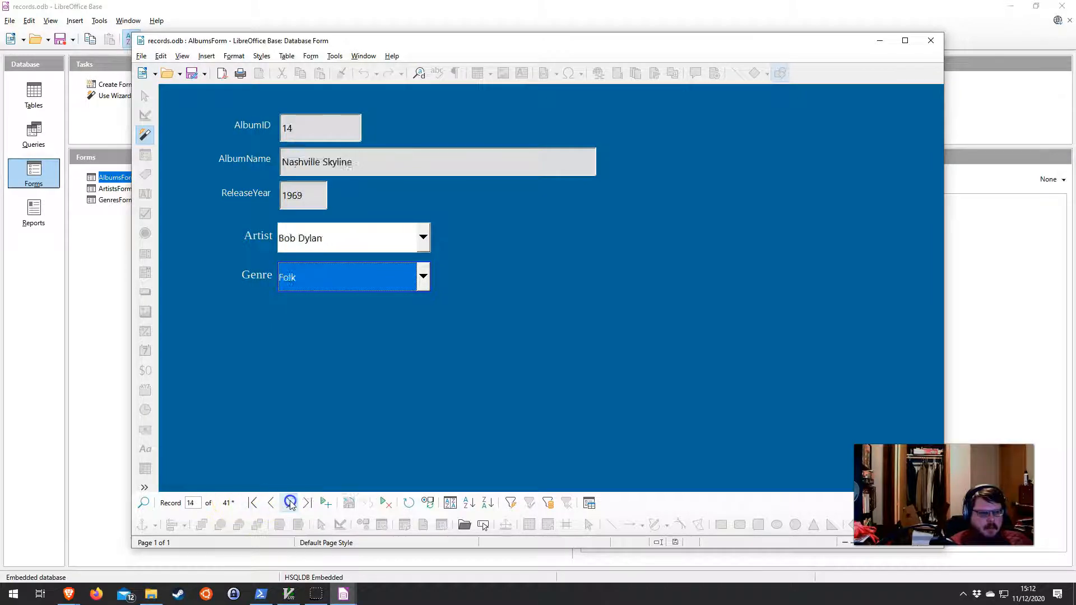
{"action": "left_click", "coordinate": [289, 503]}
{"action": "left_click", "coordinate": [290, 502]}
{"action": "left_click", "coordinate": [289, 502]}
{"action": "left_click", "coordinate": [289, 503]}
{"action": "left_click", "coordinate": [290, 503]}
{"action": "left_click", "coordinate": [251, 503]}
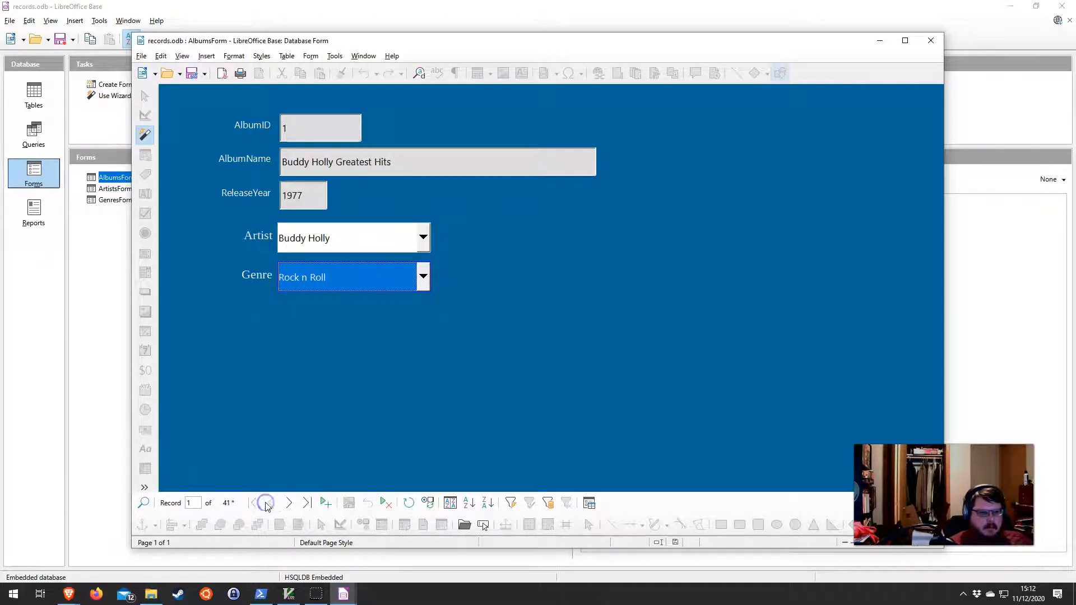
Go to the last album record and page backward through the records, checking the artist and genre of each
{"action": "left_click", "coordinate": [307, 504]}
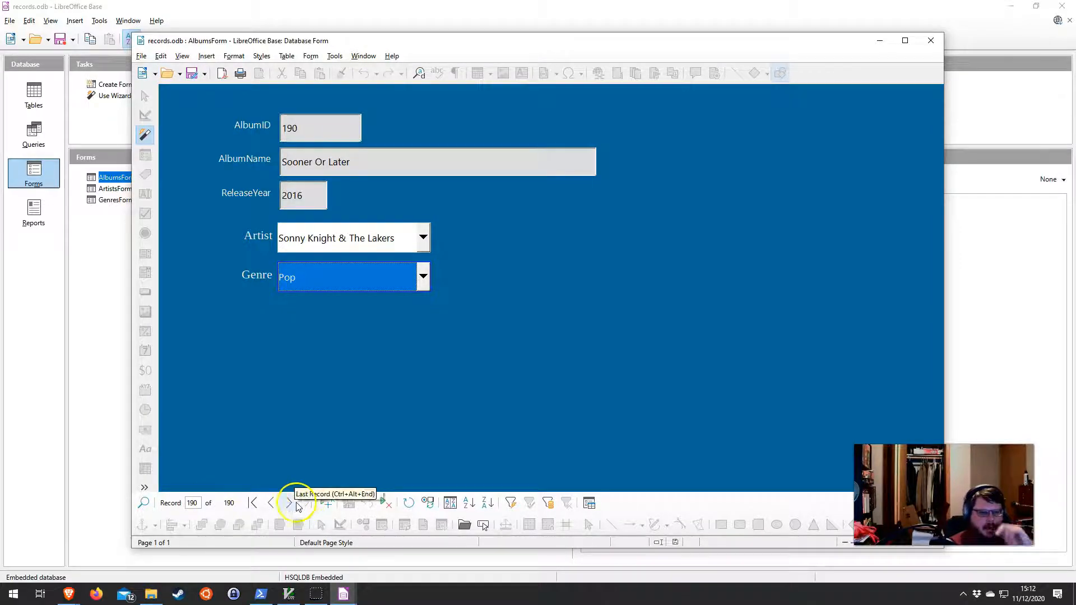
{"action": "left_click", "coordinate": [268, 503]}
{"action": "left_click", "coordinate": [268, 503]}
{"action": "left_click", "coordinate": [268, 504]}
{"action": "left_click", "coordinate": [267, 503]}
{"action": "left_click", "coordinate": [268, 503]}
{"action": "left_click", "coordinate": [268, 503]}
{"action": "left_click", "coordinate": [267, 503]}
{"action": "left_click", "coordinate": [268, 503]}
{"action": "left_click", "coordinate": [267, 503]}
{"action": "left_click", "coordinate": [268, 503]}
{"action": "left_click", "coordinate": [268, 504]}
{"action": "left_click", "coordinate": [268, 503]}
{"action": "left_click", "coordinate": [268, 503]}
{"action": "left_click", "coordinate": [268, 503]}
{"action": "left_click", "coordinate": [268, 503]}
{"action": "left_click", "coordinate": [268, 504]}
{"action": "left_click", "coordinate": [268, 503]}
{"action": "left_click", "coordinate": [268, 503]}
{"action": "left_click", "coordinate": [268, 503]}
{"action": "left_click", "coordinate": [267, 503]}
{"action": "left_click", "coordinate": [268, 503]}
{"action": "left_click", "coordinate": [267, 504]}
{"action": "left_click", "coordinate": [268, 503]}
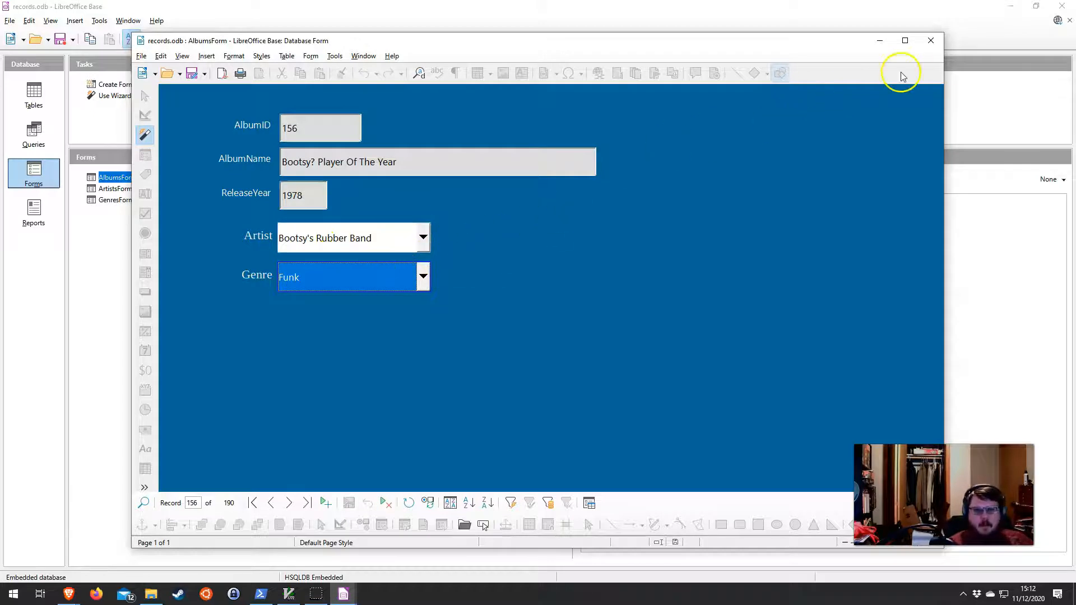
Close AlbumsForm and reopen it for editing in design mode
{"action": "left_click", "coordinate": [930, 40]}
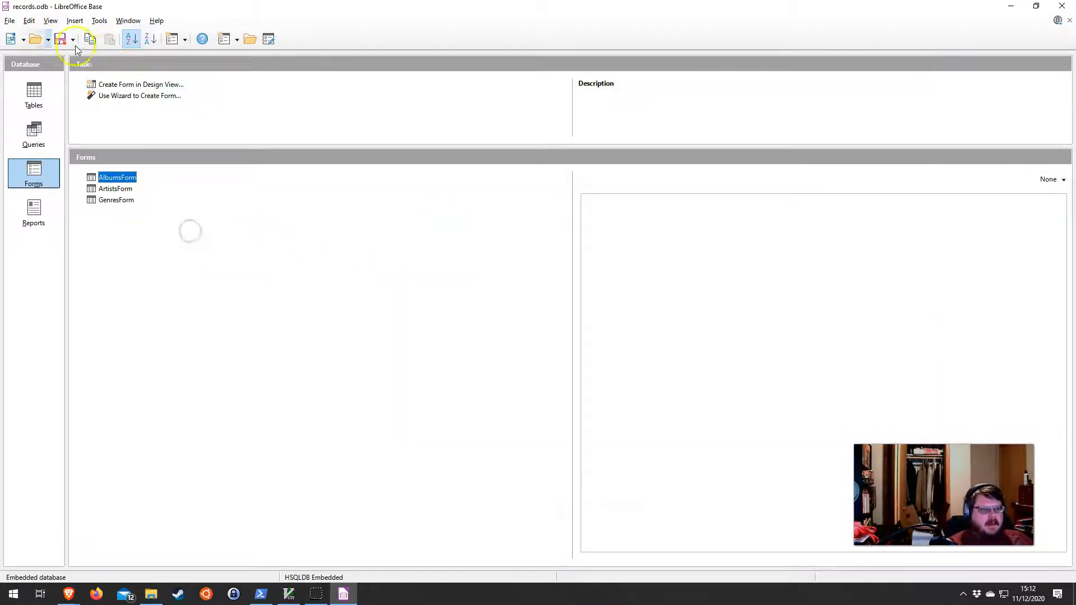
{"action": "right_click", "coordinate": [116, 178]}
{"action": "left_click", "coordinate": [163, 267]}
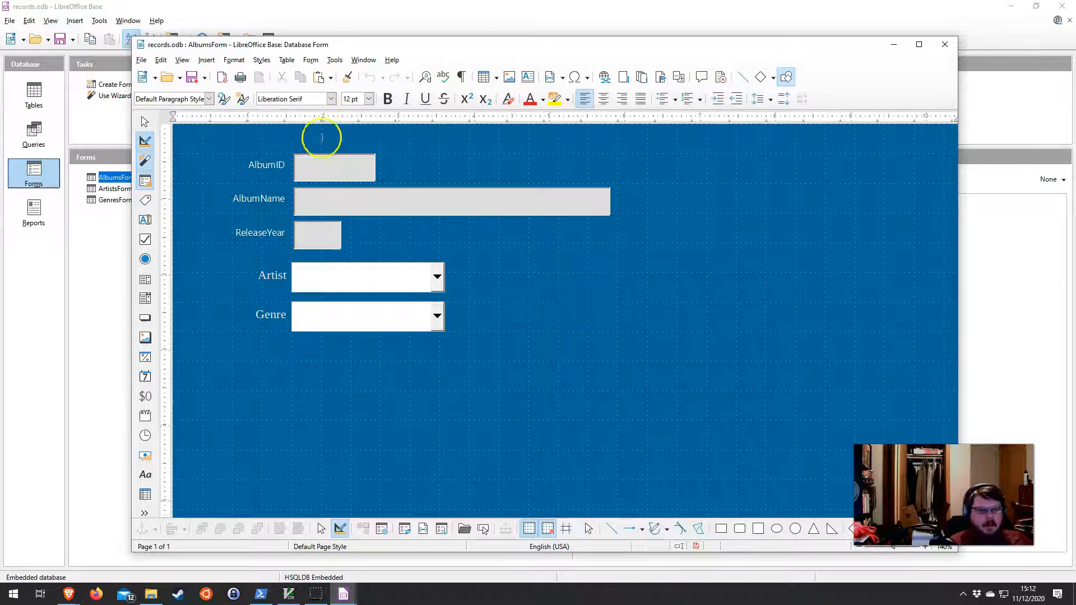
Draw a push button about 0.79 × 0.39 inches level with AlbumID, beyond the end of the AlbumName field
{"action": "left_click", "coordinate": [145, 319]}
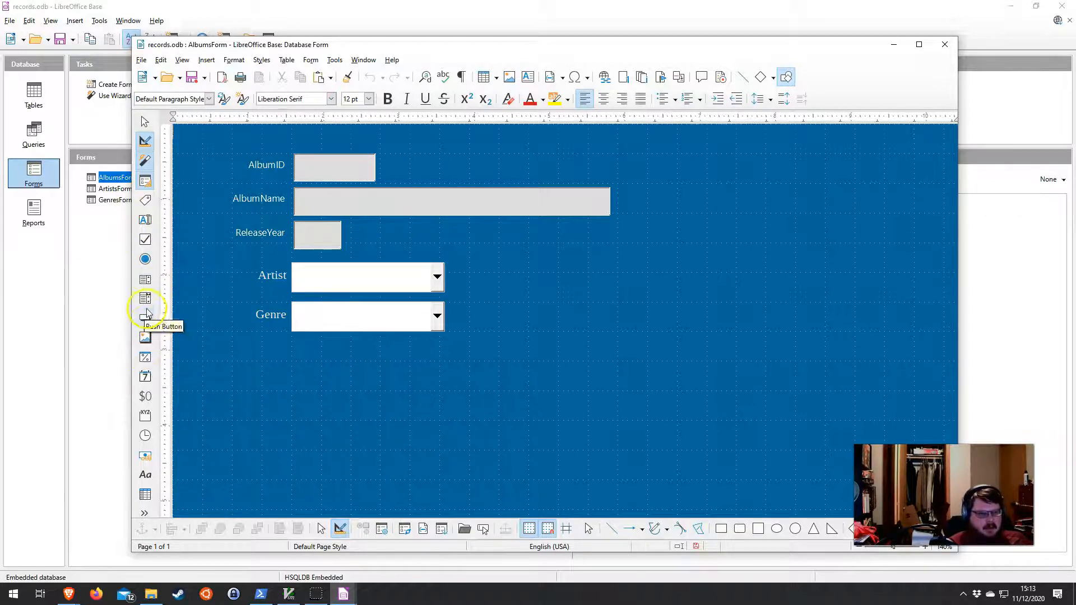
{"action": "left_click", "coordinate": [145, 317]}
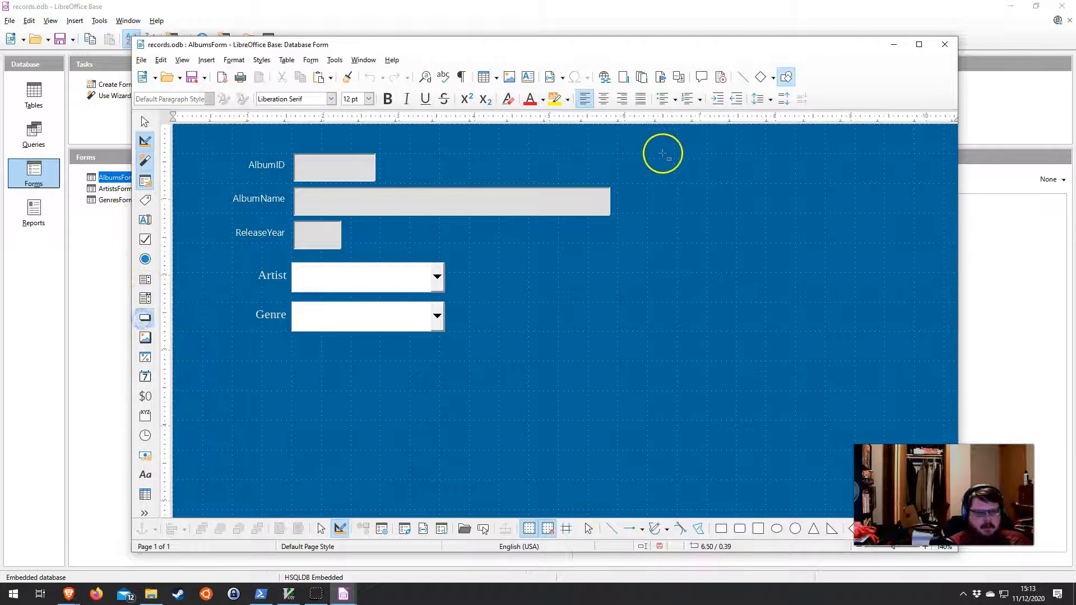
{"action": "left_click_drag", "start_coordinate": [646, 157], "coordinate": [699, 188]}
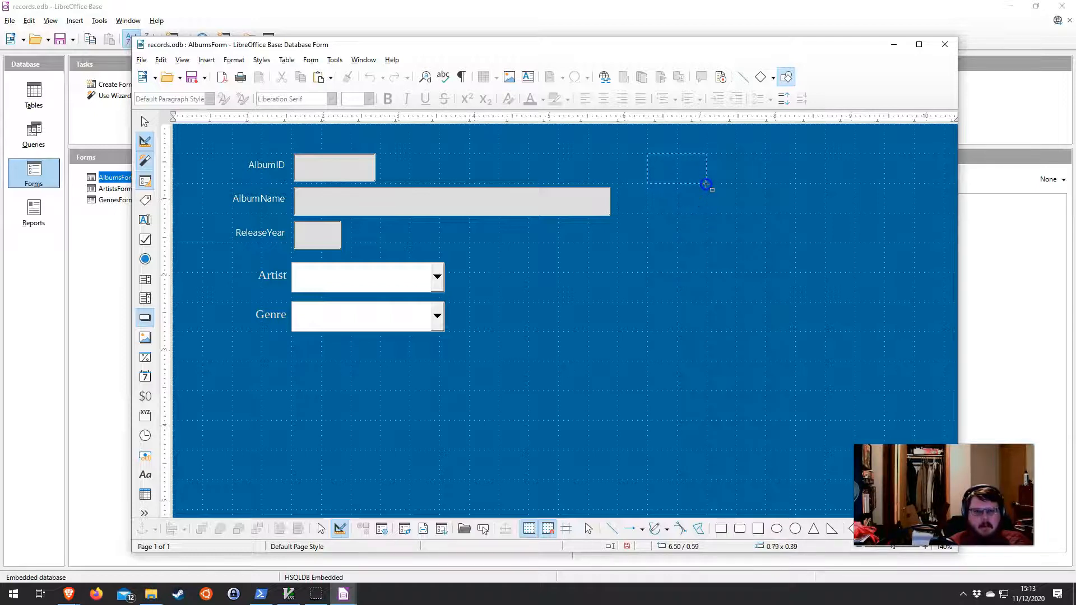
{"action": "left_click_drag", "start_coordinate": [707, 184], "coordinate": [707, 184]}
{"action": "left_click", "coordinate": [686, 168]}
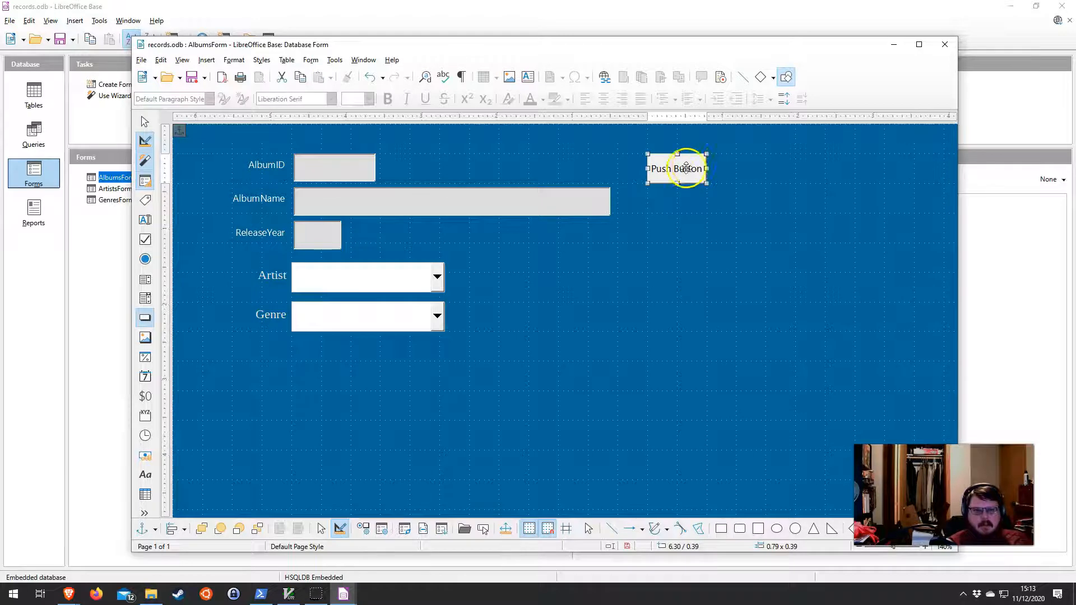
Open the push button's properties and change its label to +
{"action": "double_click", "coordinate": [680, 170]}
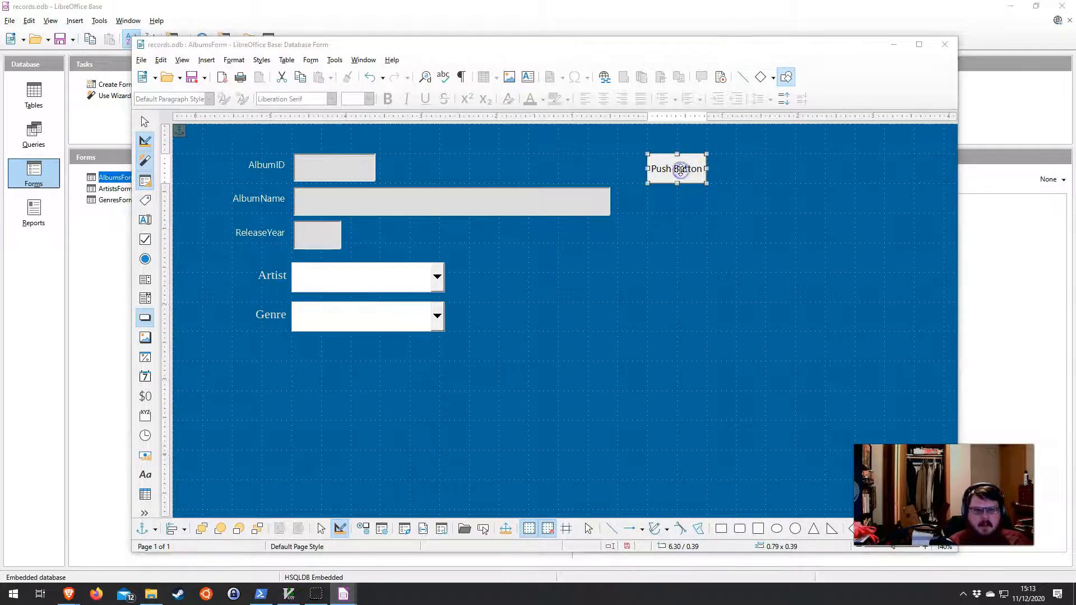
{"action": "left_click_drag", "start_coordinate": [619, 212], "coordinate": [725, 238]}
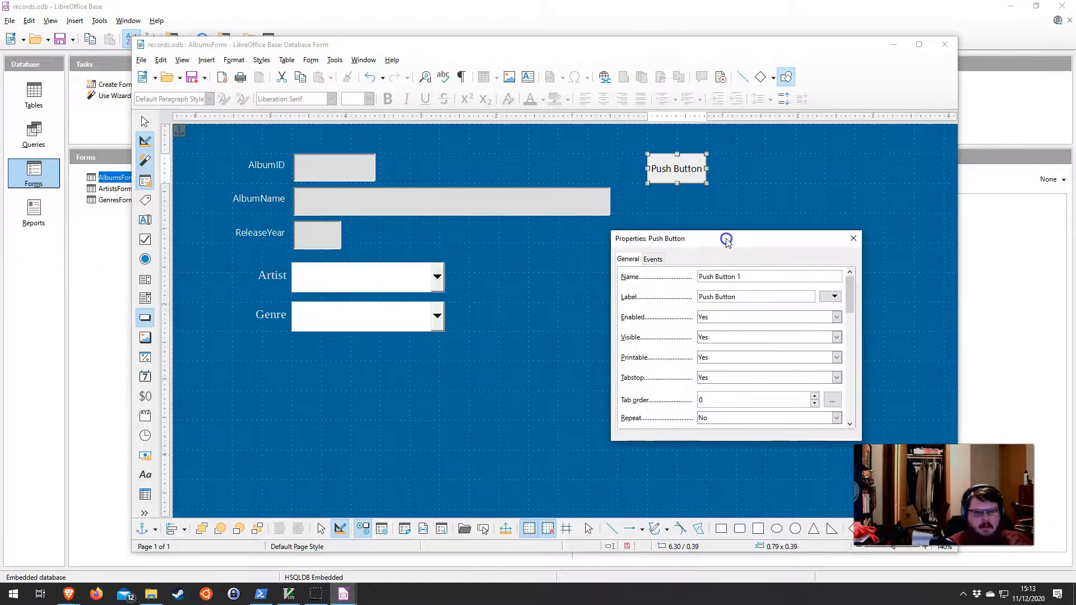
{"action": "left_click_drag", "start_coordinate": [748, 296], "coordinate": [684, 298]}
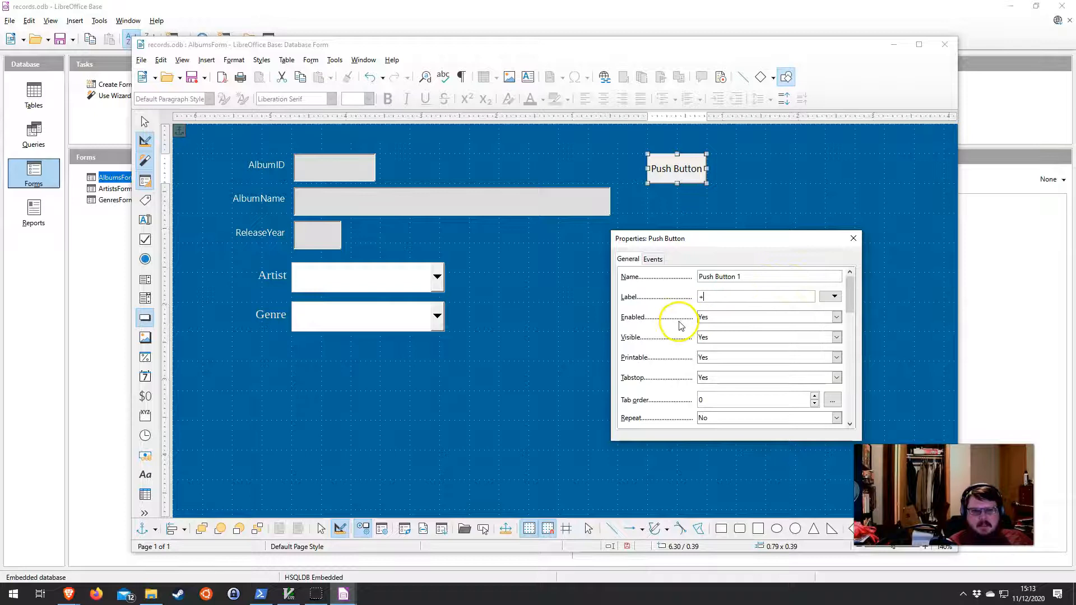
Choose a larger font size for the push button's label
{"action": "scroll", "coordinate": [659, 307], "scroll_direction": "down", "scroll_amount": 3}
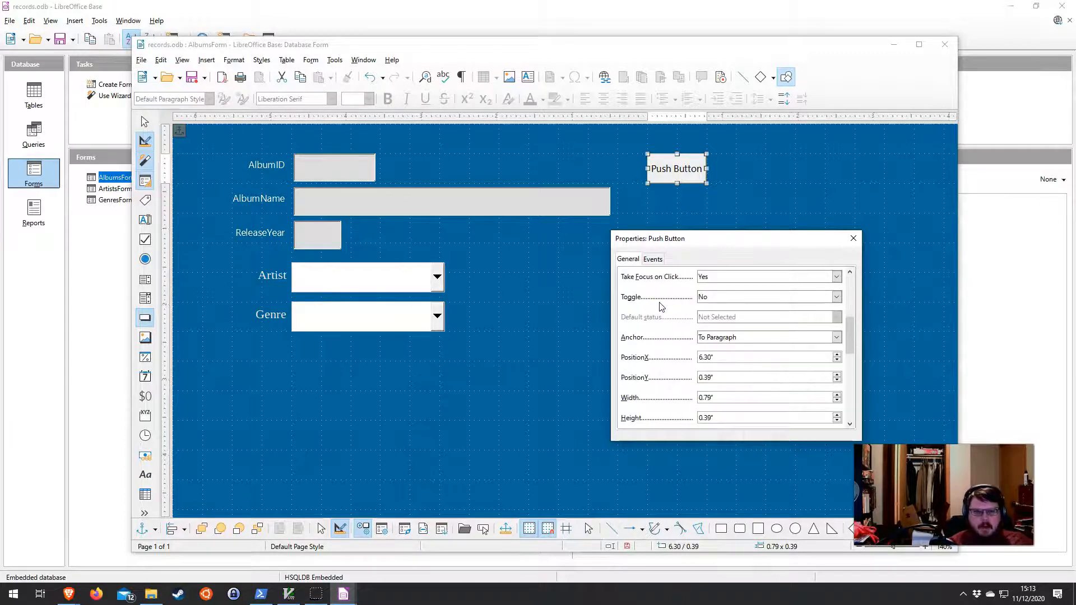
{"action": "scroll", "coordinate": [660, 333], "scroll_direction": "down", "scroll_amount": 5}
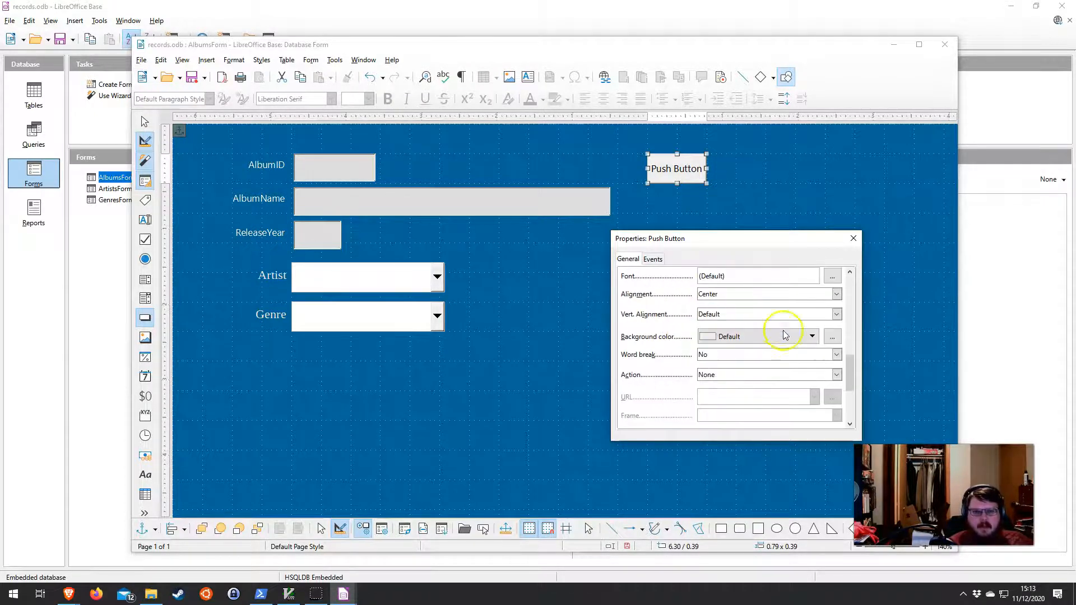
{"action": "scroll", "coordinate": [734, 293], "scroll_direction": "up", "scroll_amount": 1}
{"action": "left_click", "coordinate": [751, 338]}
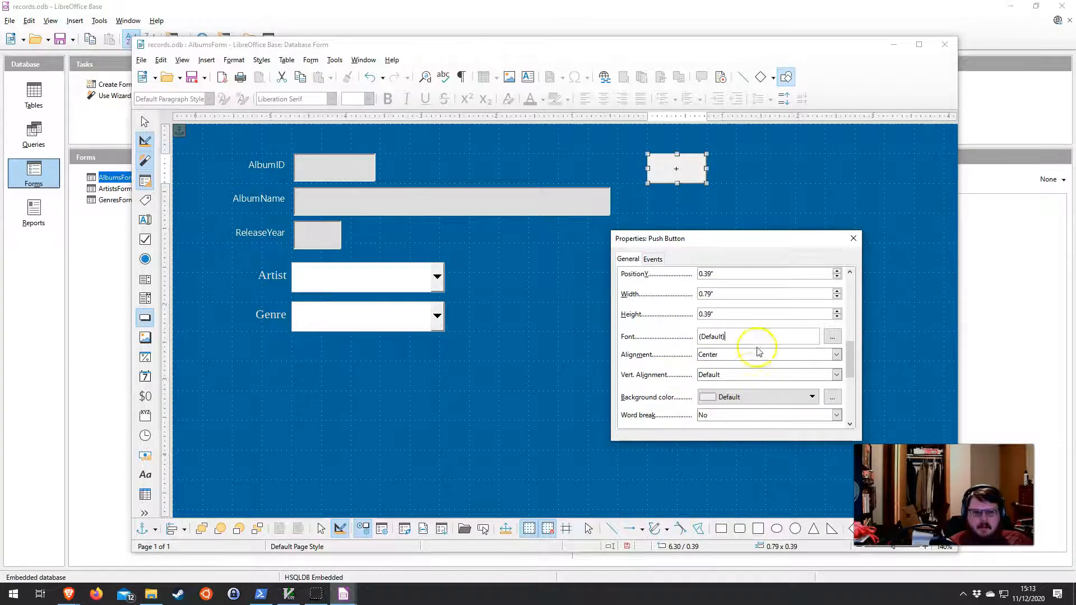
{"action": "left_click", "coordinate": [832, 337]}
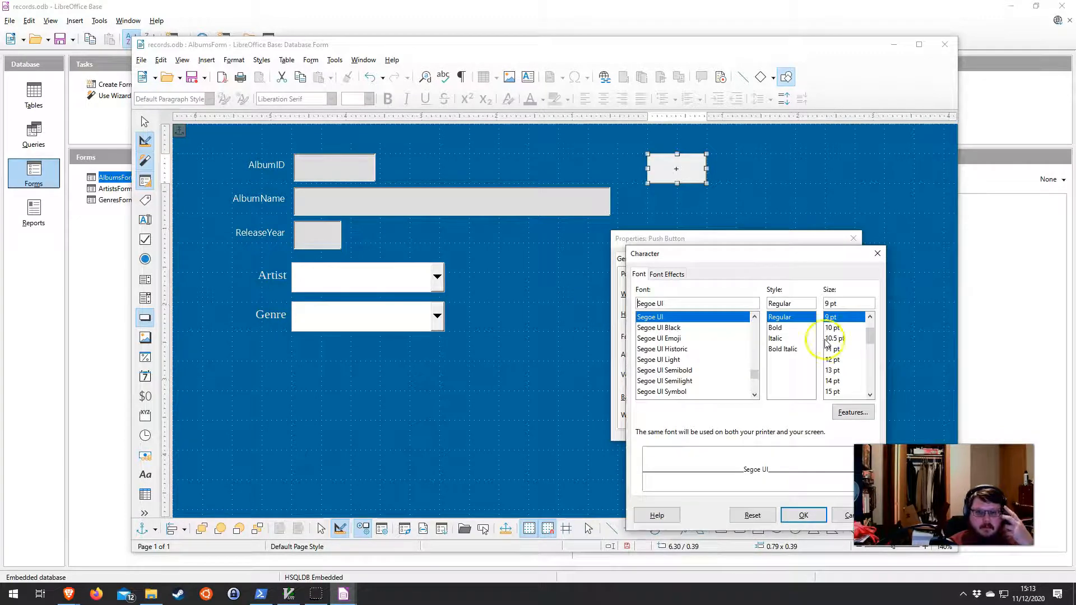
{"action": "left_click", "coordinate": [835, 360]}
{"action": "left_click", "coordinate": [839, 388]}
{"action": "scroll", "coordinate": [839, 387], "scroll_direction": "down", "scroll_amount": 2}
{"action": "left_click", "coordinate": [839, 358]}
{"action": "left_click", "coordinate": [803, 515]}
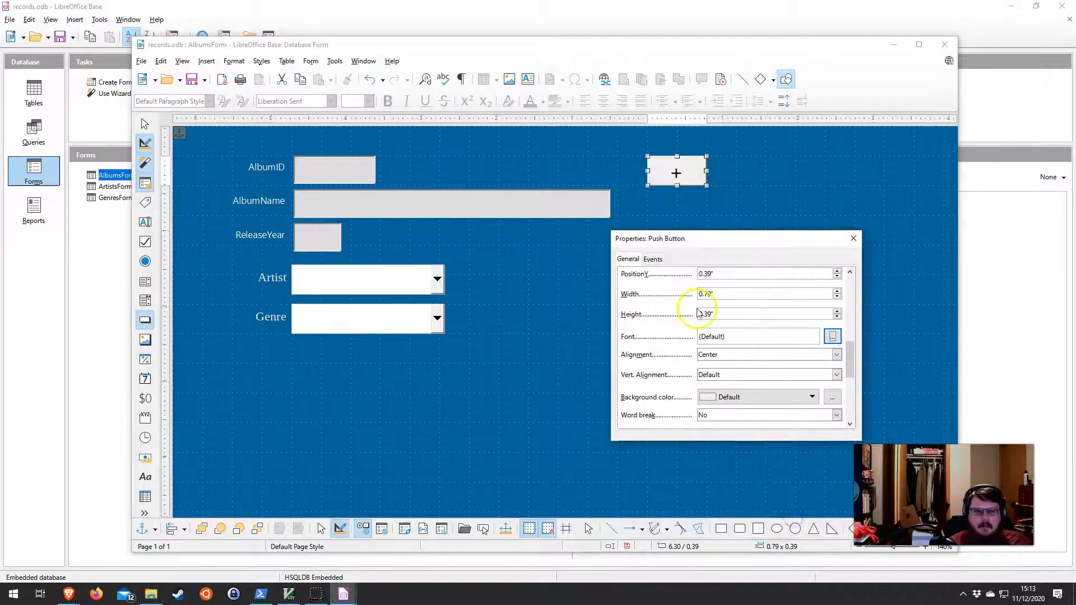
Set the push button's vertical alignment to Middle
{"action": "left_click", "coordinate": [716, 374]}
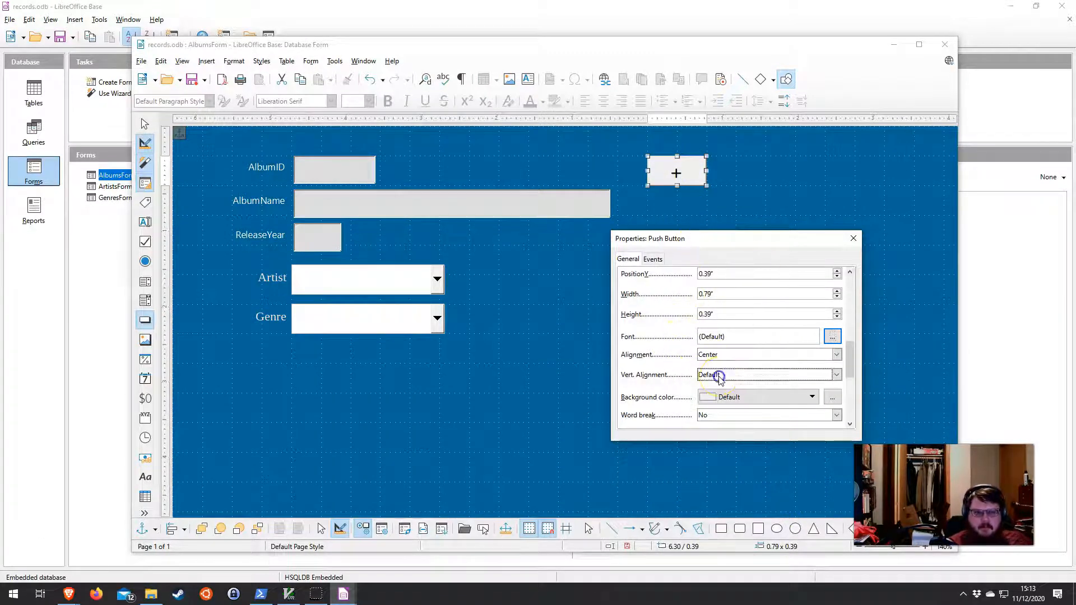
{"action": "left_click", "coordinate": [722, 404]}
{"action": "scroll", "coordinate": [656, 347], "scroll_direction": "down", "scroll_amount": 2}
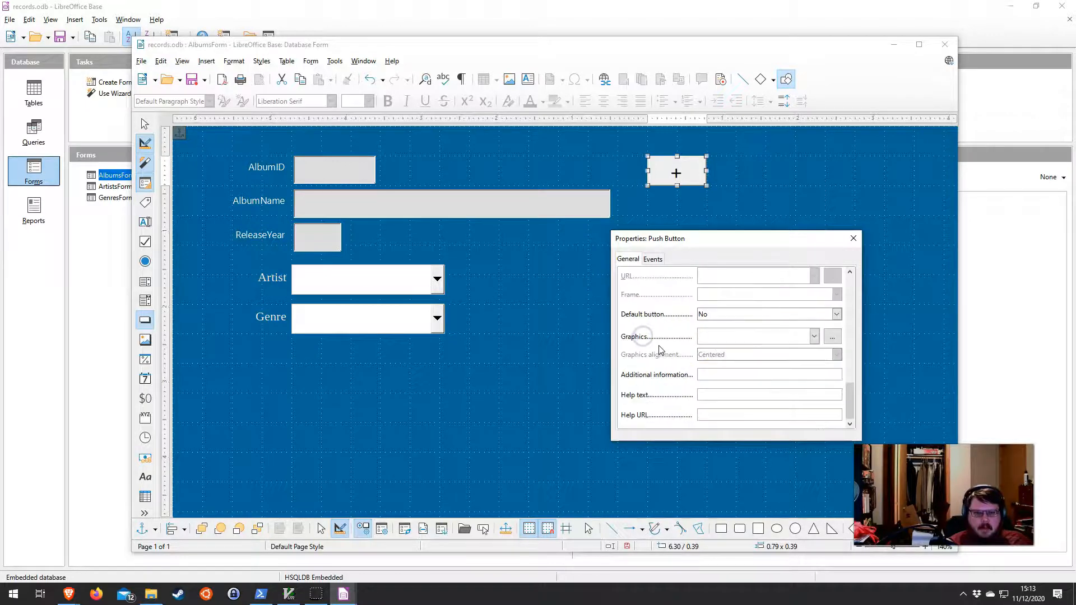
{"action": "scroll", "coordinate": [638, 358], "scroll_direction": "up", "scroll_amount": 2}
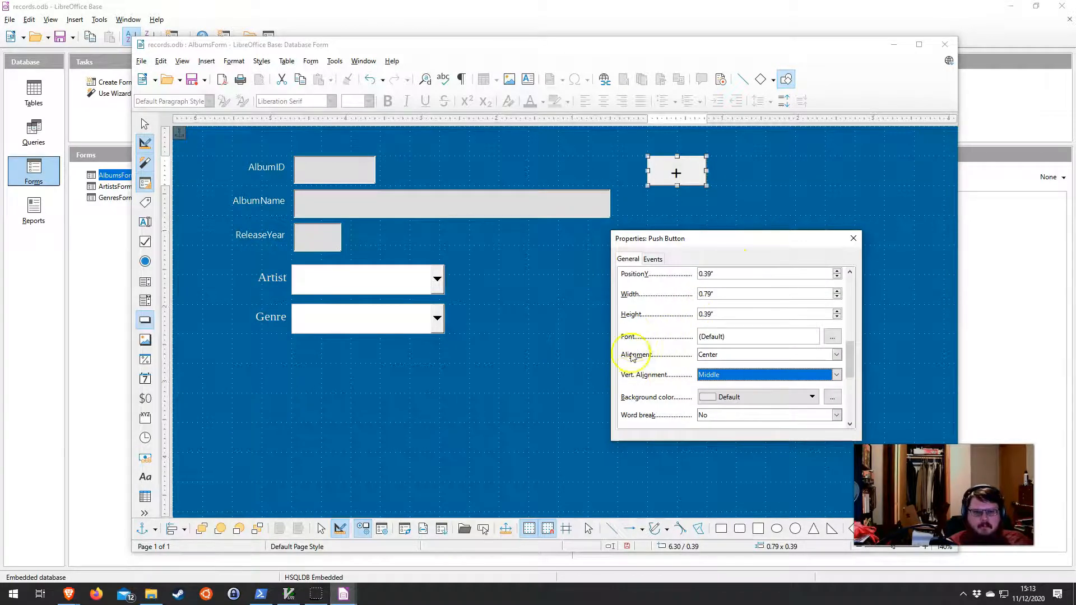
Set the + push button's action to New record and close its properties
{"action": "scroll", "coordinate": [644, 343], "scroll_direction": "up", "scroll_amount": 5}
{"action": "scroll", "coordinate": [643, 343], "scroll_direction": "down", "scroll_amount": 7}
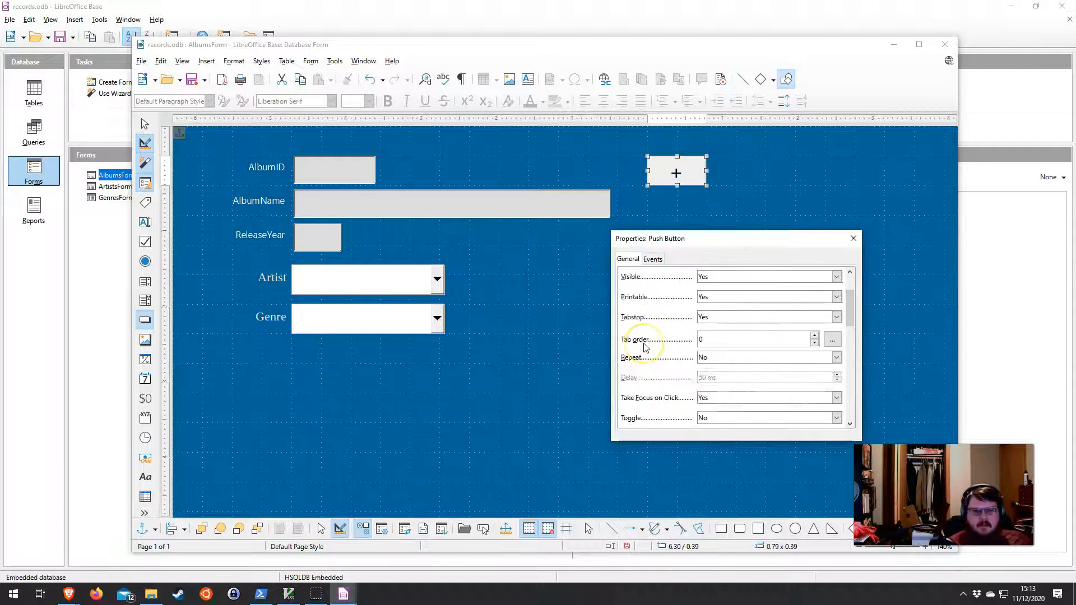
{"action": "scroll", "coordinate": [645, 347], "scroll_direction": "down", "scroll_amount": 4}
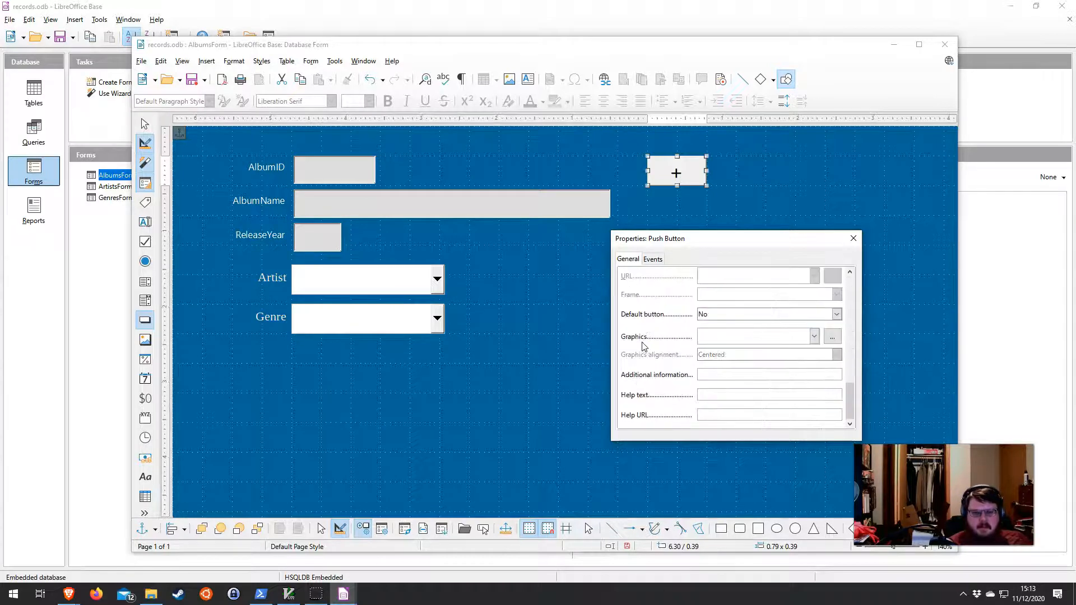
{"action": "scroll", "coordinate": [643, 346], "scroll_direction": "up", "scroll_amount": 10}
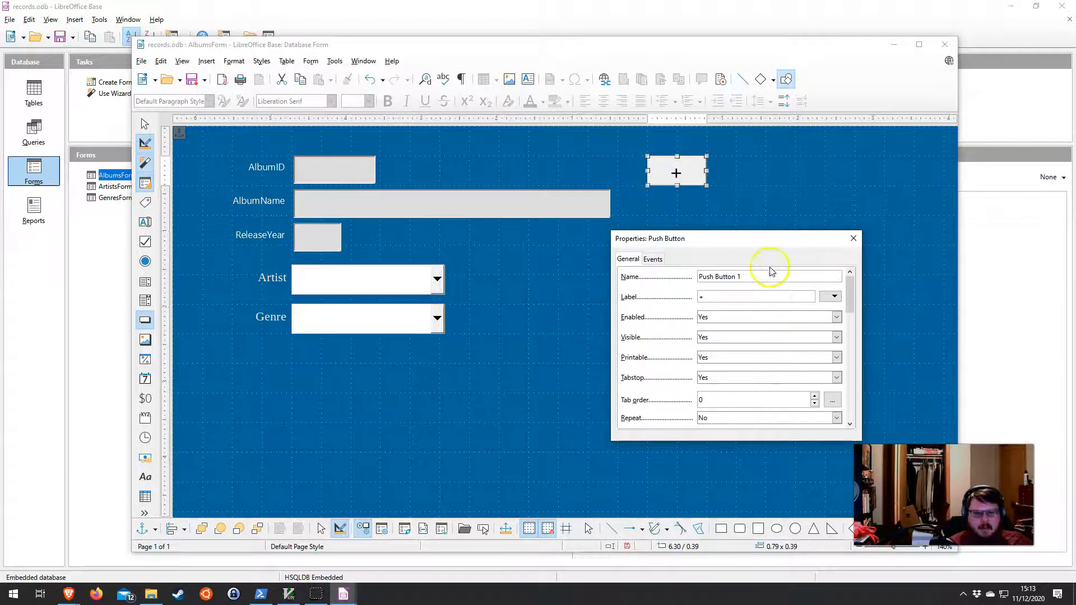
{"action": "left_click_drag", "start_coordinate": [767, 245], "coordinate": [561, 206]}
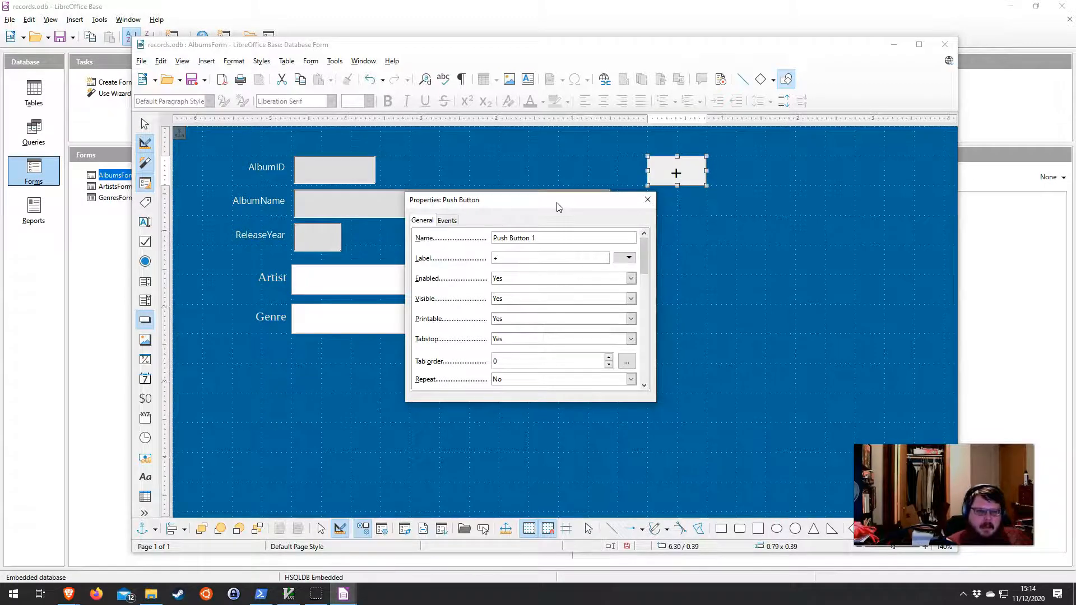
{"action": "scroll", "coordinate": [449, 250], "scroll_direction": "down", "scroll_amount": 10}
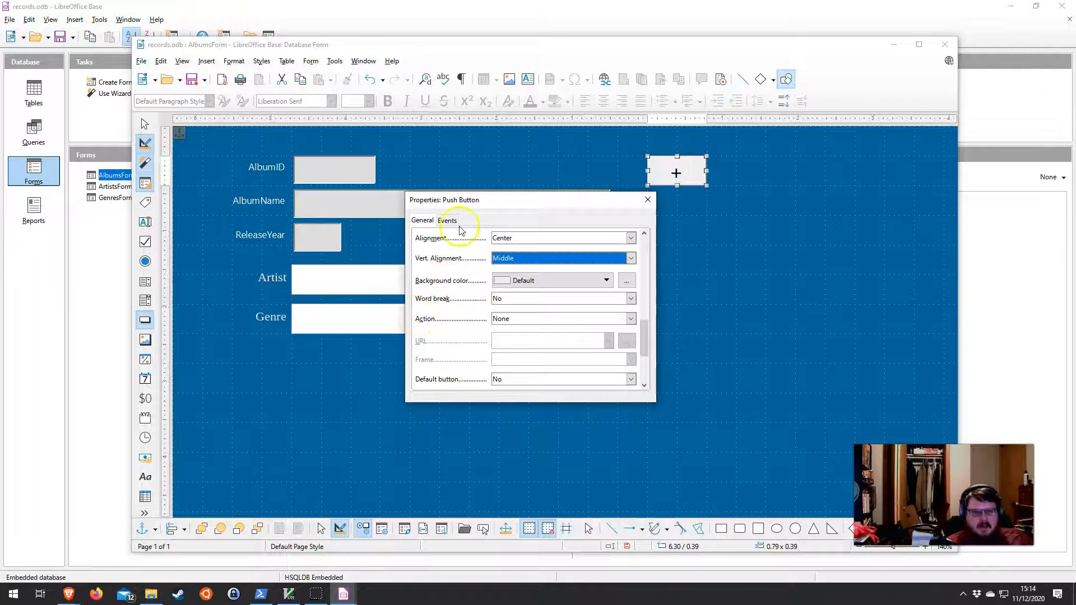
{"action": "left_click_drag", "start_coordinate": [493, 200], "coordinate": [417, 210]}
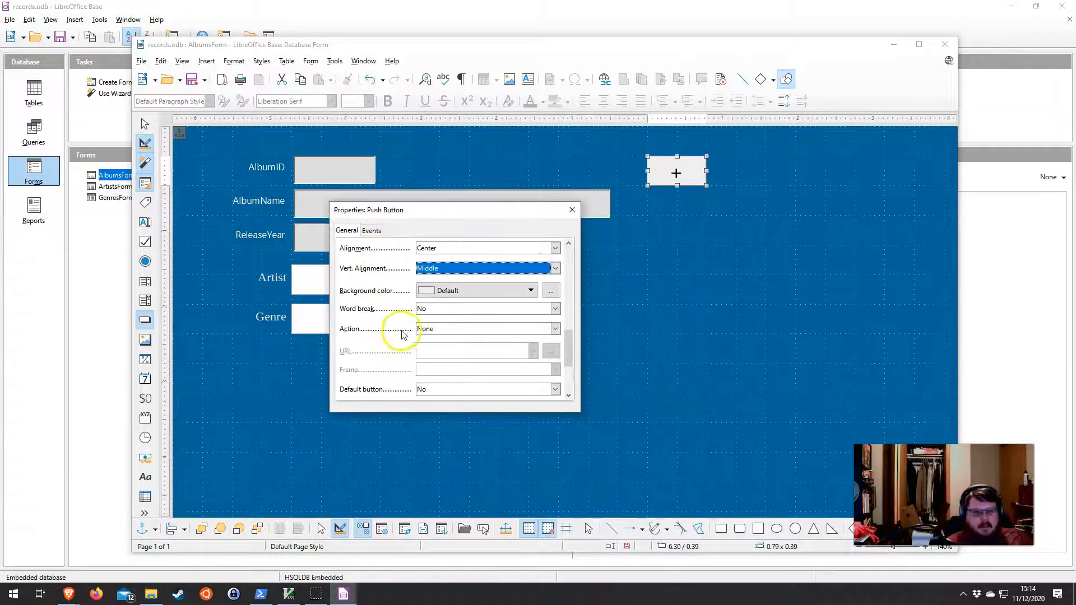
{"action": "left_click", "coordinate": [464, 331]}
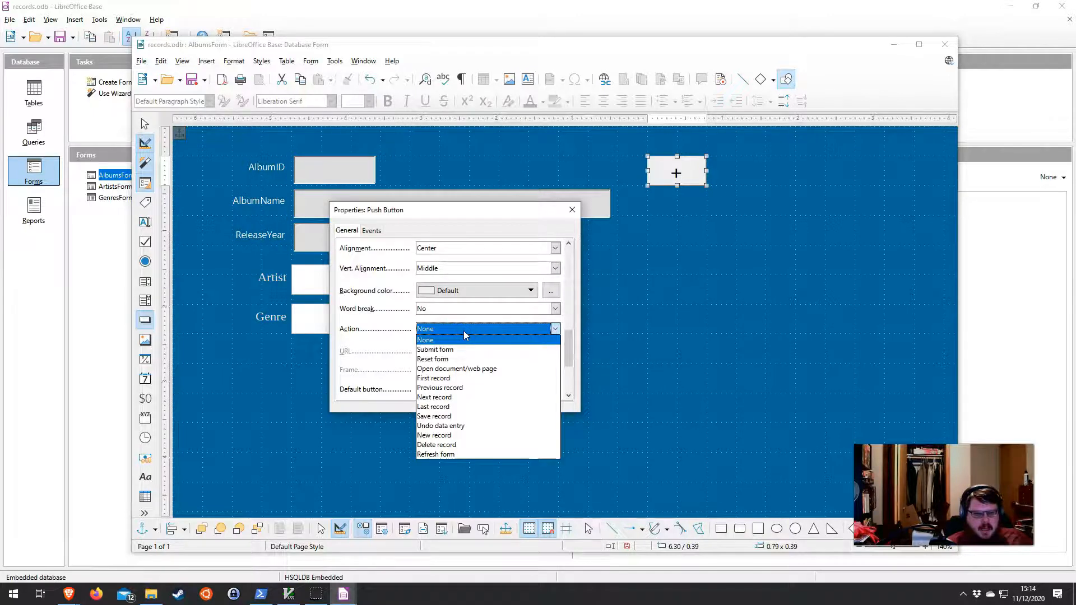
{"action": "left_click", "coordinate": [459, 436]}
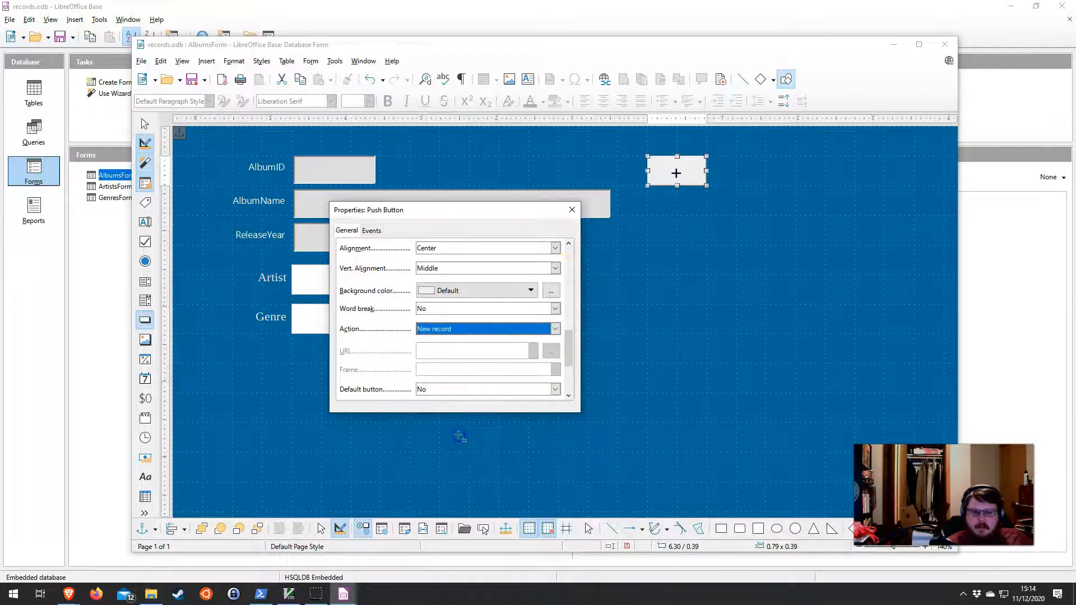
{"action": "left_click", "coordinate": [571, 210]}
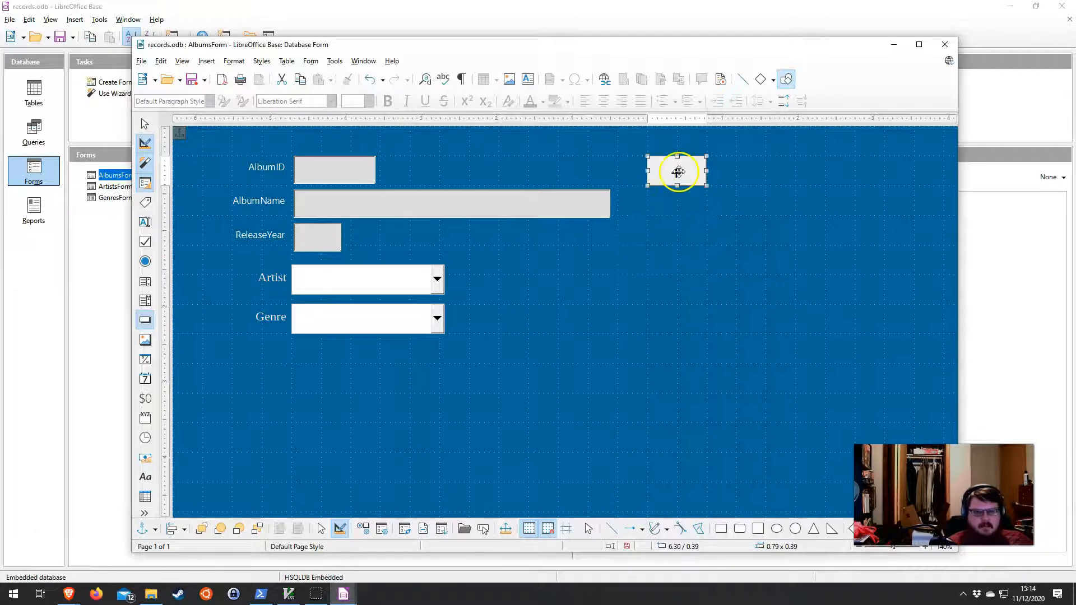
Duplicate the + button and place the copy directly beneath the original, with a small gap between them
{"action": "right_click", "coordinate": [680, 174]}
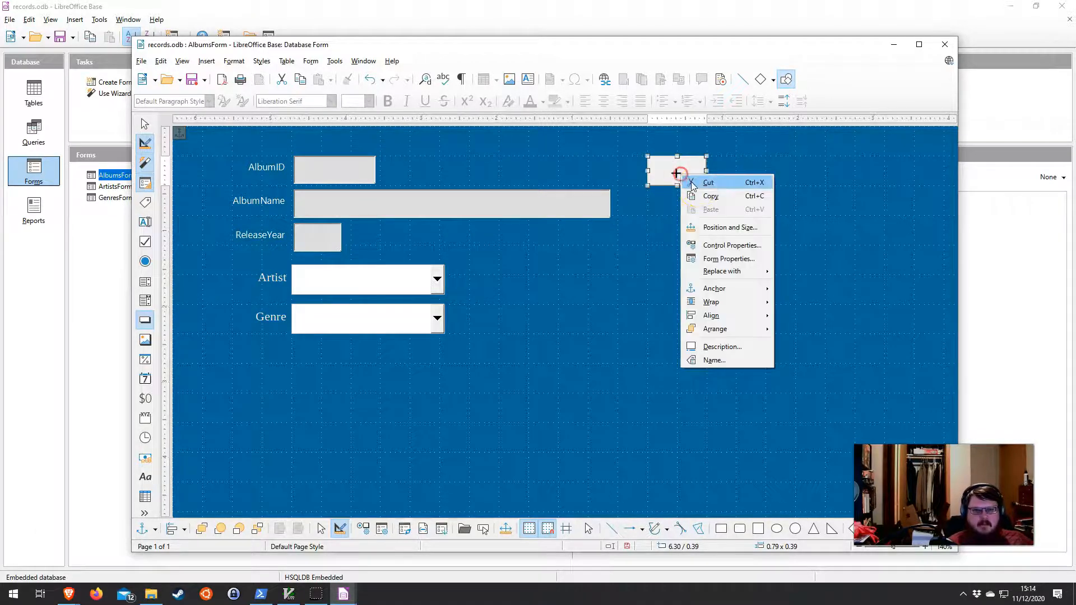
{"action": "left_click", "coordinate": [696, 191]}
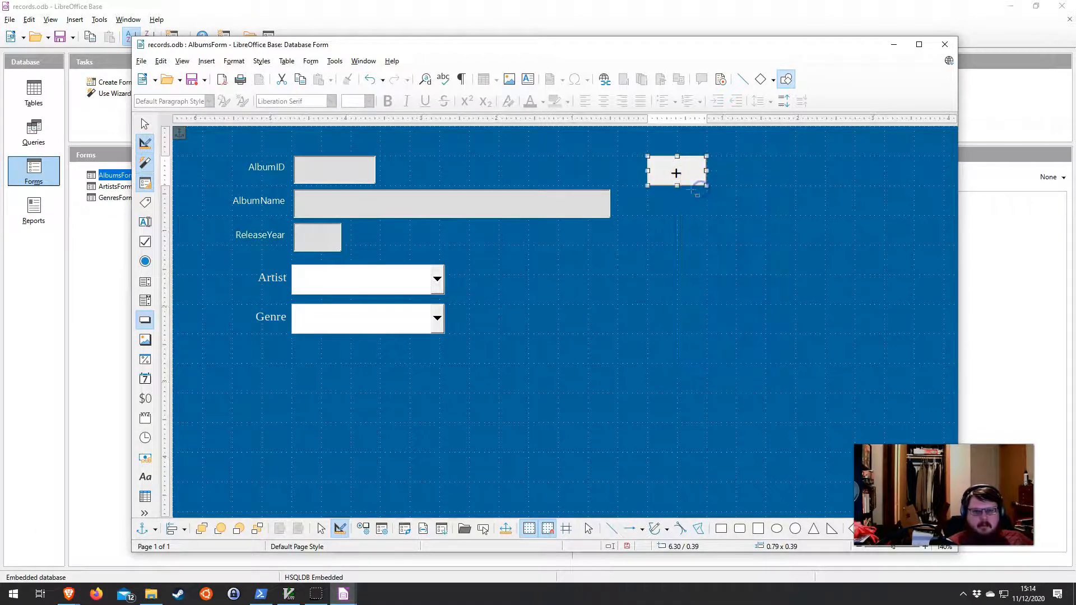
{"action": "right_click", "coordinate": [661, 233]}
{"action": "left_click", "coordinate": [682, 265]}
{"action": "left_click_drag", "start_coordinate": [689, 173], "coordinate": [683, 217]}
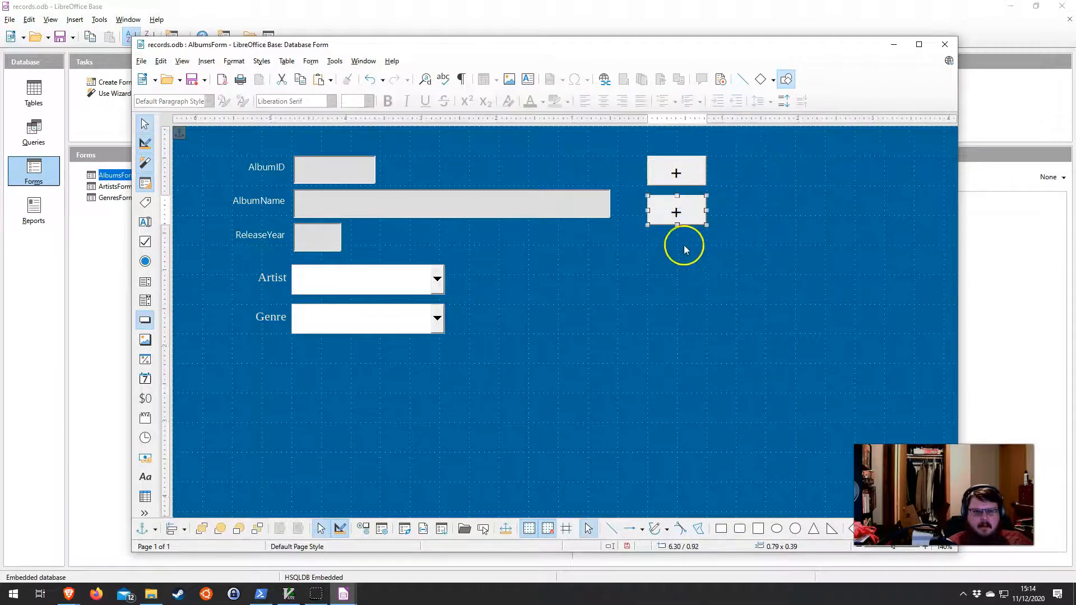
Open the duplicated button's properties and change its label to Submit
{"action": "double_click", "coordinate": [678, 212]}
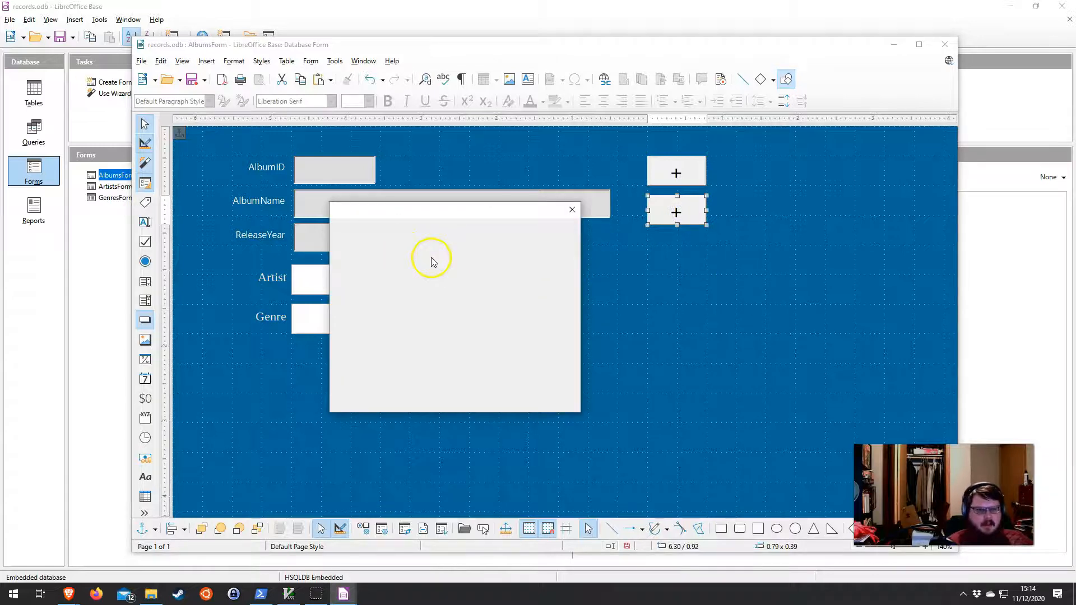
{"action": "left_click_drag", "start_coordinate": [436, 270], "coordinate": [348, 262]}
{"action": "type", "text": "Submit"}
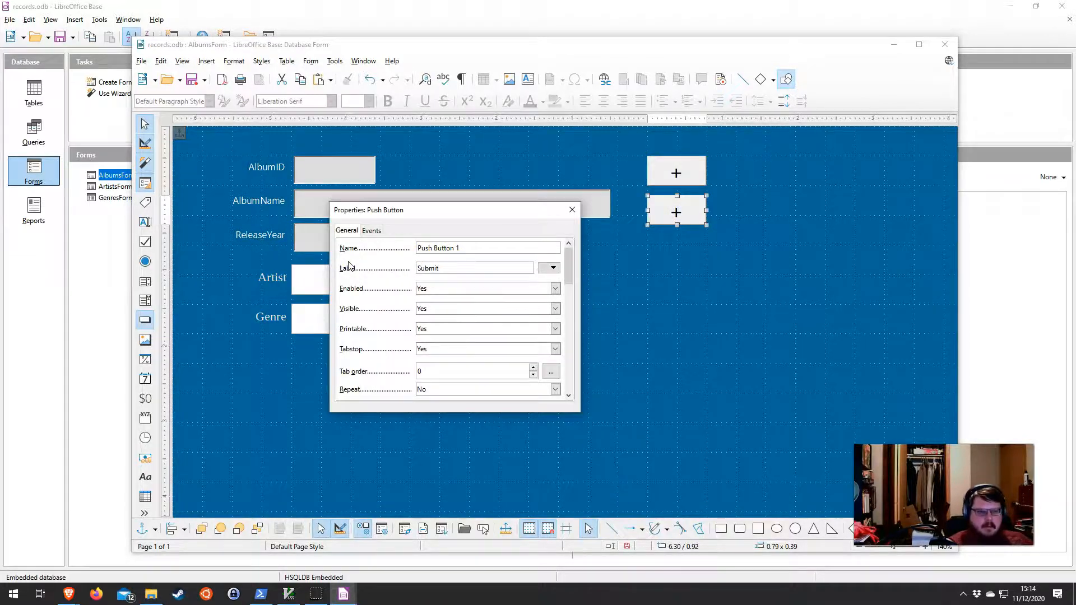
Set the font size of the Submit button's label to 12 pt
{"action": "scroll", "coordinate": [350, 269], "scroll_direction": "down", "scroll_amount": 5}
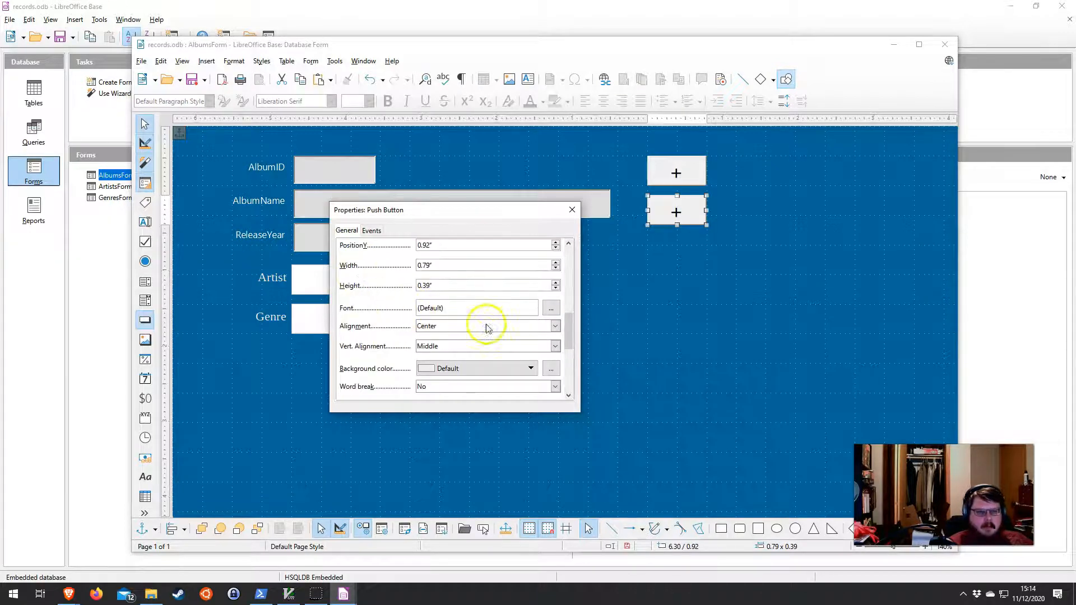
{"action": "left_click", "coordinate": [550, 309]}
{"action": "scroll", "coordinate": [557, 312], "scroll_direction": "up", "scroll_amount": 2}
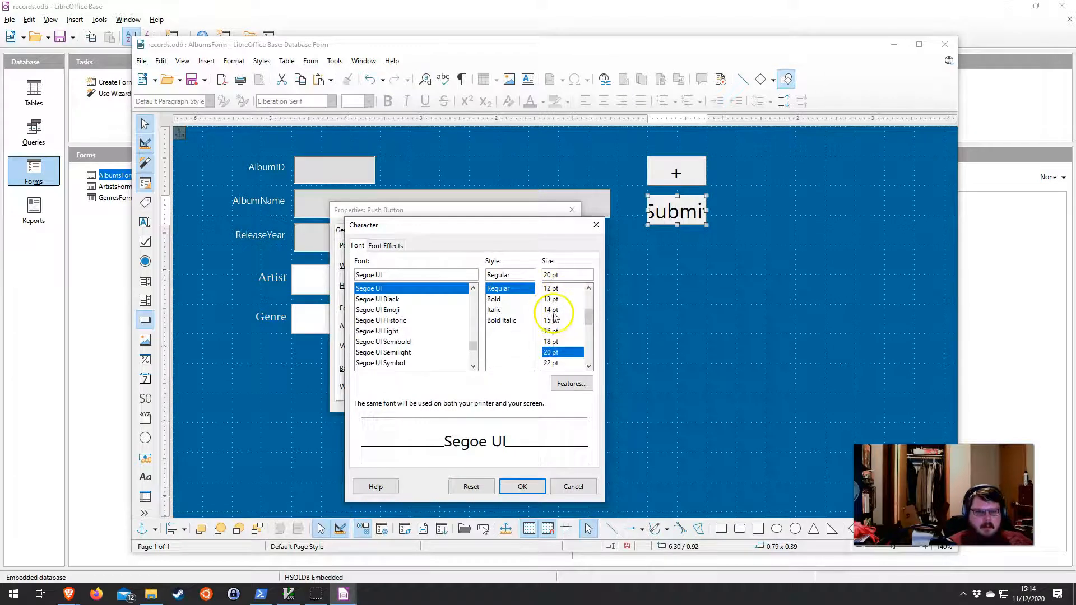
{"action": "left_click", "coordinate": [555, 302]}
{"action": "left_click", "coordinate": [559, 289]}
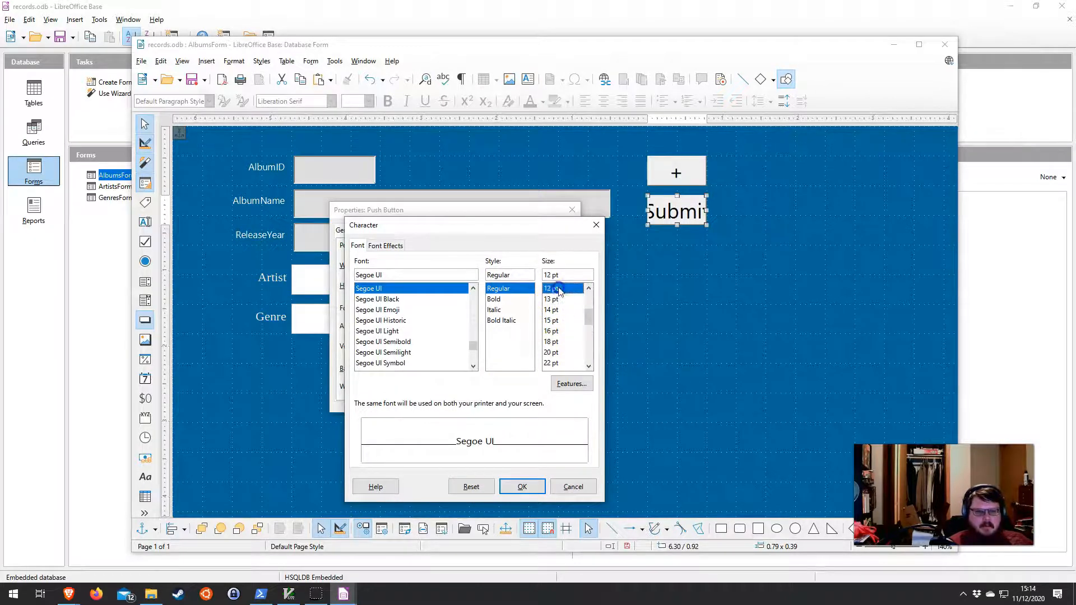
{"action": "left_click", "coordinate": [516, 482]}
Set the Submit button's action to Submit form and close its properties
{"action": "scroll", "coordinate": [376, 335], "scroll_direction": "down", "scroll_amount": 5}
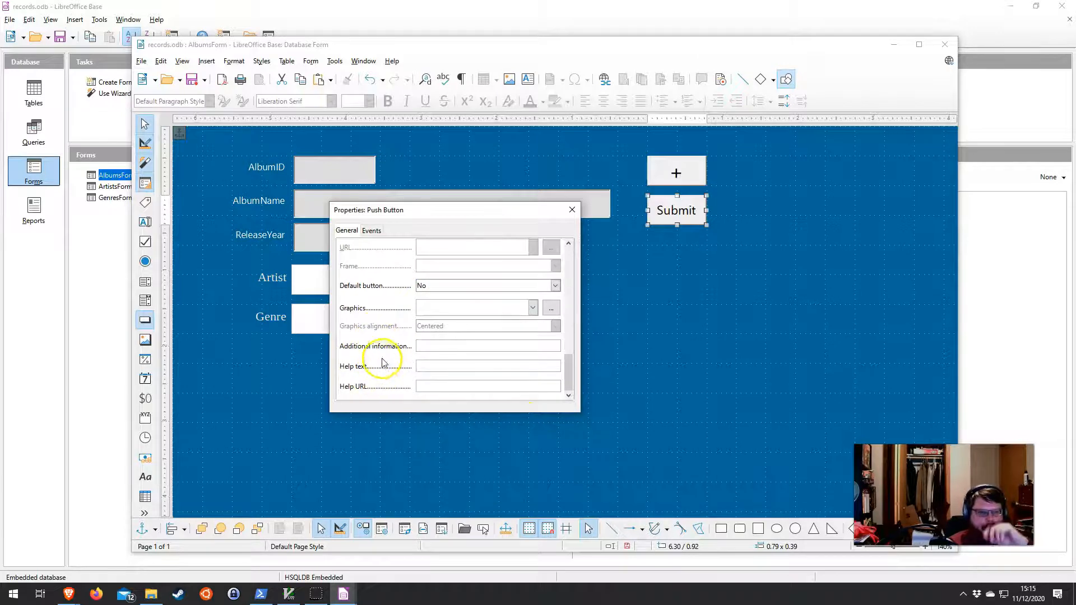
{"action": "scroll", "coordinate": [381, 314], "scroll_direction": "up", "scroll_amount": 3}
{"action": "left_click", "coordinate": [446, 288]}
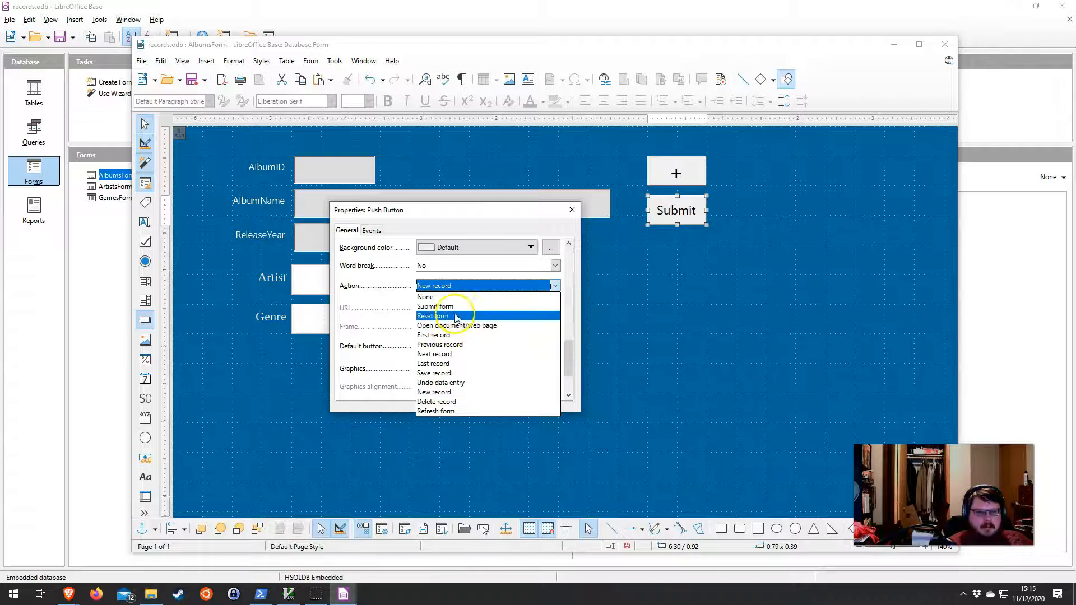
{"action": "left_click", "coordinate": [455, 308]}
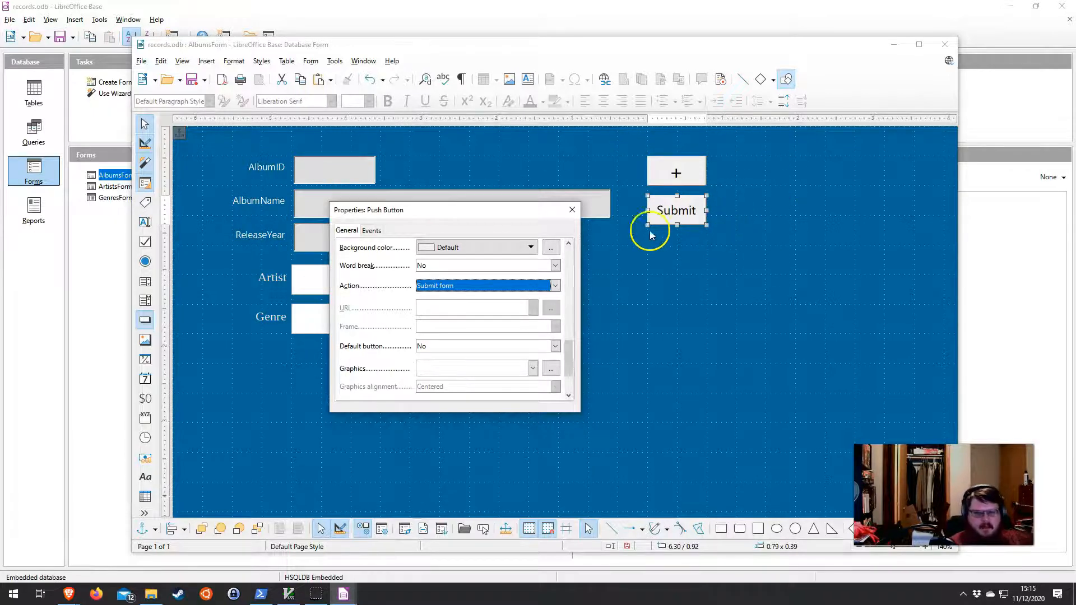
{"action": "left_click", "coordinate": [572, 209]}
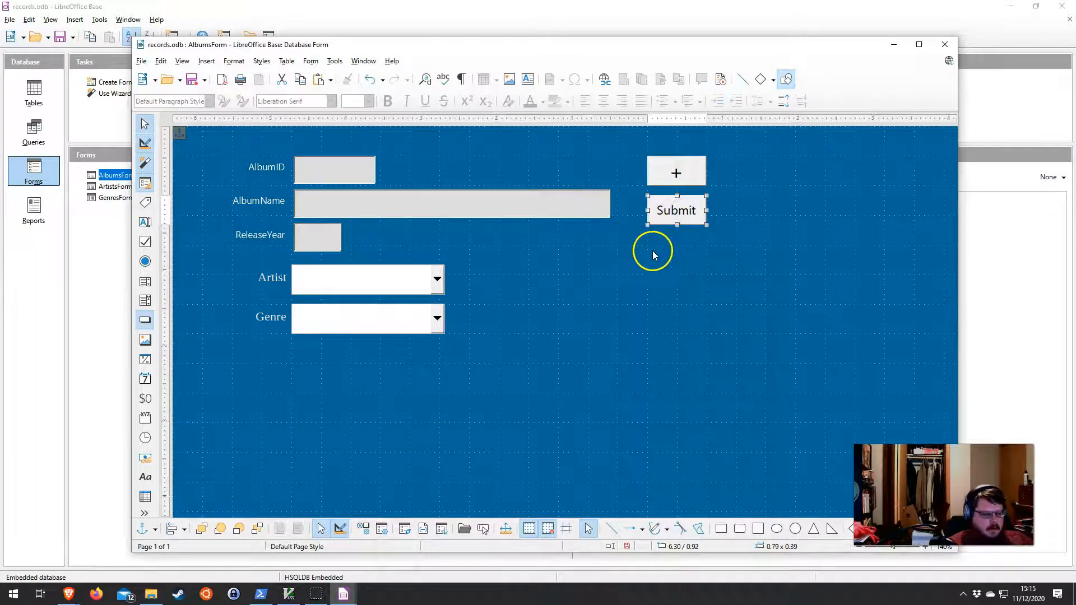
Duplicate the Submit button and place the copy below the Genre list box, lined up with the list box's left edge
{"action": "left_click_drag", "start_coordinate": [678, 215], "coordinate": [654, 270]}
{"action": "key", "text": "ctrl+z"}
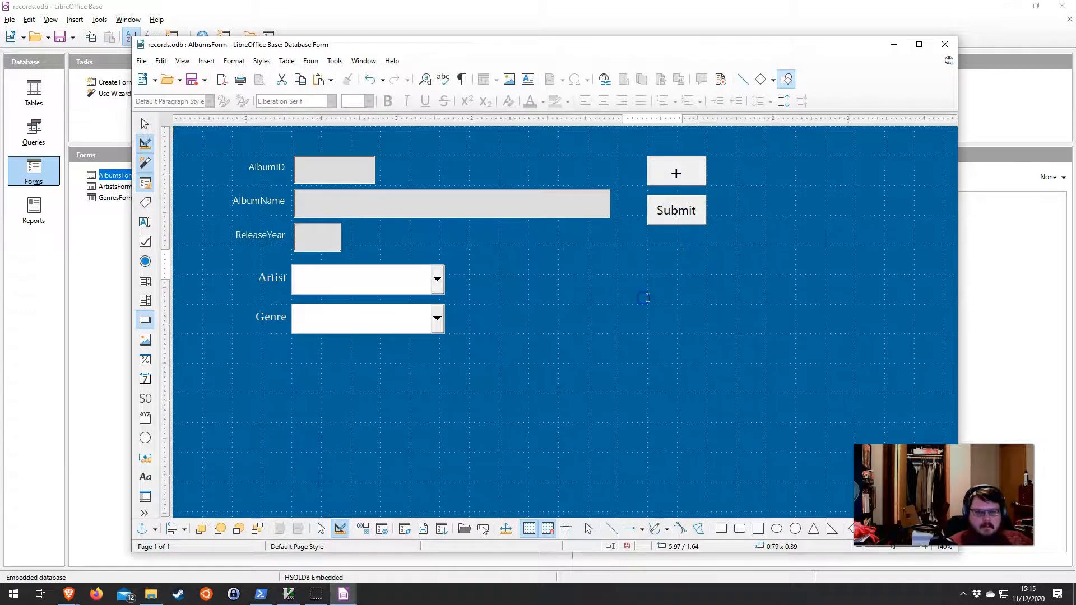
{"action": "right_click", "coordinate": [647, 298]}
{"action": "left_click", "coordinate": [669, 335]}
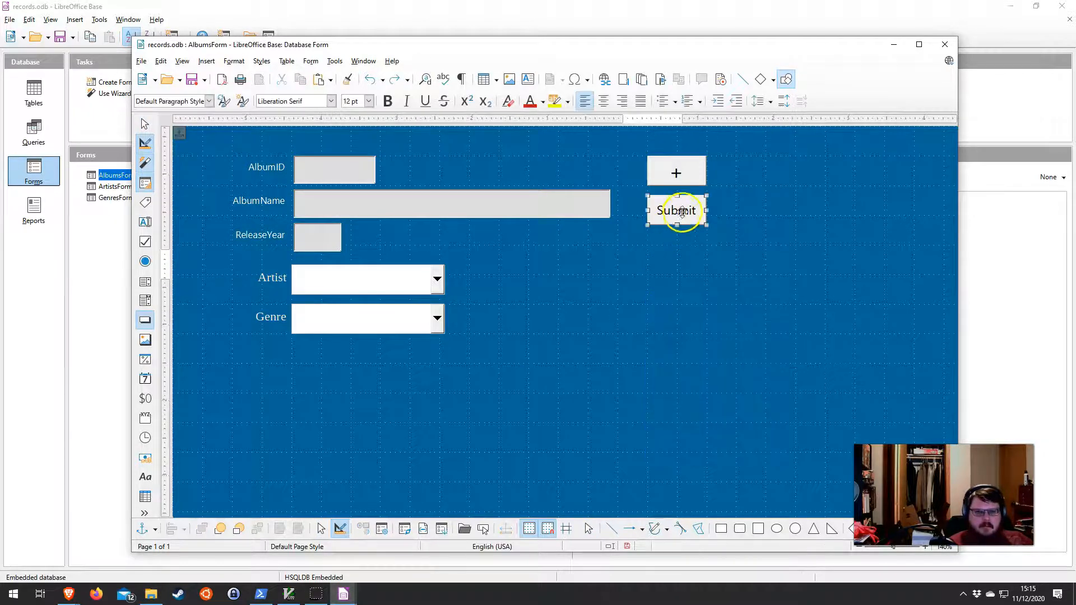
{"action": "left_click_drag", "start_coordinate": [681, 212], "coordinate": [473, 390]}
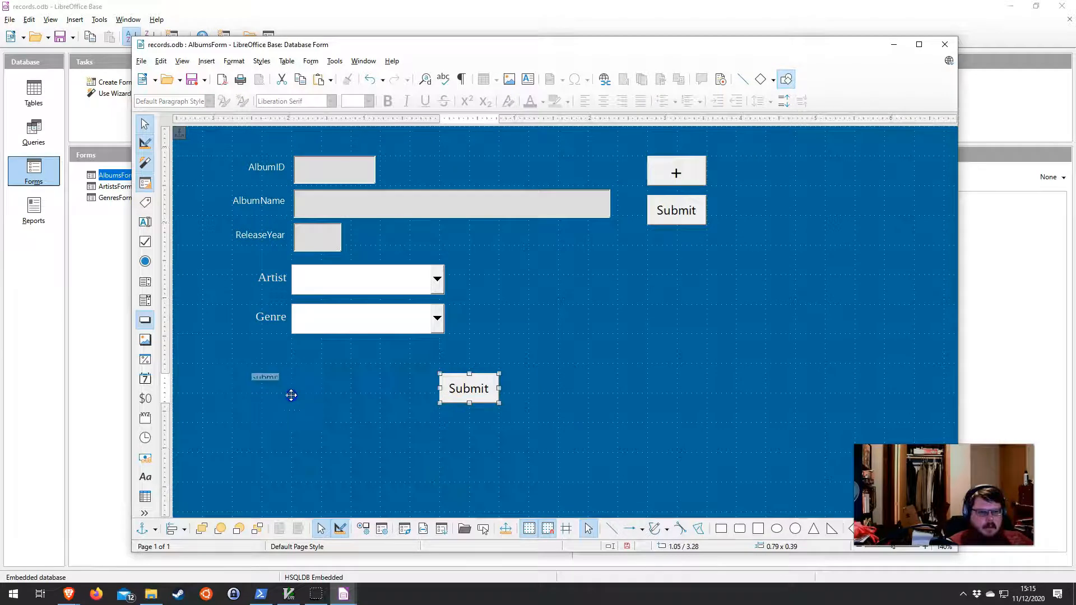
{"action": "left_click_drag", "start_coordinate": [293, 393], "coordinate": [325, 390]}
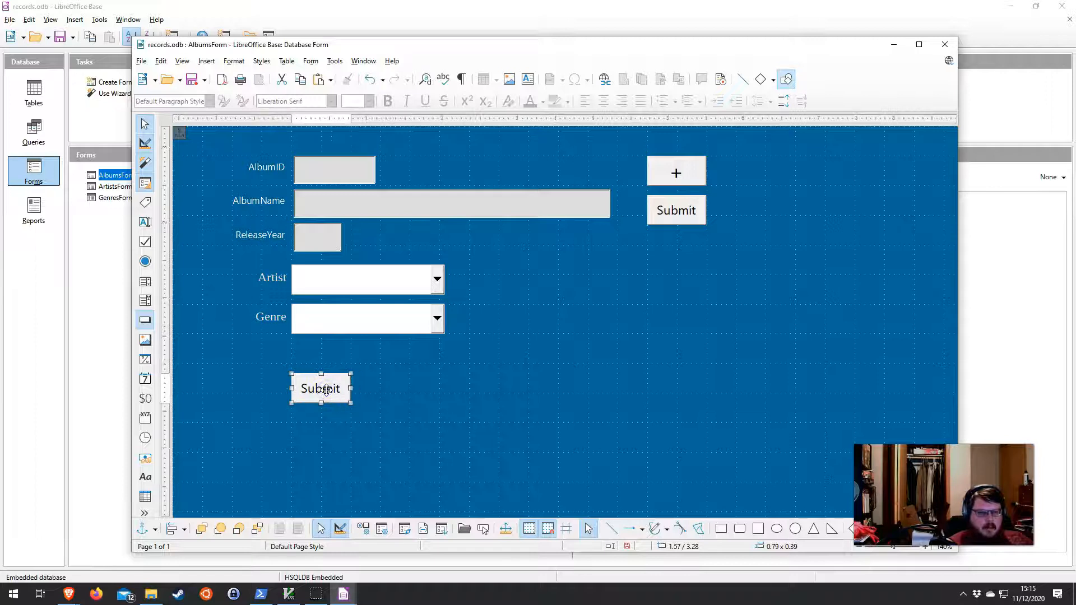
Change the label of the button below the Genre list box to <- and set its action to Previous record
{"action": "double_click", "coordinate": [326, 390]}
{"action": "left_click_drag", "start_coordinate": [457, 266], "coordinate": [385, 266]}
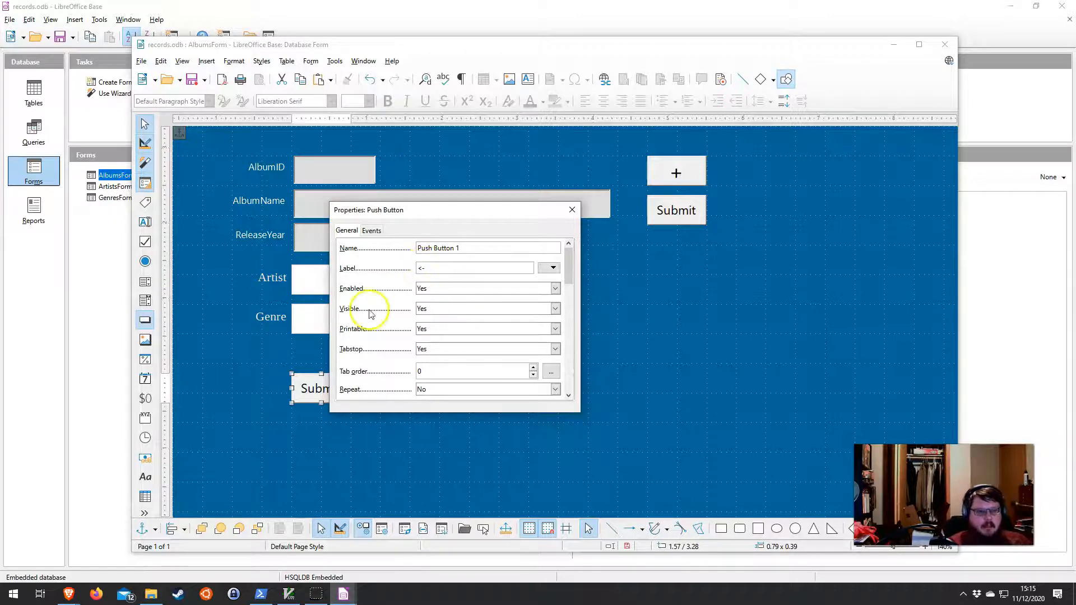
{"action": "scroll", "coordinate": [374, 317], "scroll_direction": "down", "scroll_amount": 5}
{"action": "scroll", "coordinate": [374, 321], "scroll_direction": "down", "scroll_amount": 5}
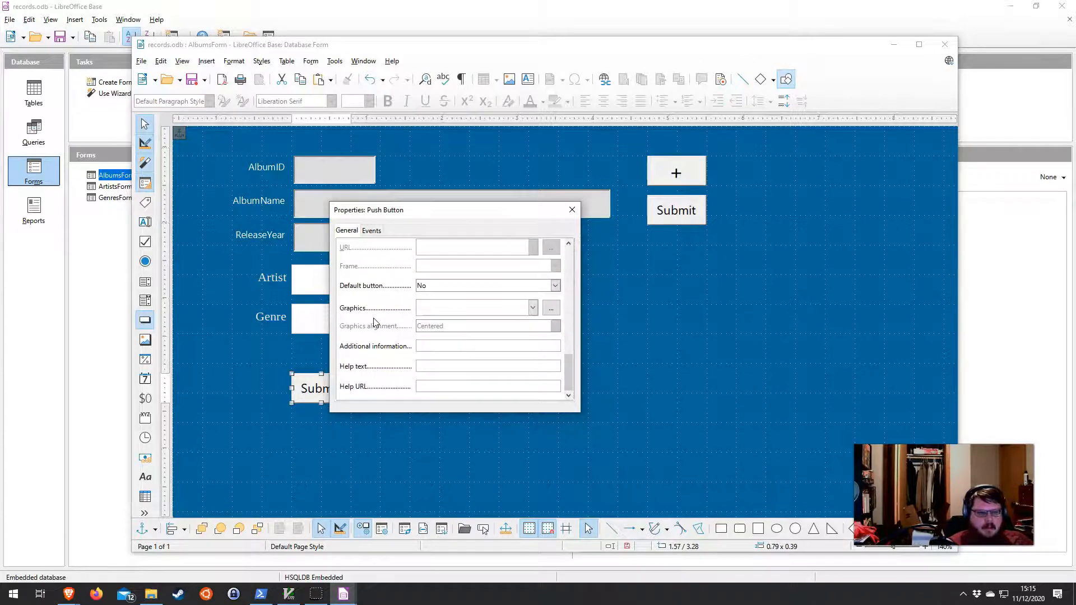
{"action": "scroll", "coordinate": [374, 322], "scroll_direction": "up", "scroll_amount": 3}
{"action": "left_click", "coordinate": [437, 286]}
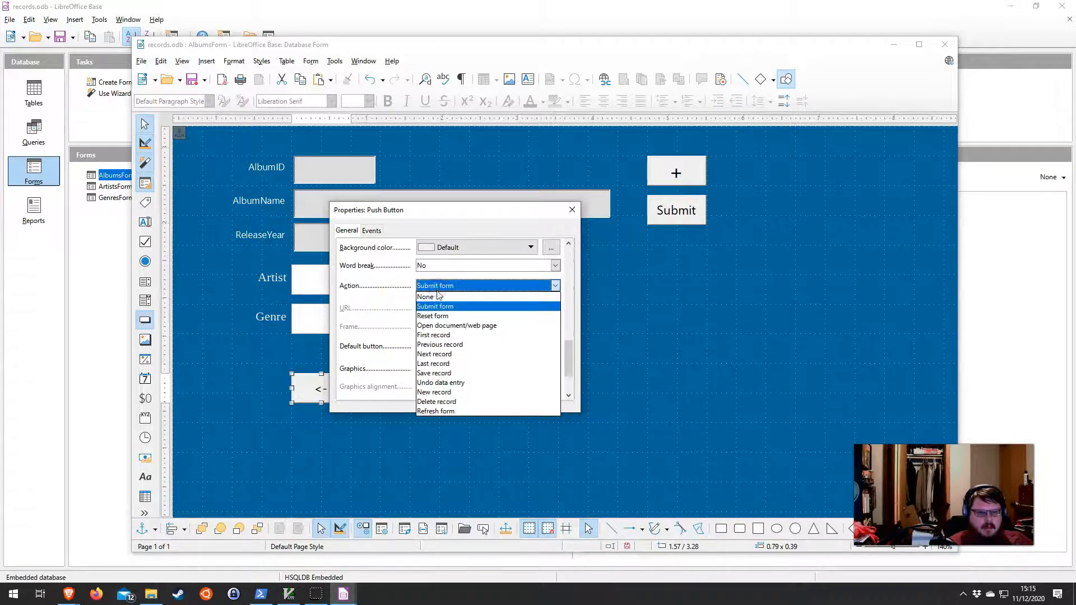
{"action": "left_click", "coordinate": [439, 344]}
{"action": "left_click", "coordinate": [572, 210]}
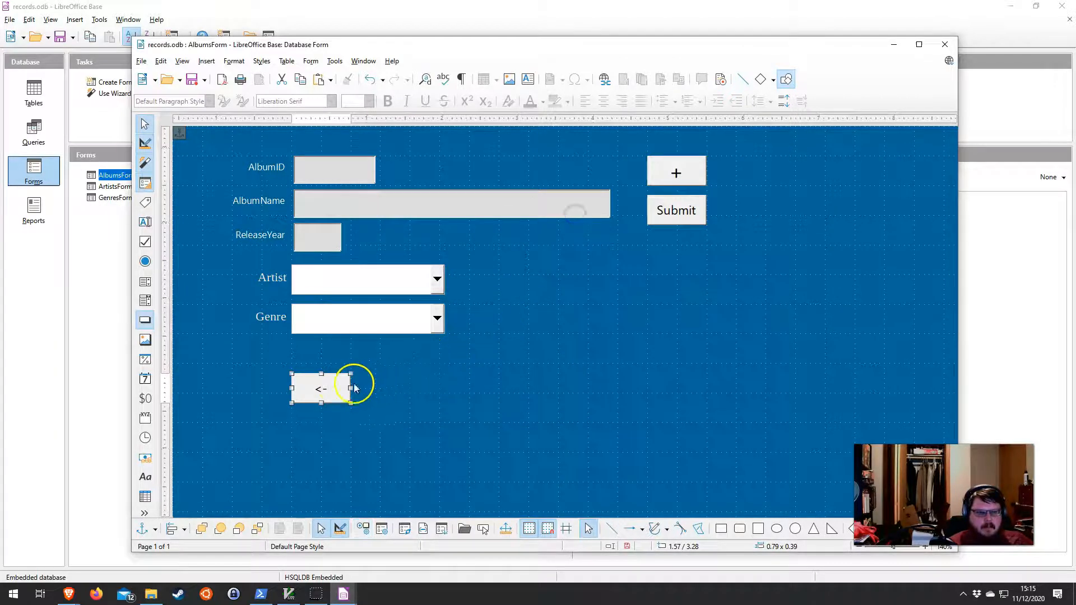
Duplicate the <- button and place the copy directly against its right edge
{"action": "right_click", "coordinate": [376, 388]}
{"action": "left_click", "coordinate": [398, 425]}
{"action": "left_click_drag", "start_coordinate": [324, 392], "coordinate": [381, 393]}
Change the copied navigation button's label to -> and set its action to Next record
{"action": "double_click", "coordinate": [391, 392]}
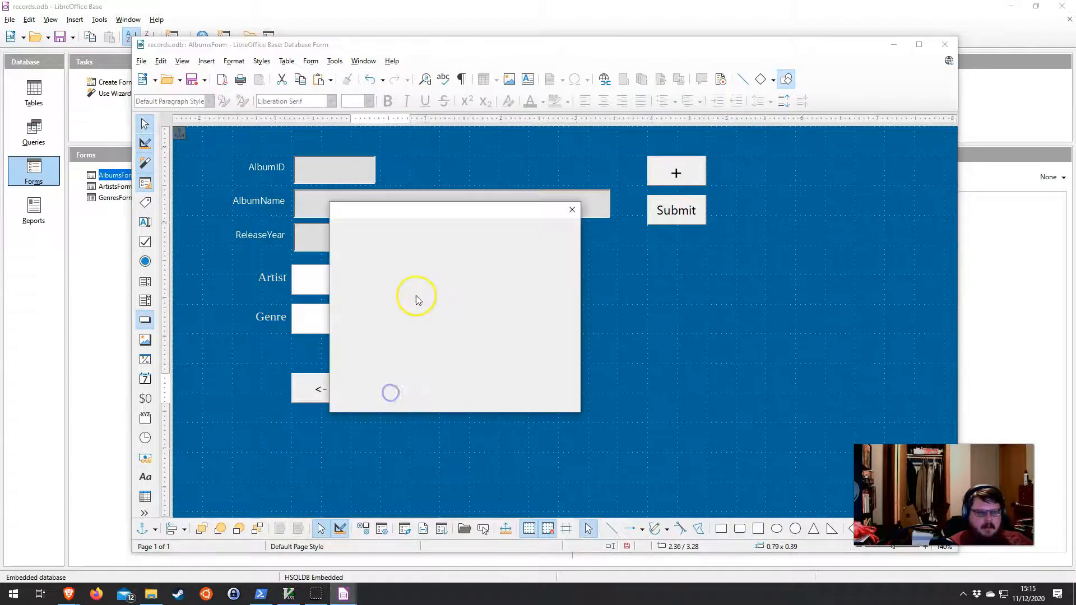
{"action": "left_click", "coordinate": [397, 268]}
{"action": "type", "text": "->"}
{"action": "scroll", "coordinate": [398, 270], "scroll_direction": "down", "scroll_amount": 10}
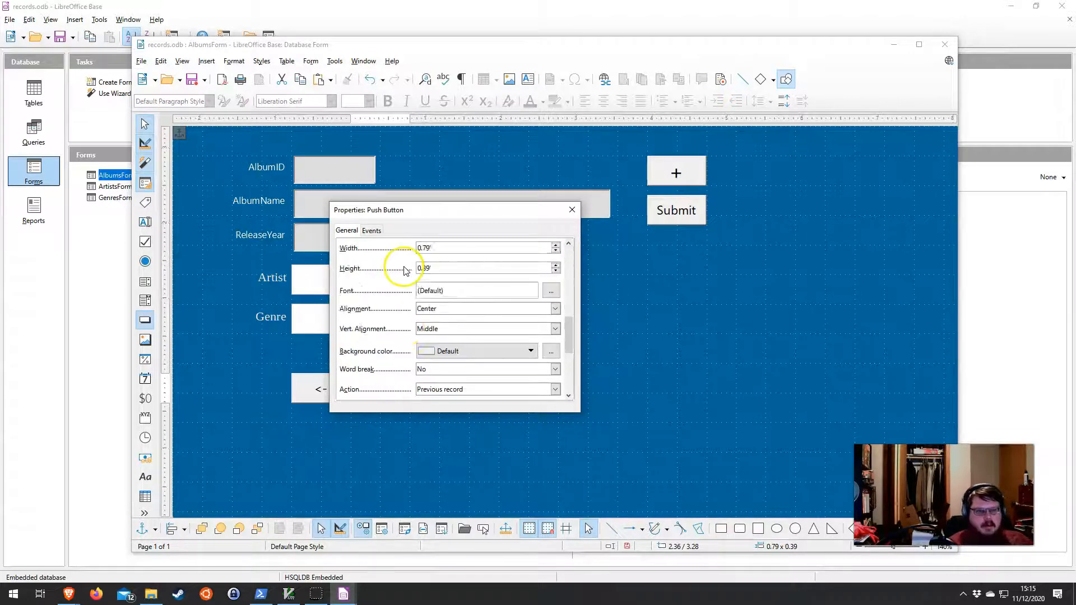
{"action": "scroll", "coordinate": [395, 276], "scroll_direction": "up", "scroll_amount": 1}
{"action": "left_click", "coordinate": [442, 287]}
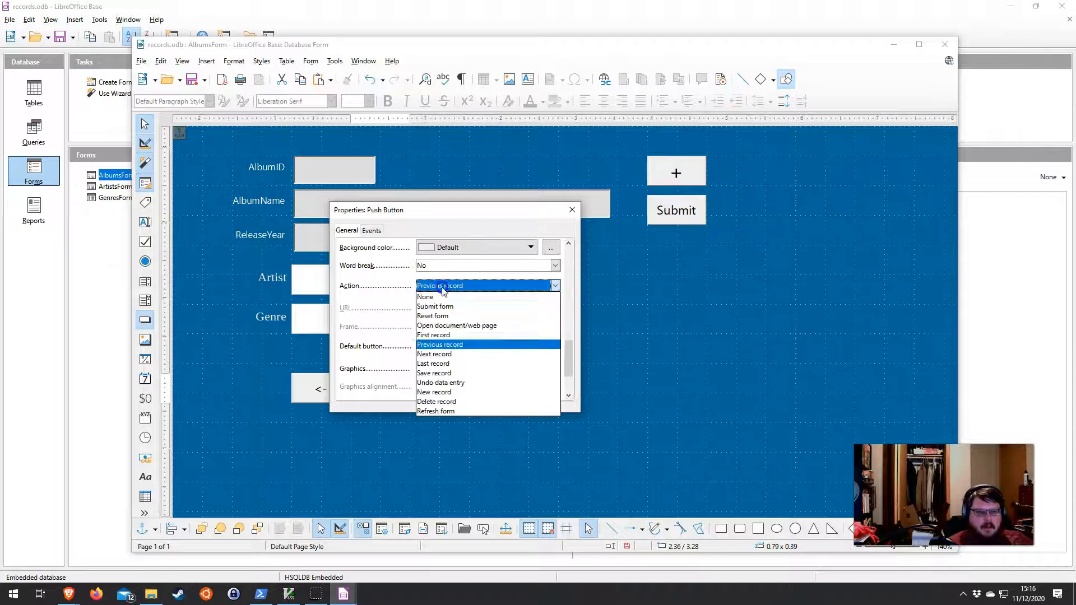
{"action": "left_click", "coordinate": [443, 355]}
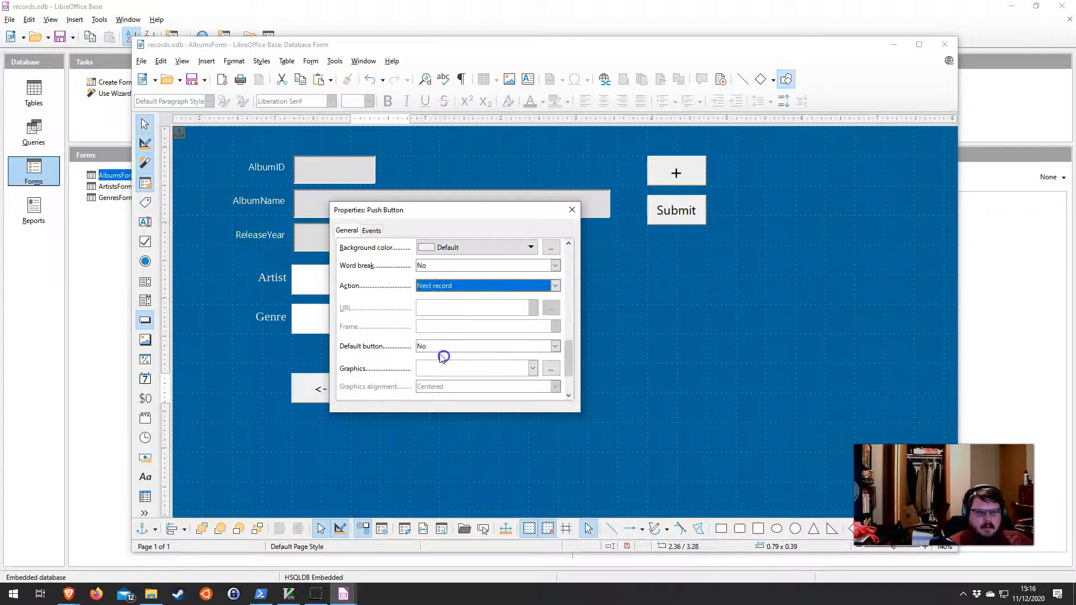
{"action": "left_click", "coordinate": [571, 210]}
Duplicate the + button and place the copy well below the Submit button, roughly level with the navigation buttons
{"action": "left_click", "coordinate": [691, 163]}
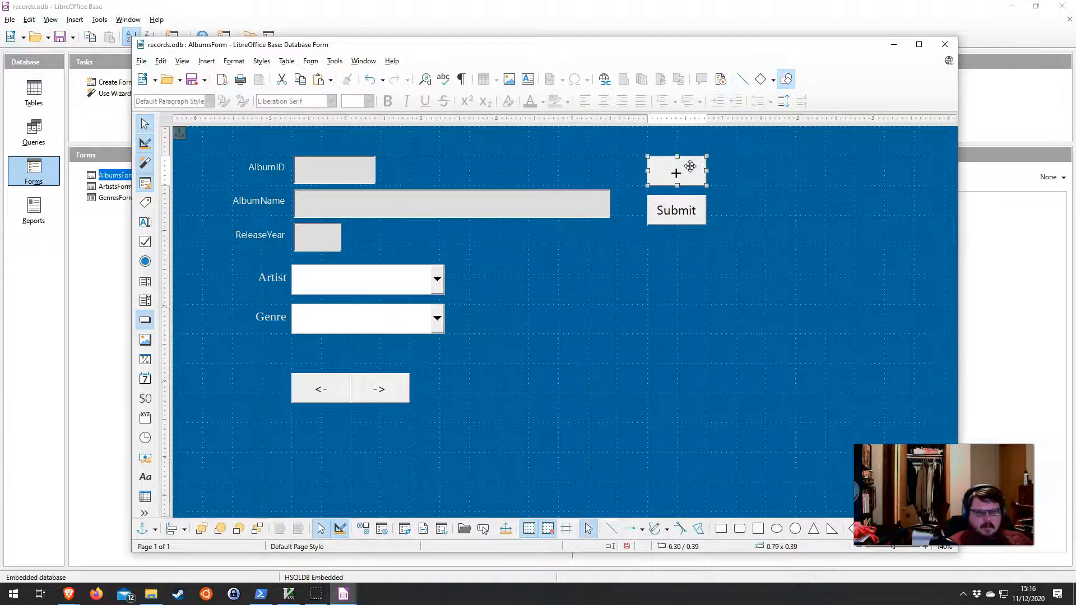
{"action": "right_click", "coordinate": [690, 165]}
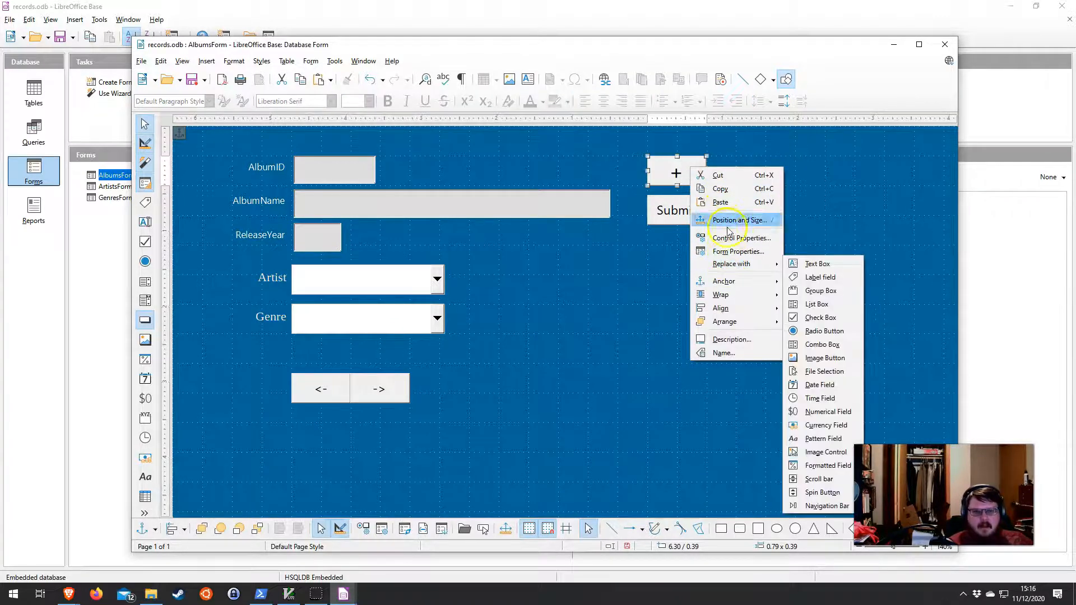
{"action": "left_click", "coordinate": [724, 189]}
{"action": "right_click", "coordinate": [670, 288]}
{"action": "left_click", "coordinate": [700, 323]}
{"action": "left_click_drag", "start_coordinate": [677, 171], "coordinate": [684, 391]}
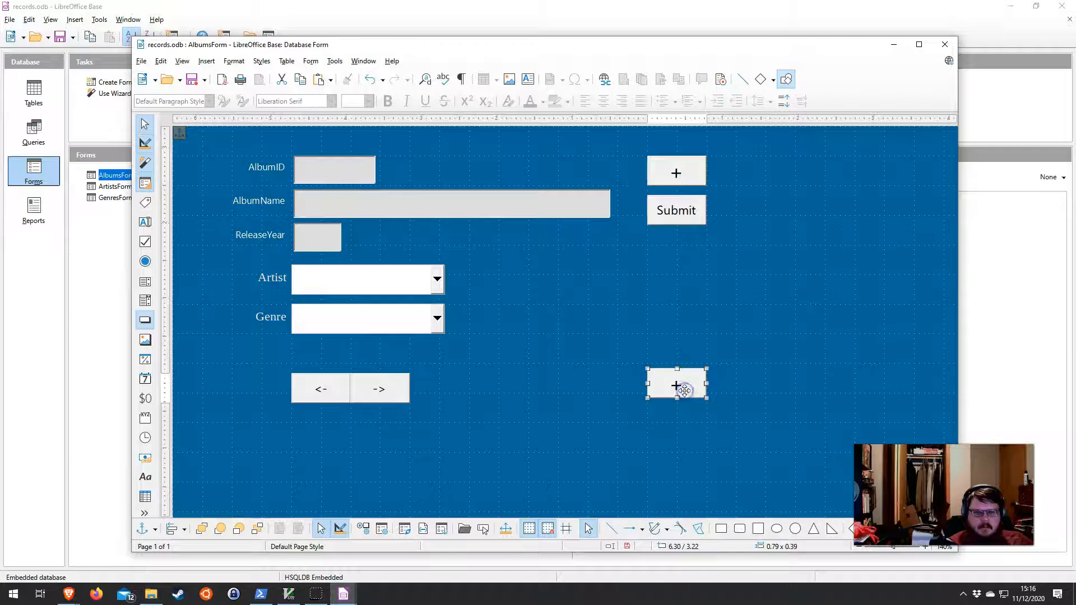
{"action": "left_click", "coordinate": [692, 435]}
Change the label of the copied + button to X and set its action to Delete record
{"action": "double_click", "coordinate": [685, 390]}
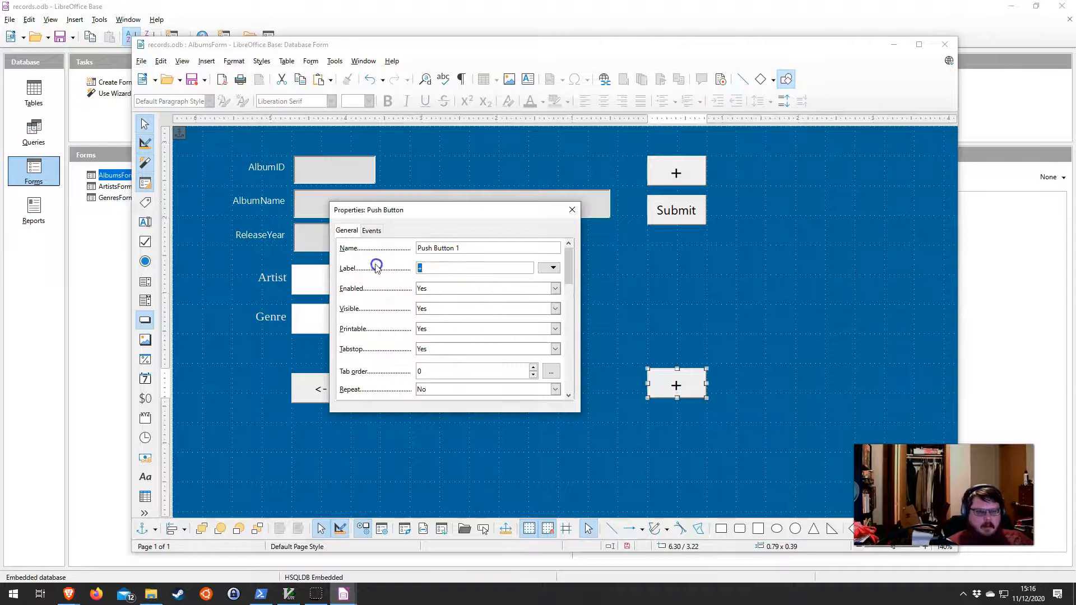
{"action": "left_click", "coordinate": [378, 313]}
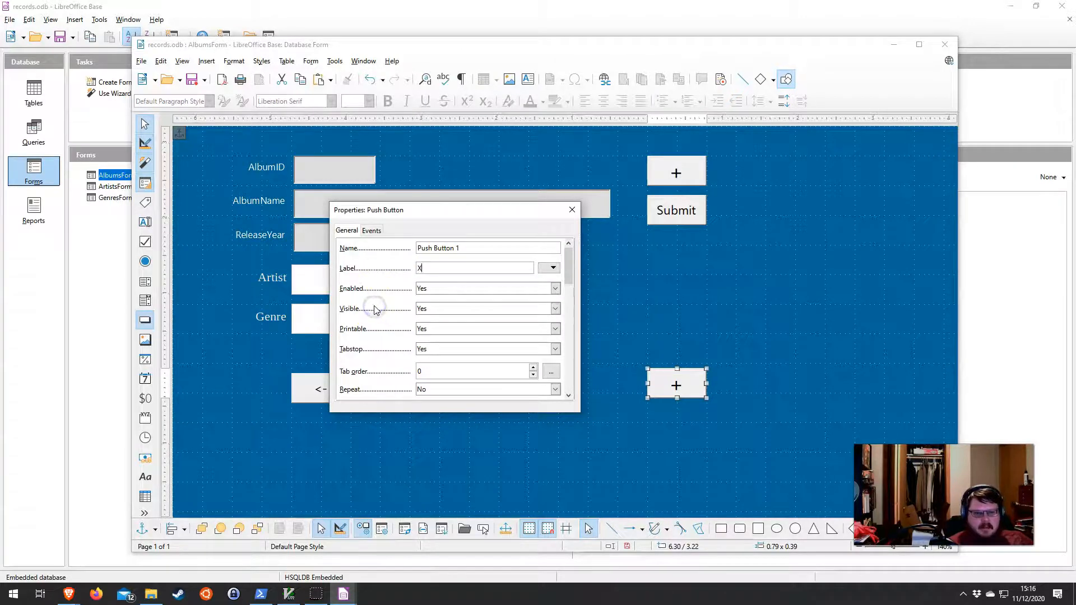
{"action": "scroll", "coordinate": [374, 309], "scroll_direction": "down", "scroll_amount": 6}
{"action": "left_click", "coordinate": [455, 331]}
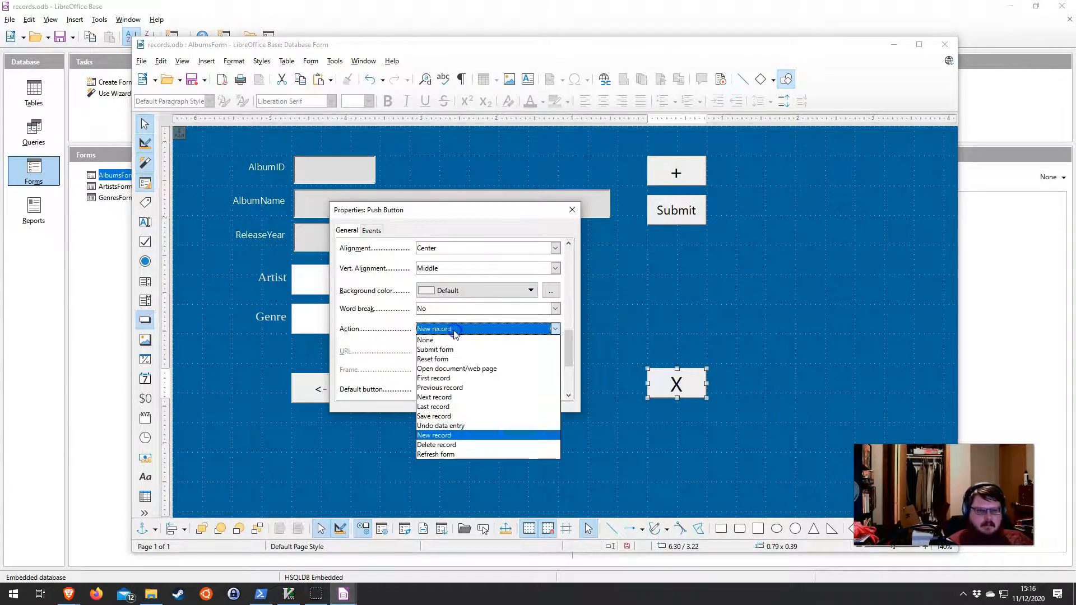
{"action": "left_click", "coordinate": [440, 446]}
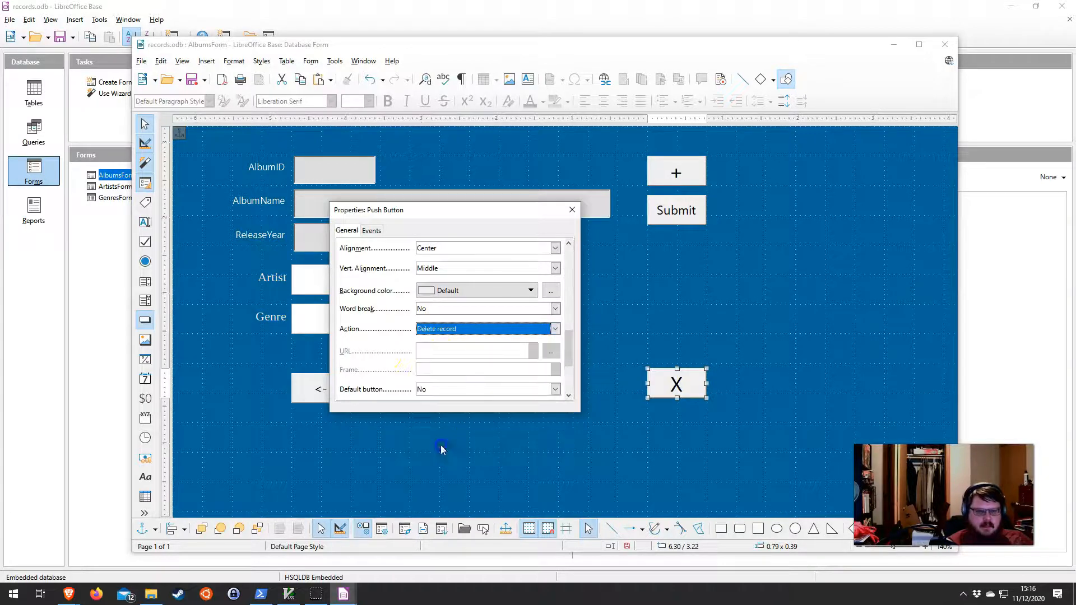
{"action": "left_click", "coordinate": [572, 210]}
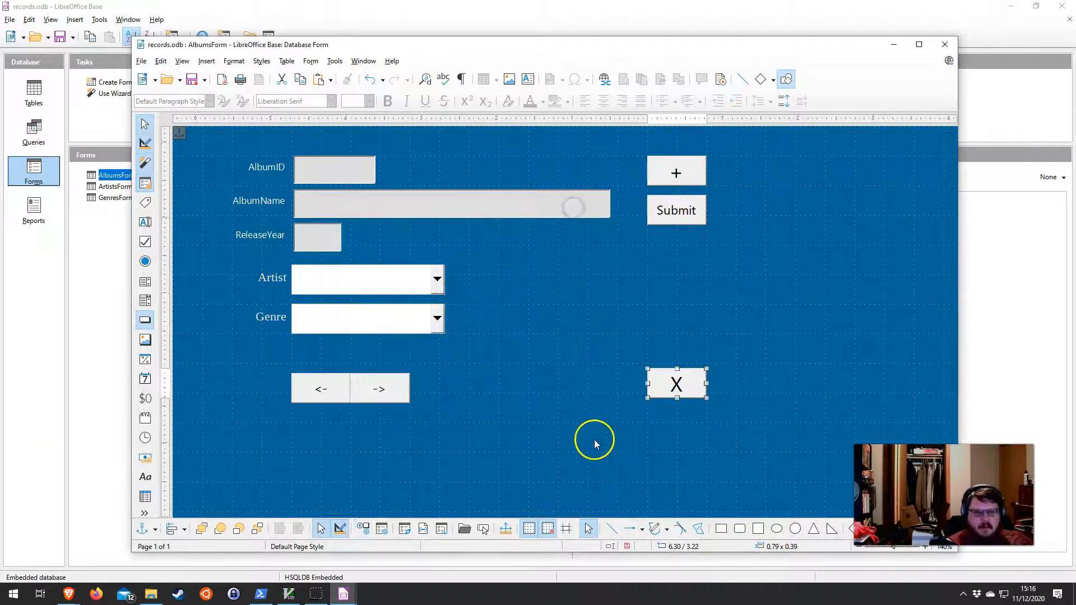
Save the AlbumsForm design and close it, keeping the changes
{"action": "left_click", "coordinate": [614, 413]}
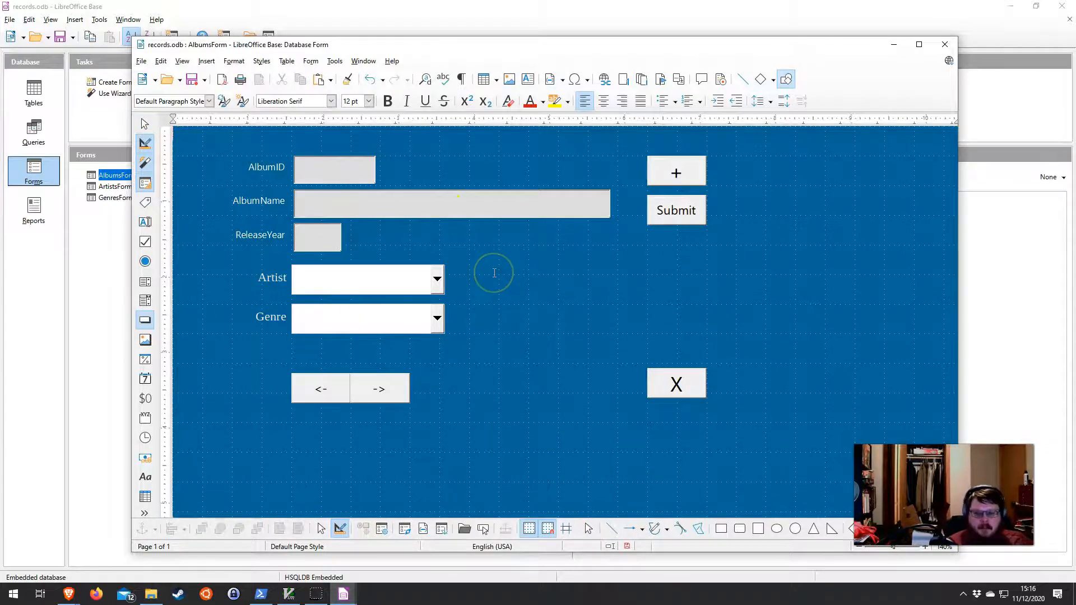
{"action": "left_click", "coordinate": [191, 79]}
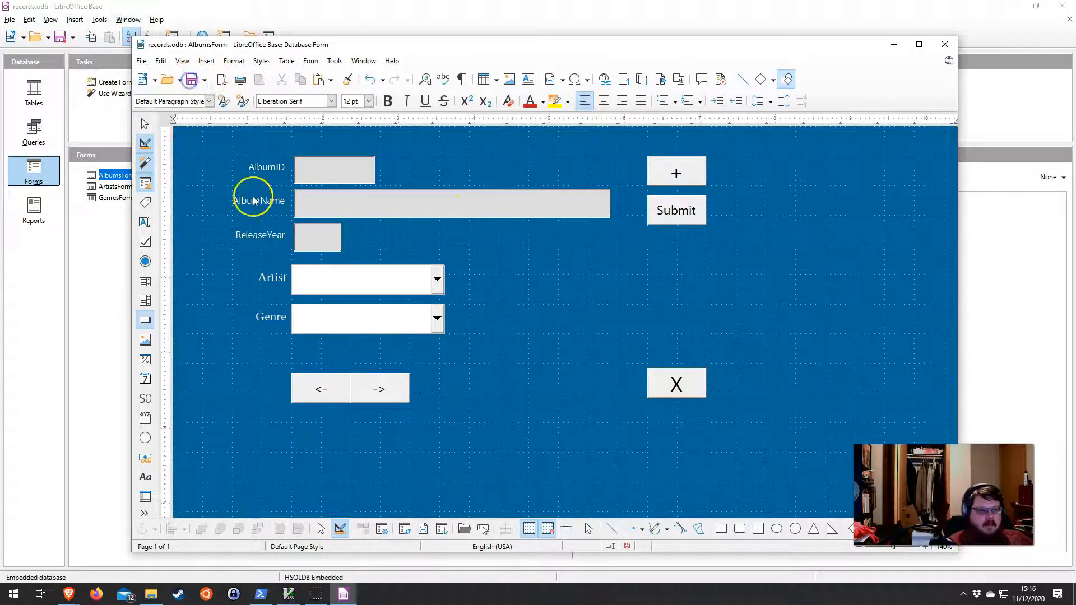
{"action": "left_click", "coordinate": [945, 45]}
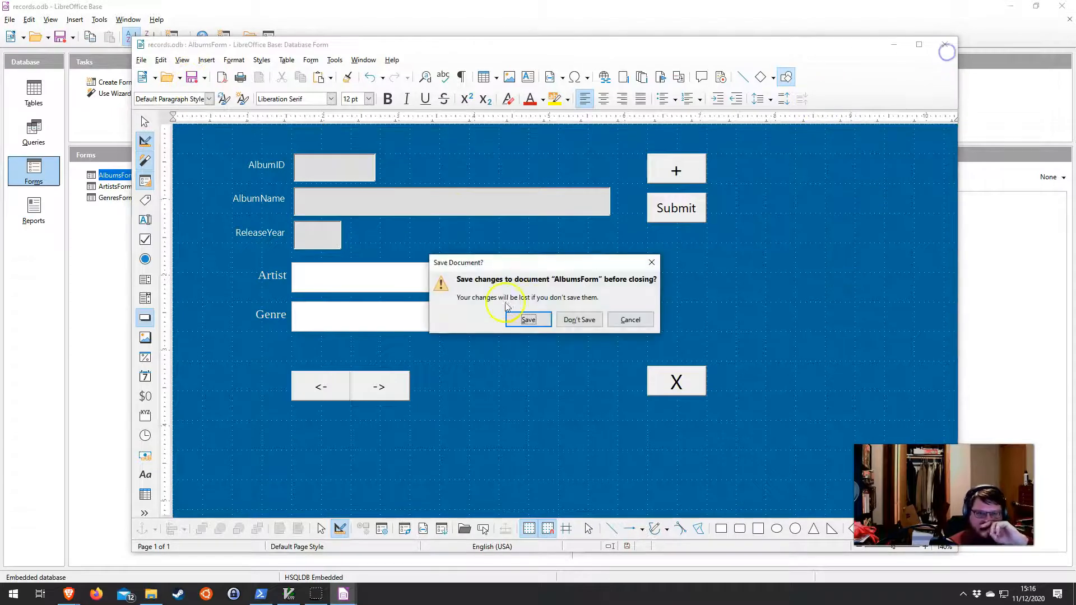
{"action": "left_click", "coordinate": [527, 319]}
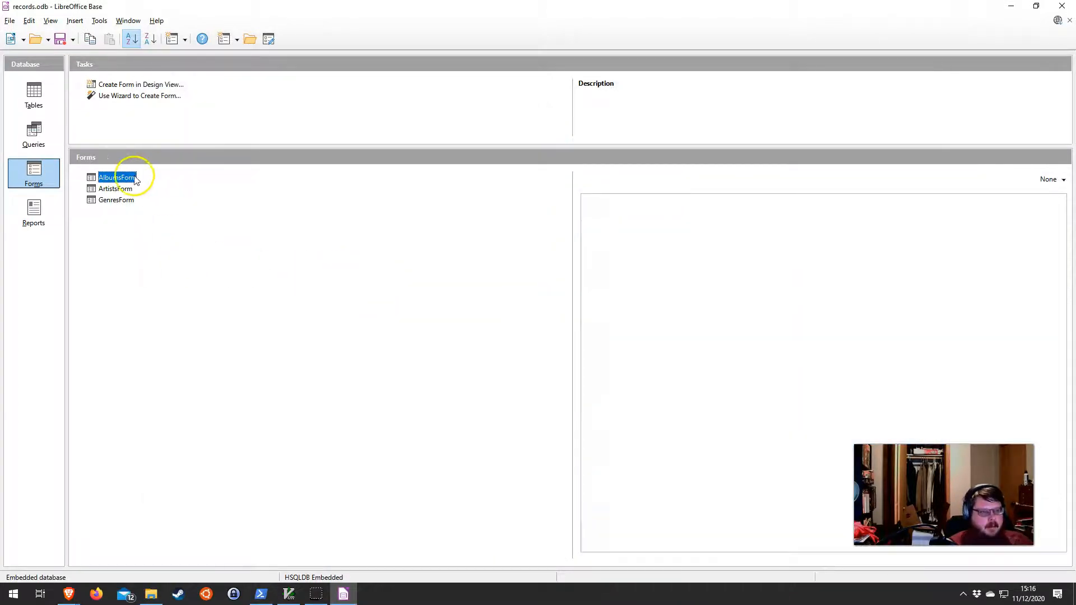
Open AlbumsForm for data entry and test the -> and <- buttons by moving forward and back through the album records
{"action": "double_click", "coordinate": [121, 177]}
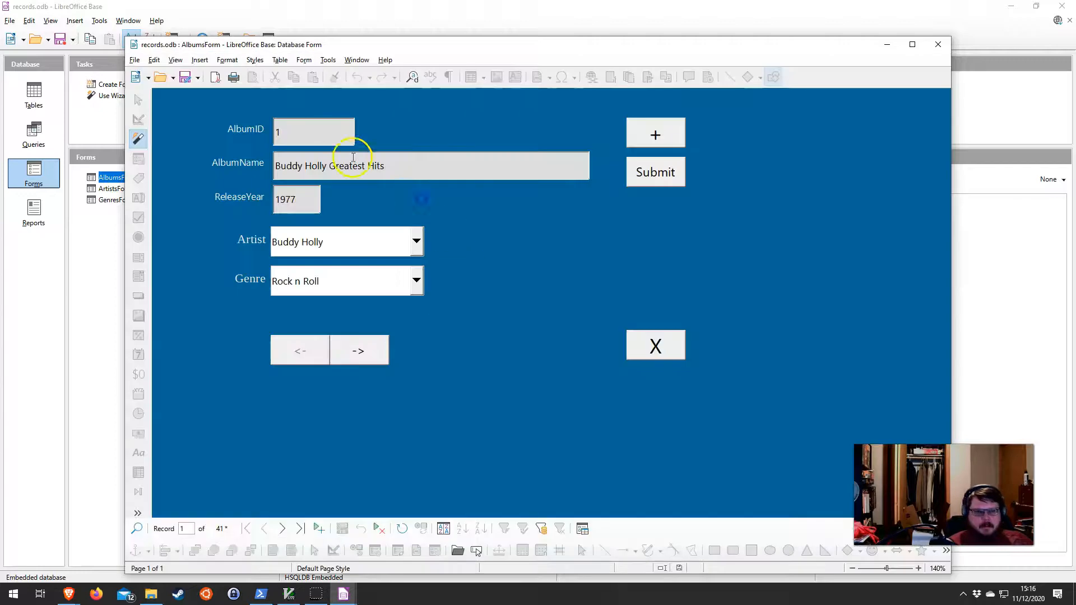
{"action": "left_click", "coordinate": [359, 351]}
{"action": "left_click", "coordinate": [358, 350]}
{"action": "left_click", "coordinate": [358, 351]}
{"action": "left_click", "coordinate": [359, 351]}
{"action": "left_click", "coordinate": [358, 351]}
{"action": "left_click", "coordinate": [359, 351]}
{"action": "left_click", "coordinate": [358, 351]}
{"action": "left_click", "coordinate": [359, 351]}
{"action": "left_click", "coordinate": [358, 350]}
{"action": "left_click", "coordinate": [358, 351]}
{"action": "left_click", "coordinate": [358, 350]}
{"action": "left_click", "coordinate": [295, 345]}
{"action": "left_click", "coordinate": [296, 345]}
{"action": "left_click", "coordinate": [296, 345]}
{"action": "left_click", "coordinate": [296, 345]}
{"action": "left_click", "coordinate": [359, 363]}
{"action": "left_click", "coordinate": [360, 363]}
{"action": "left_click", "coordinate": [306, 355]}
{"action": "left_click", "coordinate": [306, 355]}
{"action": "left_click", "coordinate": [357, 357]}
{"action": "left_click", "coordinate": [358, 358]}
{"action": "left_click", "coordinate": [309, 357]}
{"action": "left_click", "coordinate": [309, 357]}
{"action": "left_click", "coordinate": [357, 355]}
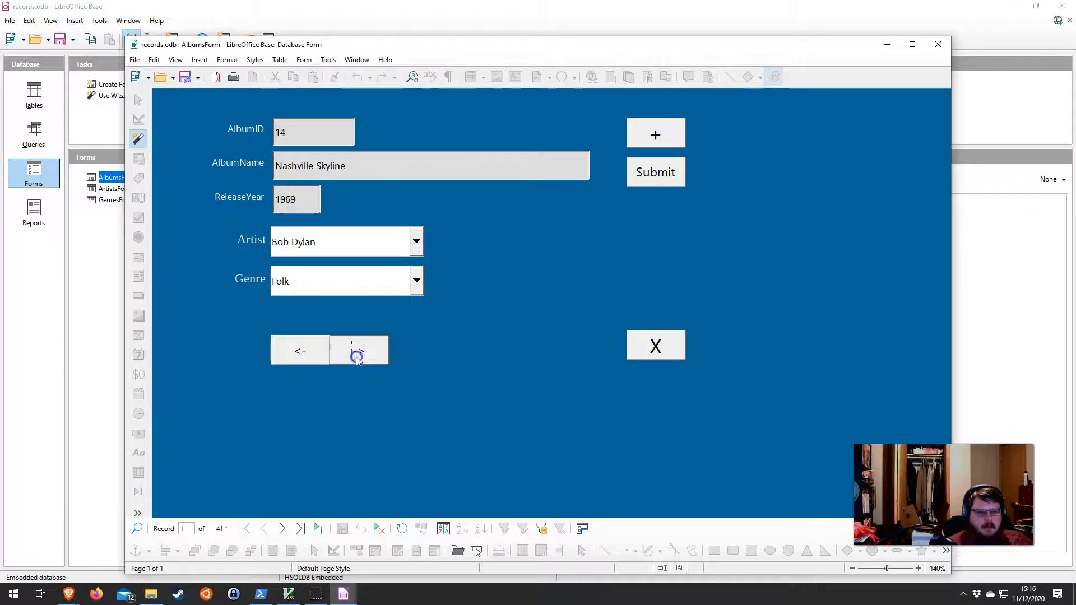
Start a new album record with AlbumName Hot, ReleaseYear 1996 and artist Squirrel Nut Zippers
{"action": "left_click", "coordinate": [657, 134]}
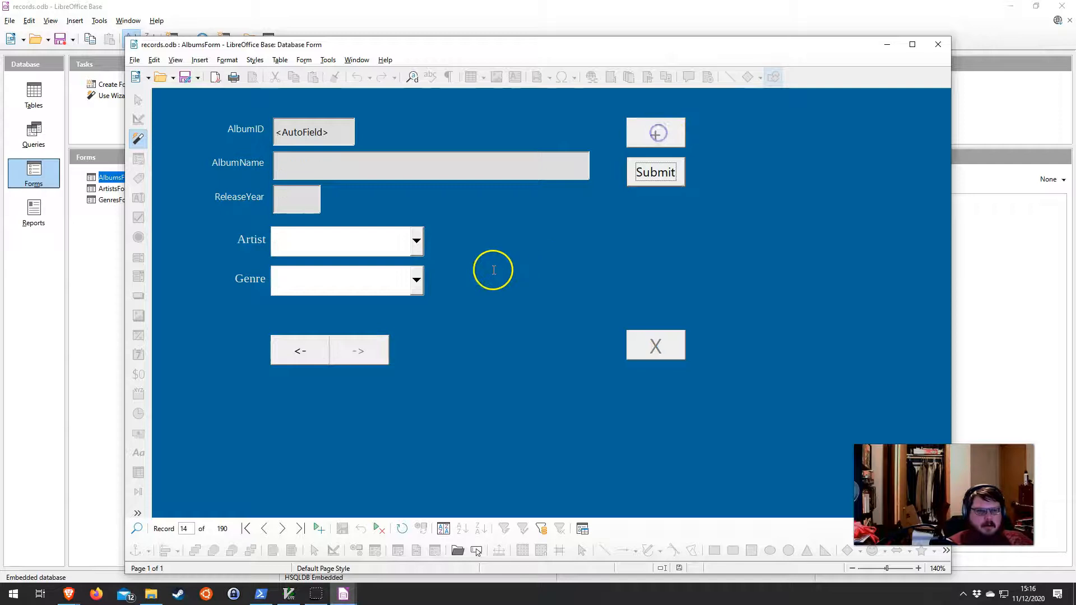
{"action": "left_click", "coordinate": [322, 166]}
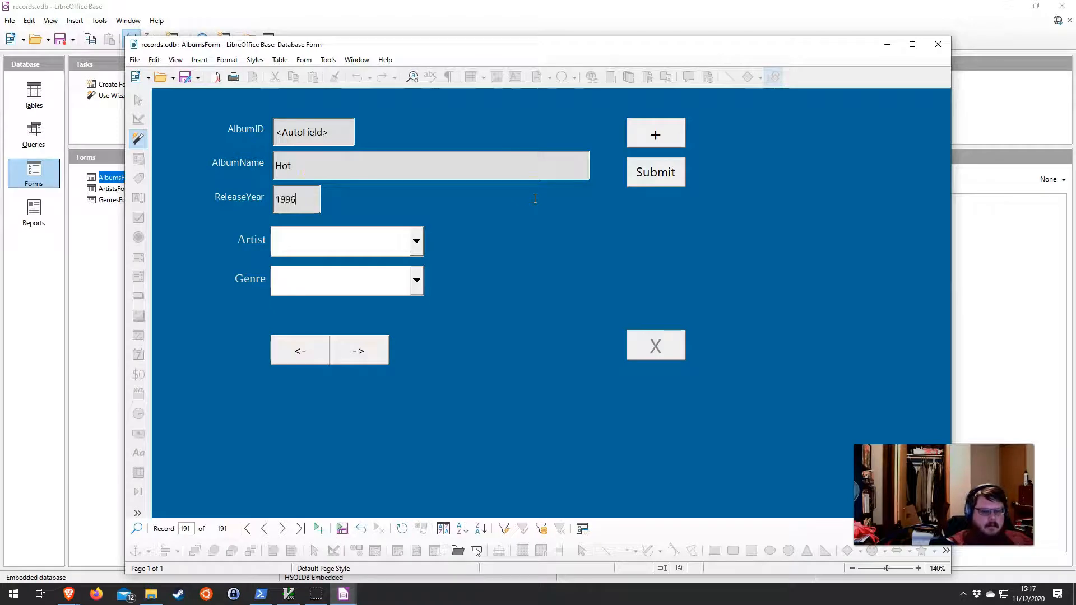
{"action": "key", "text": "Tab"}
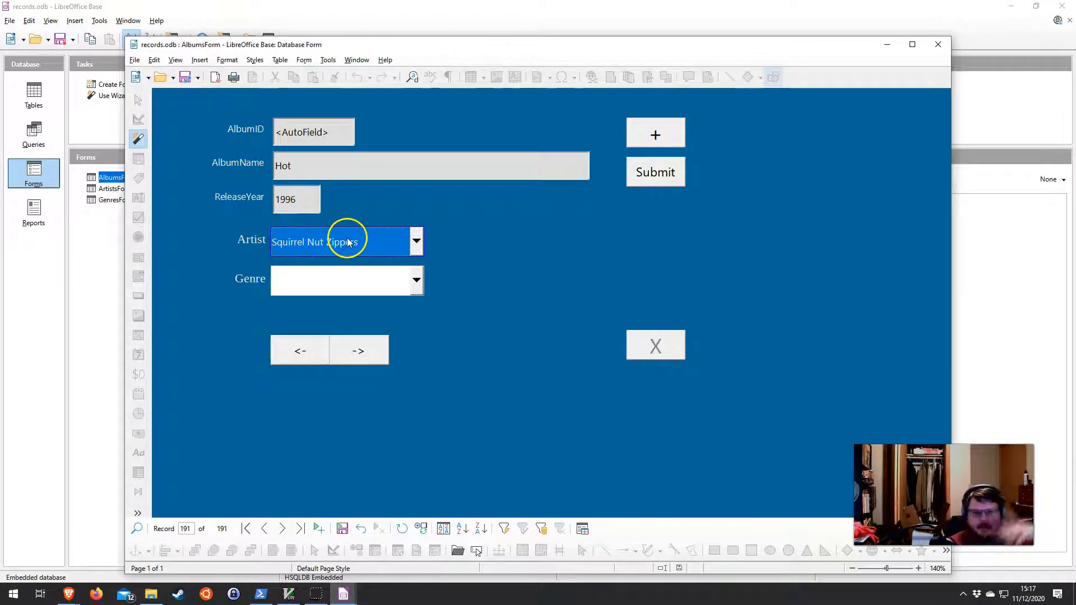
Set the new album's genre to Jazz and submit the record
{"action": "left_click", "coordinate": [351, 285]}
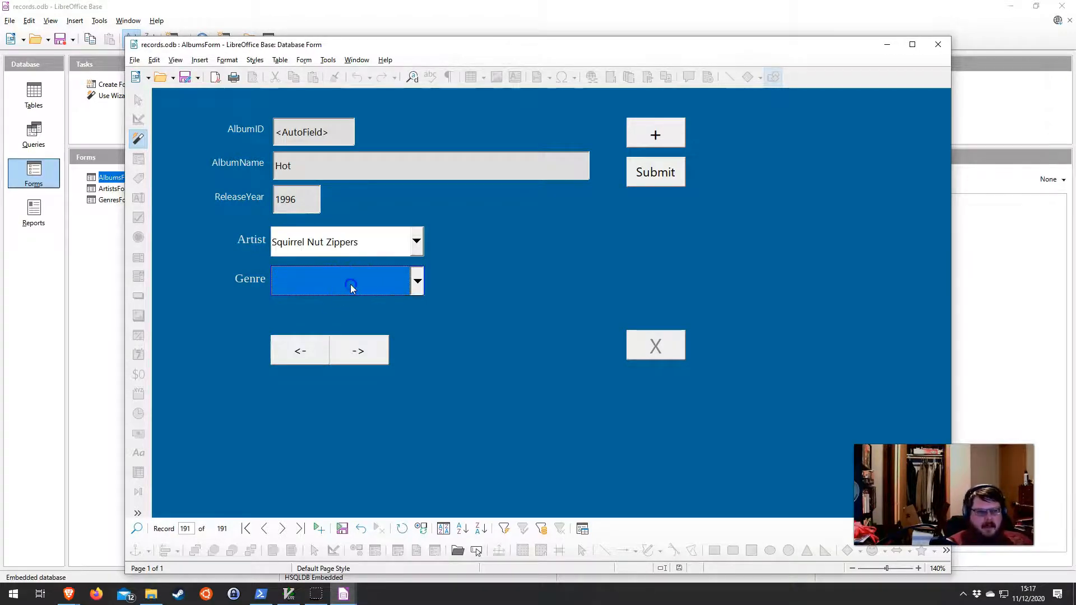
{"action": "key", "text": "j"}
{"action": "key", "text": "j"}
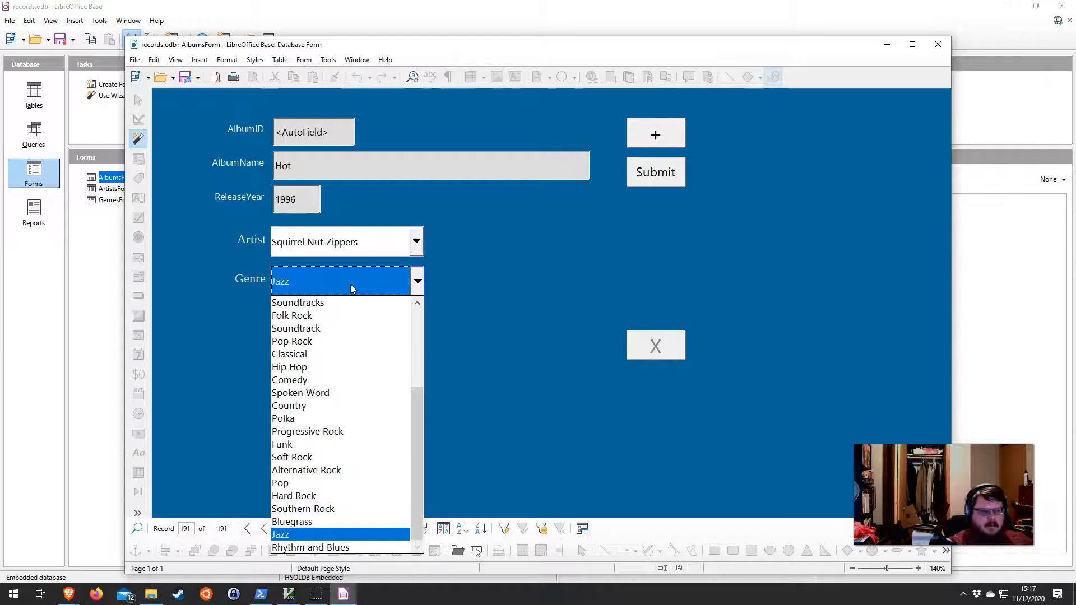
{"action": "left_click", "coordinate": [528, 278]}
{"action": "left_click", "coordinate": [356, 280]}
{"action": "key", "text": "j"}
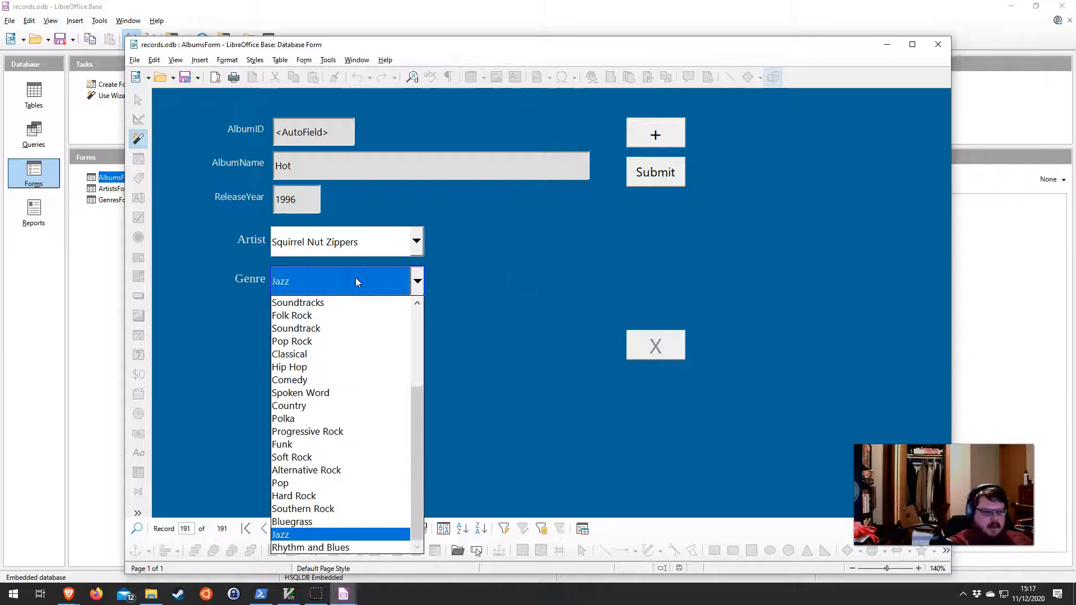
{"action": "key", "text": "Return"}
{"action": "left_click", "coordinate": [467, 275]}
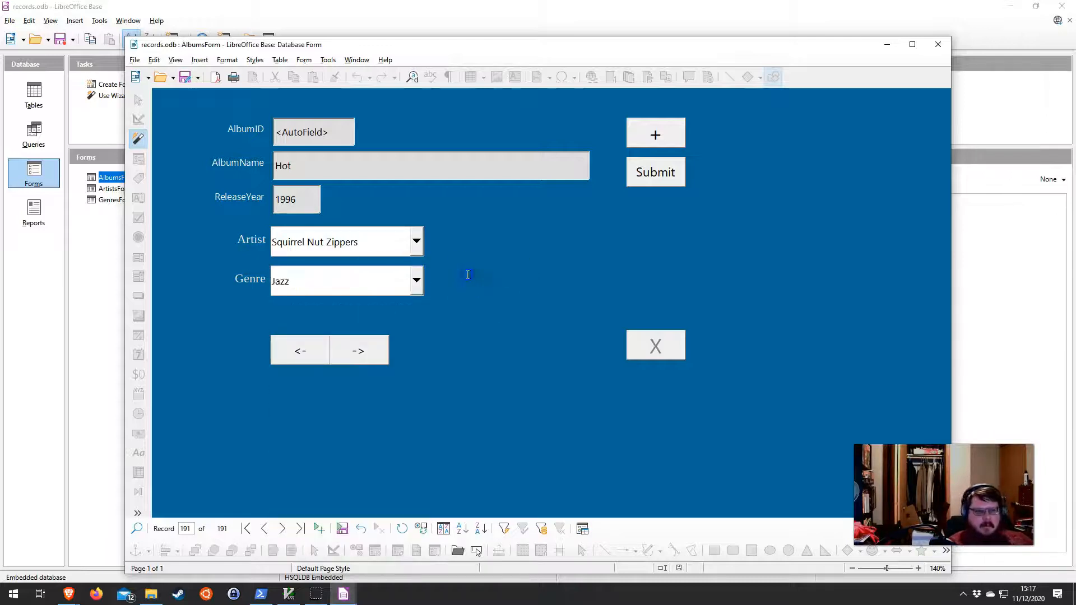
{"action": "left_click", "coordinate": [663, 177]}
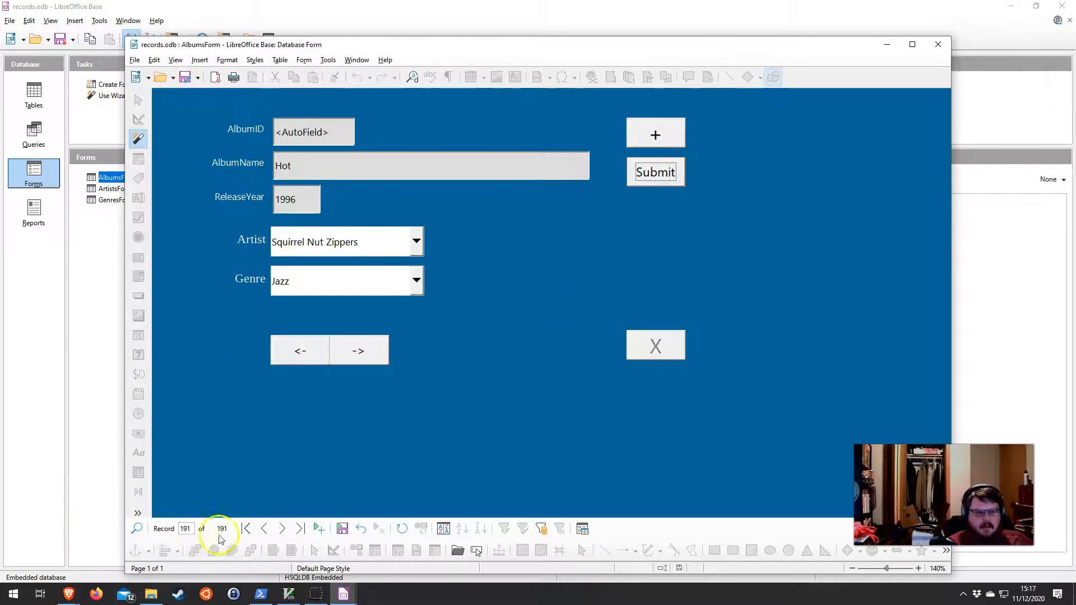
Open the Albums table and check its last rows for the submitted album, then close the table
{"action": "key", "text": "ctrl+w"}
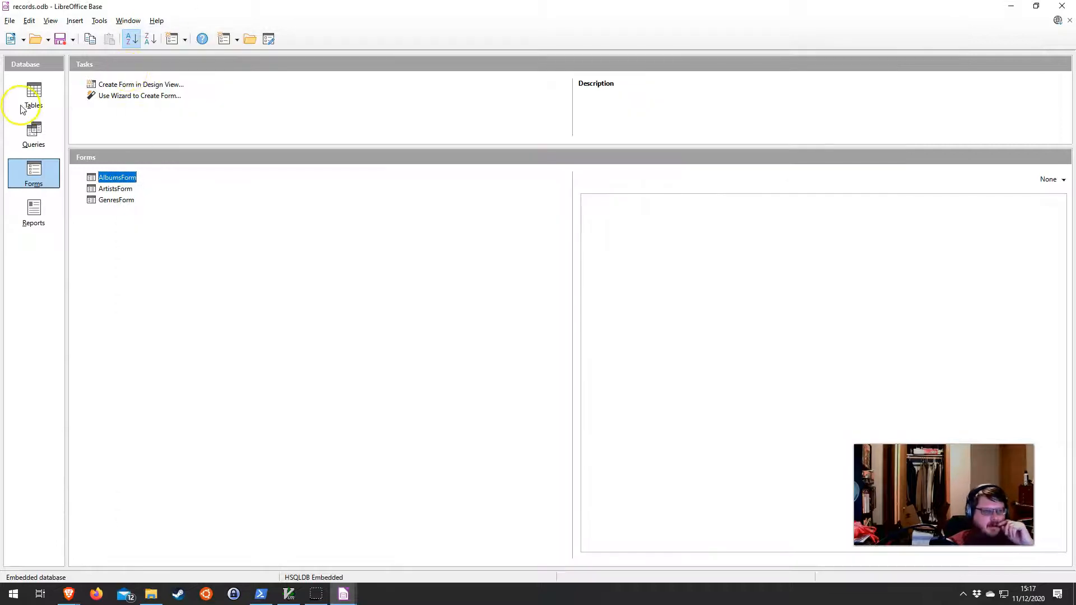
{"action": "left_click", "coordinate": [29, 99]}
{"action": "left_click", "coordinate": [104, 178]}
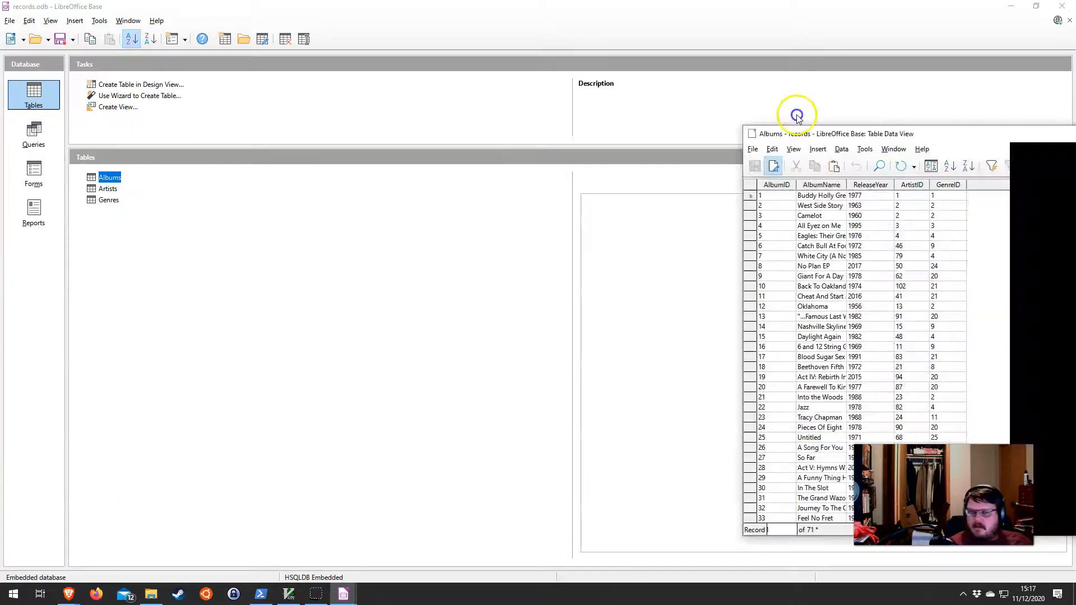
{"action": "scroll", "coordinate": [233, 286], "scroll_direction": "down", "scroll_amount": 20}
{"action": "scroll", "coordinate": [280, 311], "scroll_direction": "down", "scroll_amount": 20}
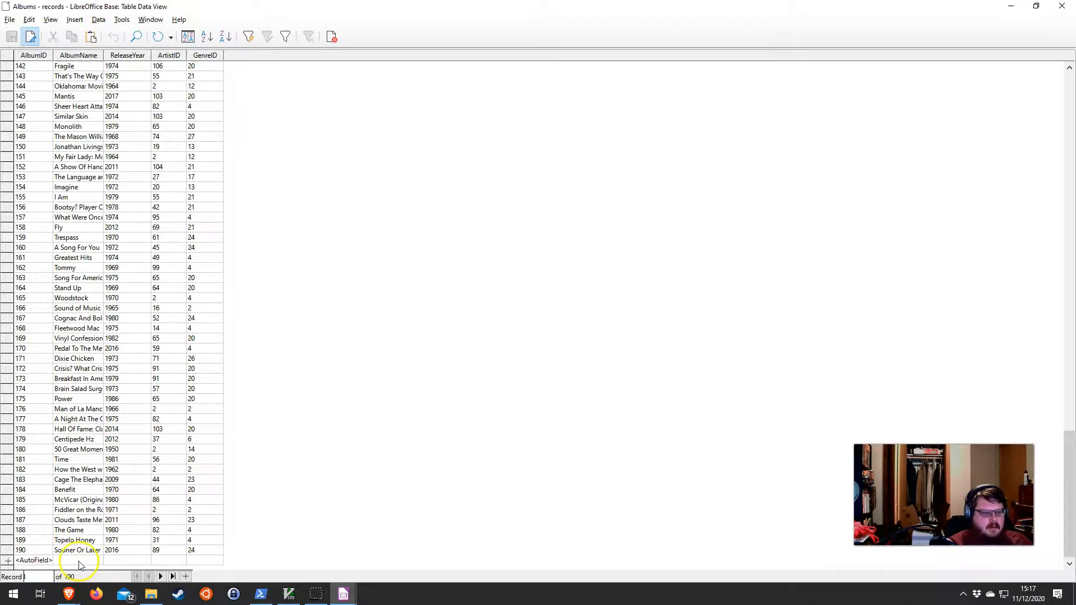
{"action": "left_click", "coordinate": [346, 589]}
{"action": "left_click", "coordinate": [454, 541]}
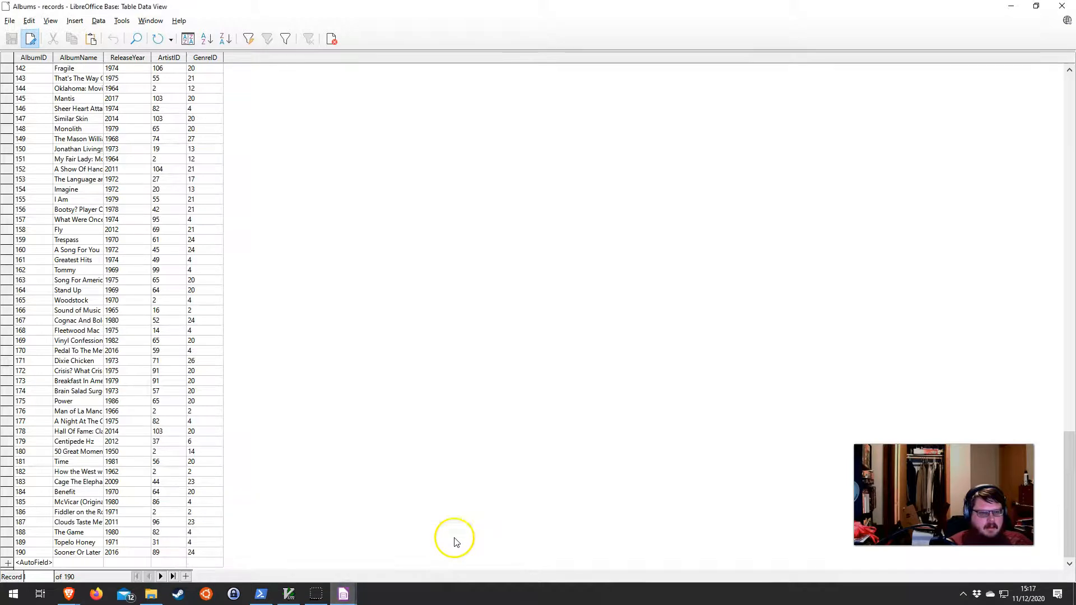
{"action": "left_click", "coordinate": [1062, 5]}
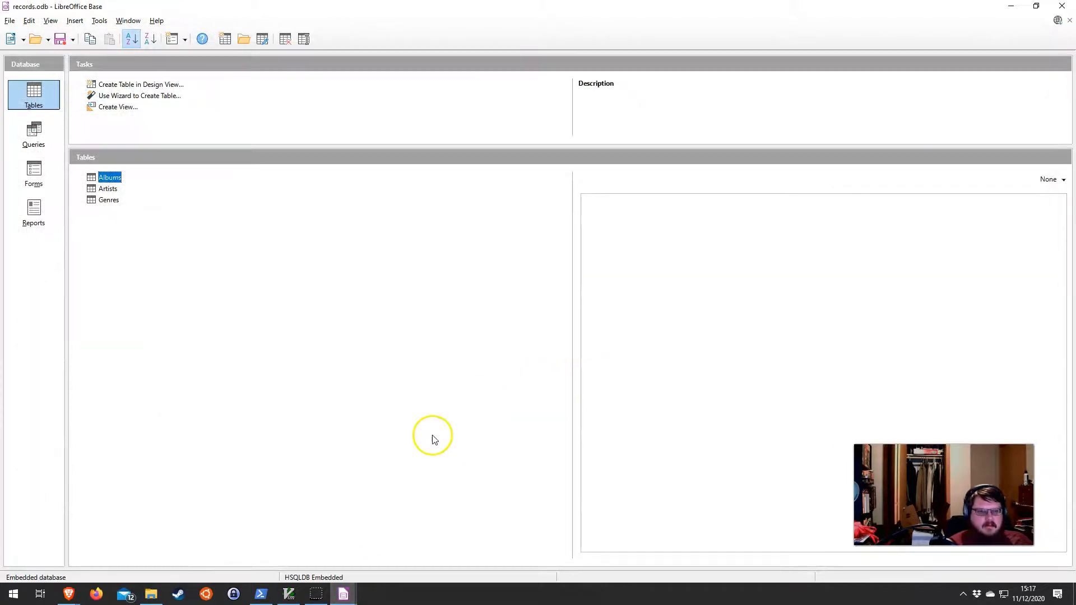
Return to the open AlbumsForm window and close it, saving the modified record
{"action": "left_click", "coordinate": [344, 593]}
{"action": "left_click", "coordinate": [365, 555]}
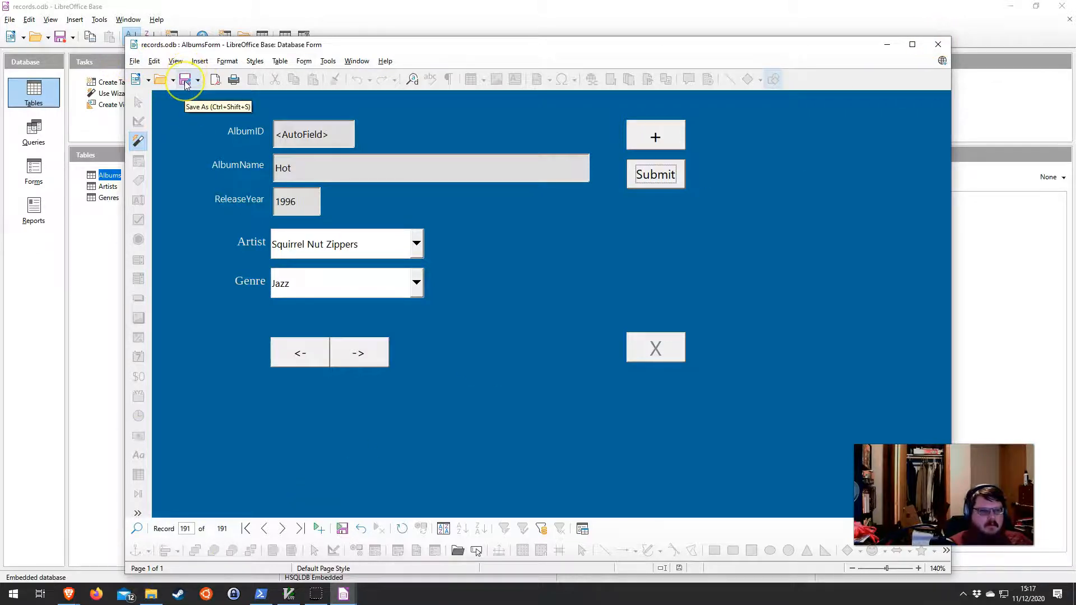
{"action": "left_click", "coordinate": [937, 45]}
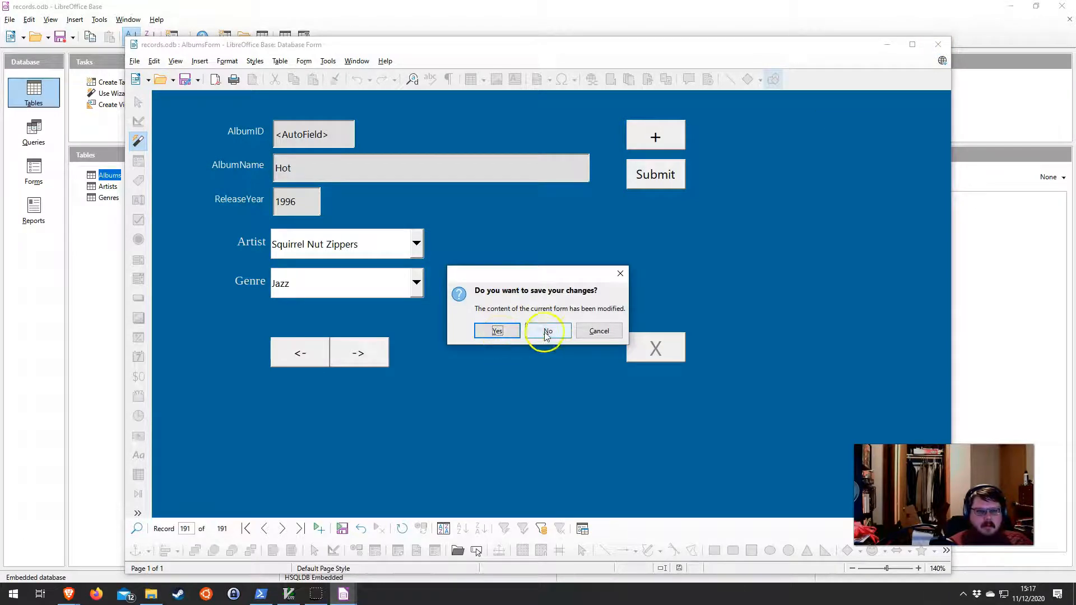
{"action": "left_click", "coordinate": [497, 331]}
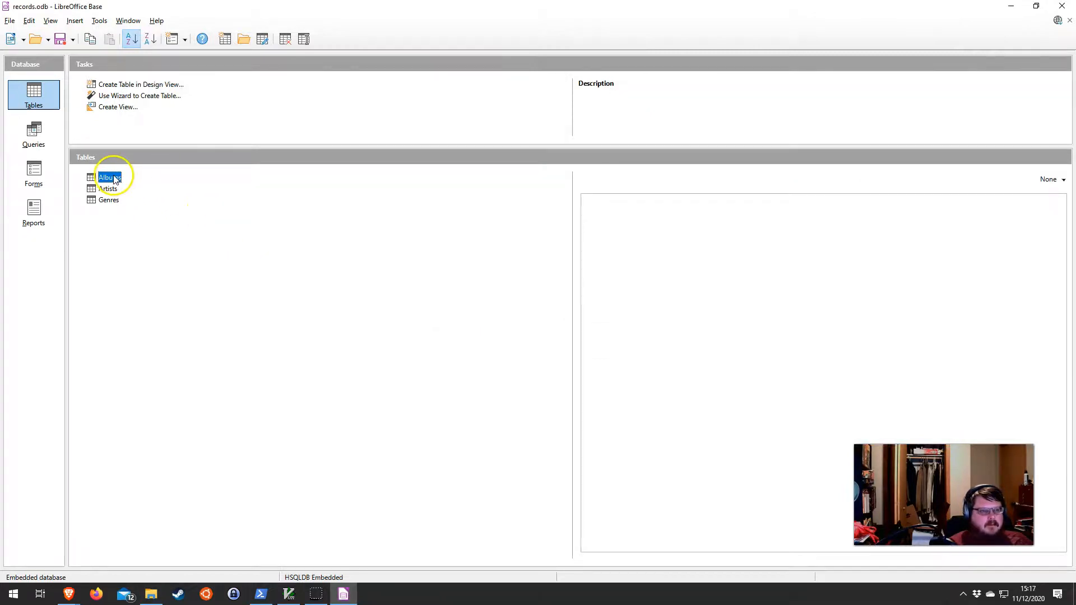
Reopen AlbumsForm, test its Submit button on the first record, and close the form
{"action": "left_click", "coordinate": [34, 174]}
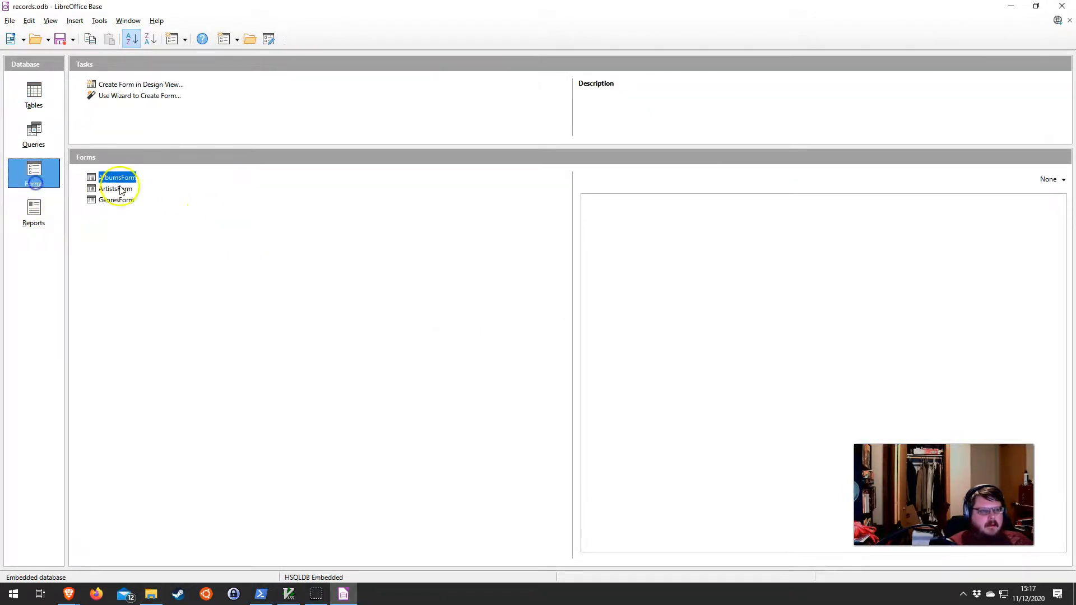
{"action": "left_click", "coordinate": [32, 92]}
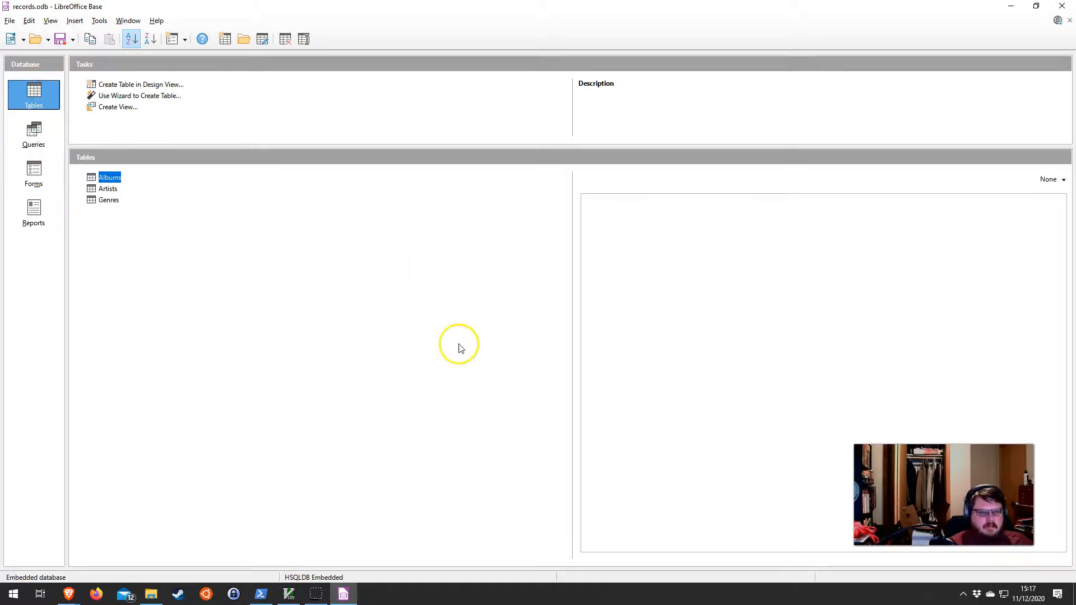
{"action": "left_click", "coordinate": [33, 169]}
{"action": "left_click", "coordinate": [106, 173]}
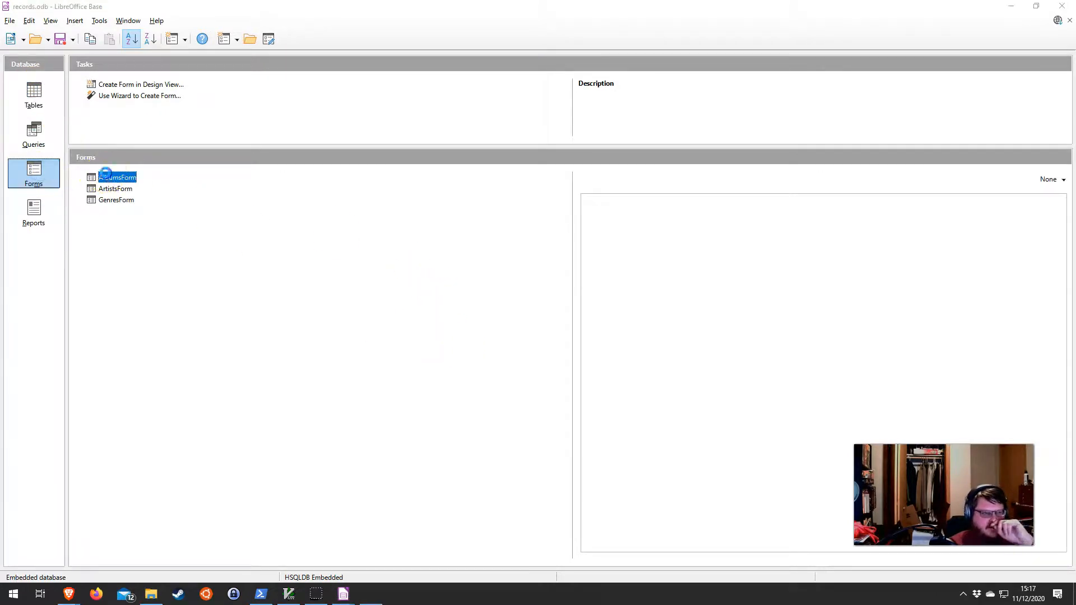
{"action": "double_click", "coordinate": [105, 173]}
{"action": "left_click", "coordinate": [659, 161]}
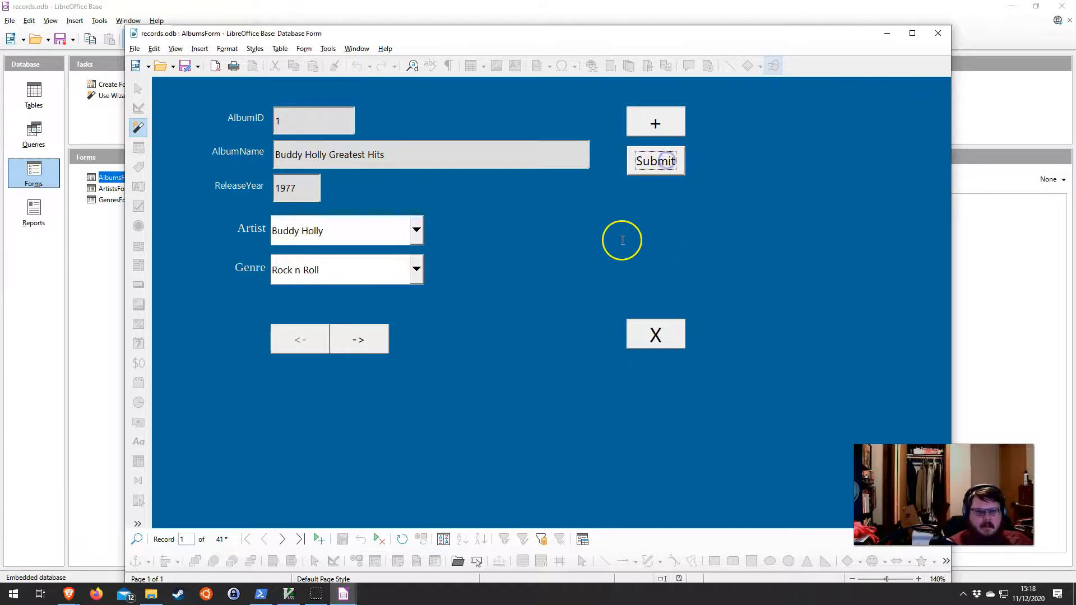
{"action": "left_click", "coordinate": [938, 33]}
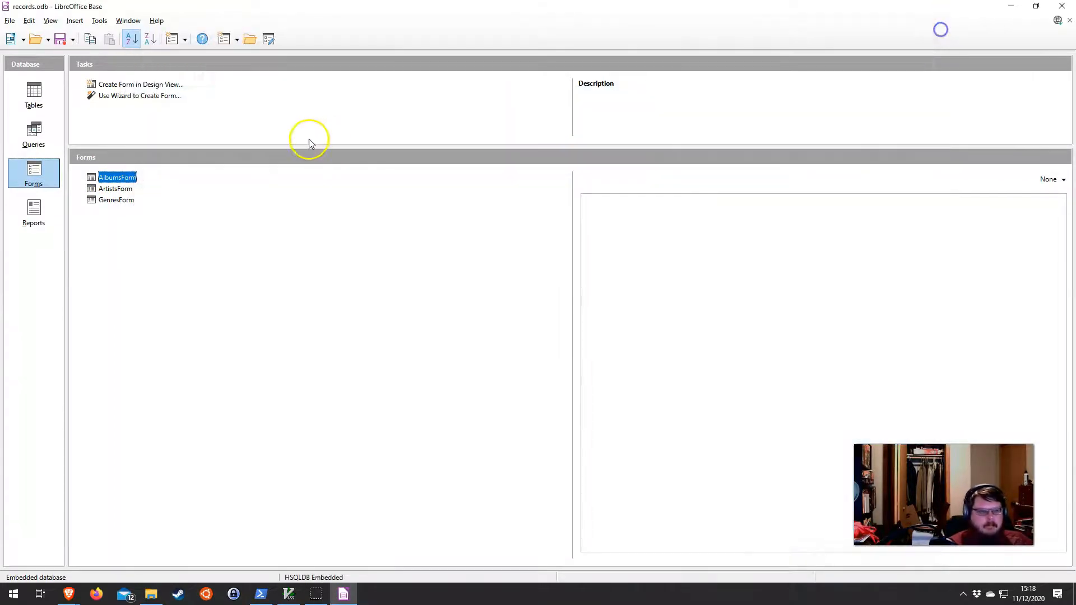
Edit AlbumsForm, change the Submit button's action to Save record, and close the form design with the changes saved
{"action": "right_click", "coordinate": [96, 177]}
{"action": "left_click", "coordinate": [134, 273]}
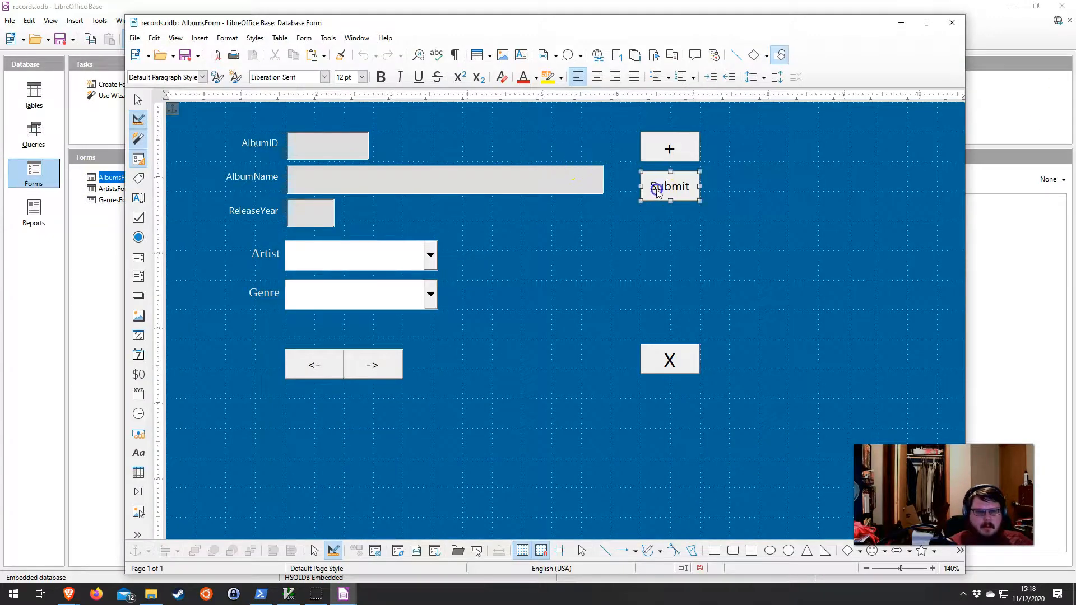
{"action": "right_click", "coordinate": [656, 190]}
{"action": "left_click", "coordinate": [666, 189]}
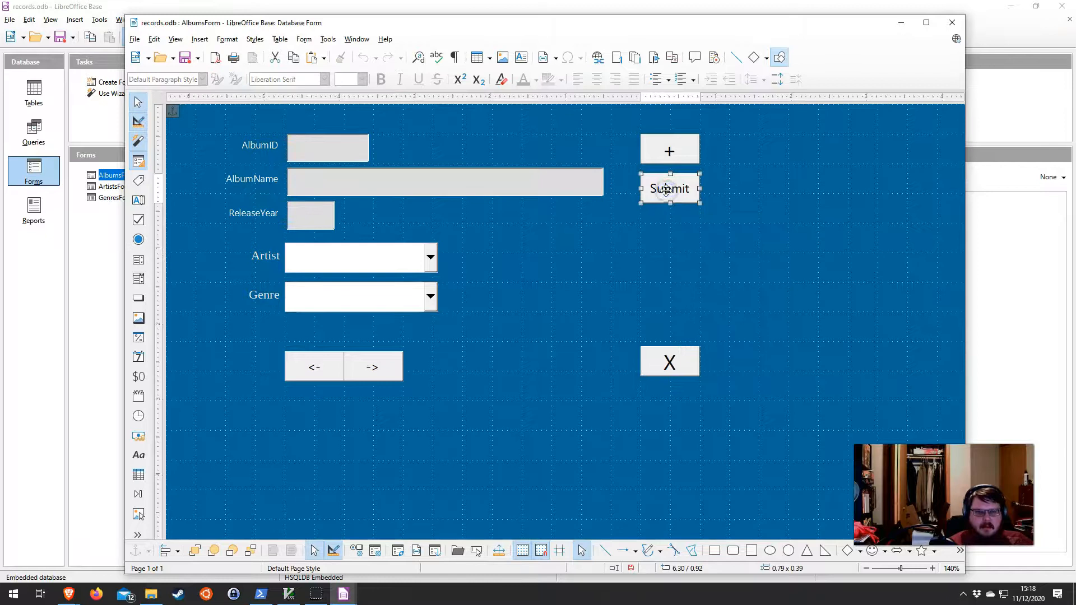
{"action": "double_click", "coordinate": [665, 189]}
{"action": "scroll", "coordinate": [384, 331], "scroll_direction": "down", "scroll_amount": 7}
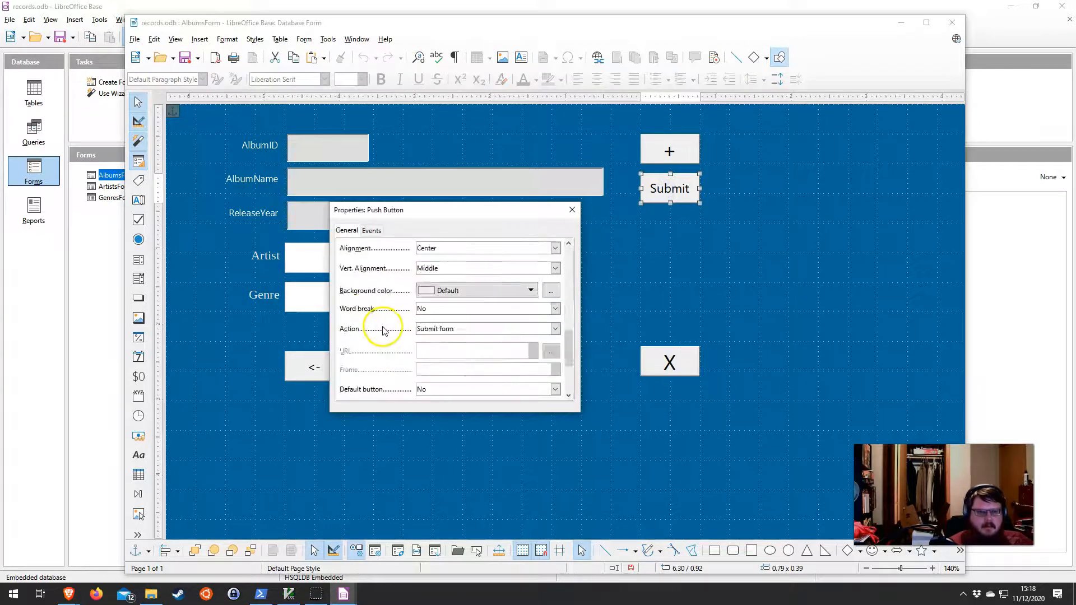
{"action": "scroll", "coordinate": [385, 331], "scroll_direction": "up", "scroll_amount": 2}
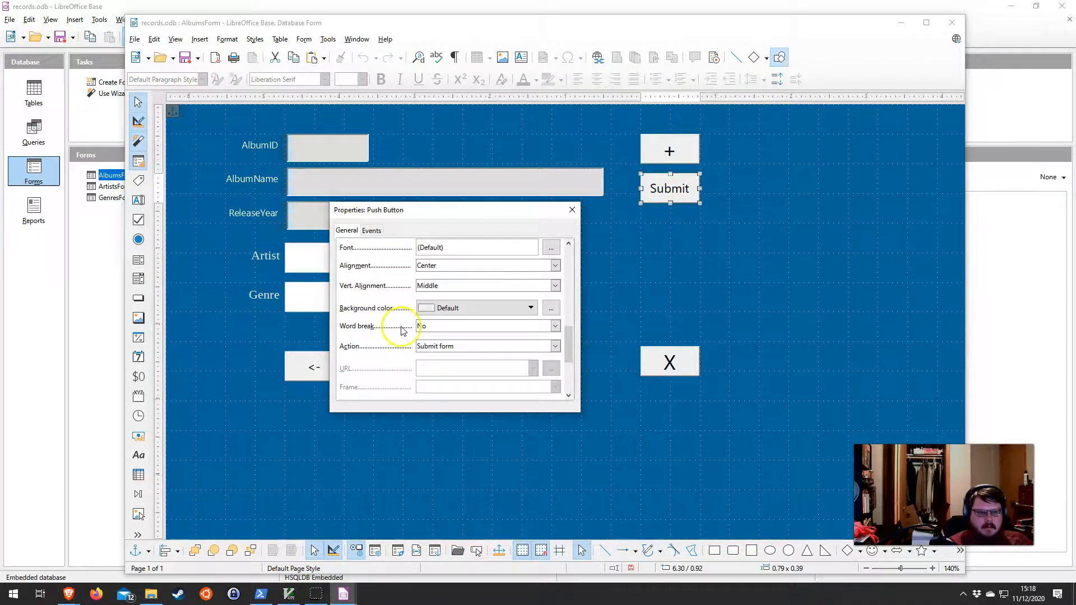
{"action": "left_click", "coordinate": [445, 347]}
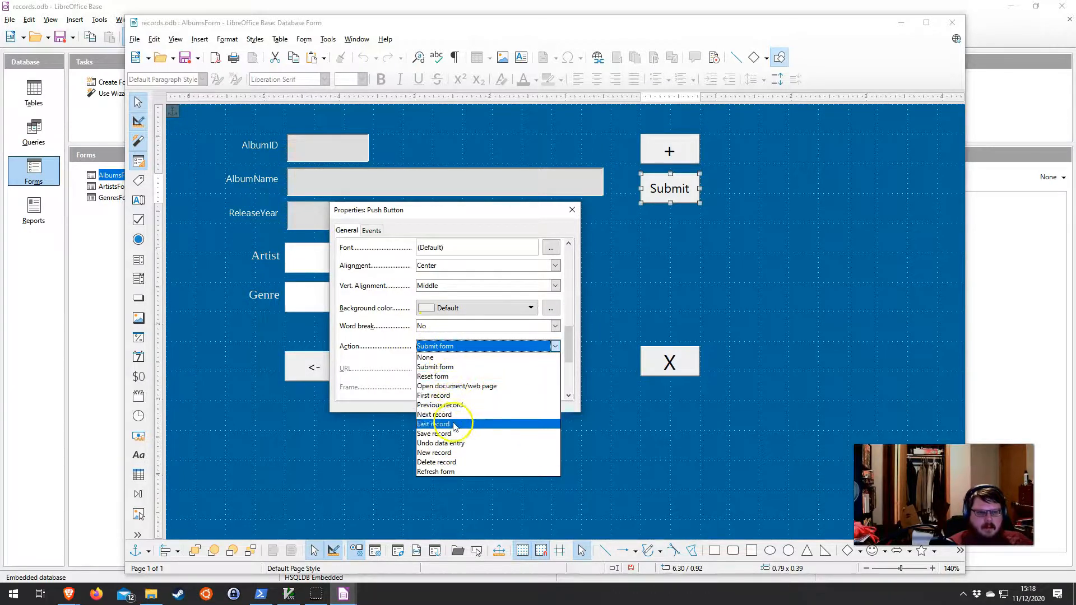
{"action": "left_click", "coordinate": [448, 431]}
{"action": "left_click", "coordinate": [571, 210]}
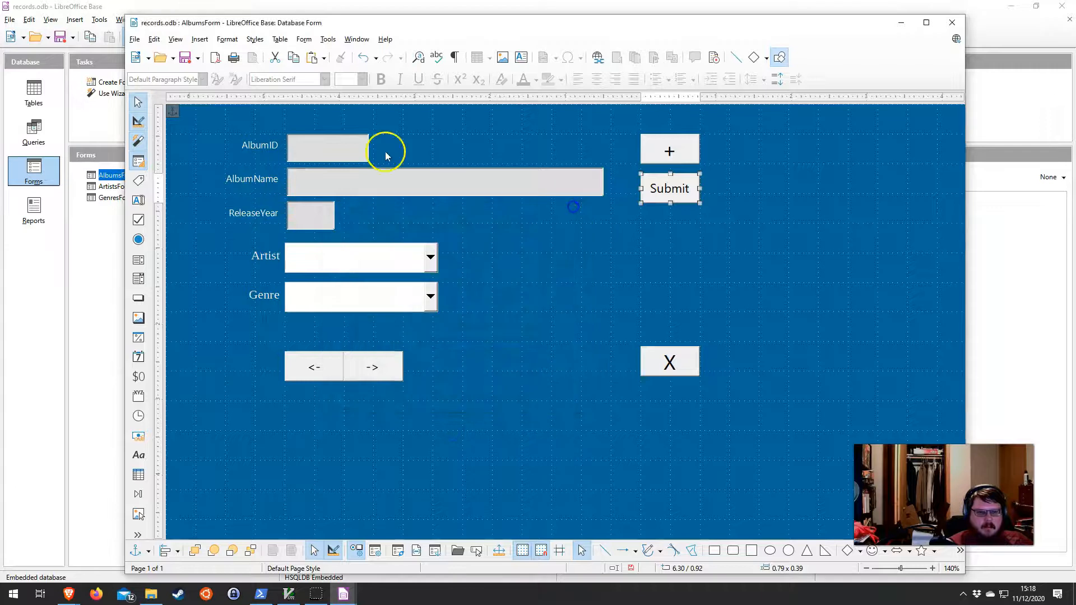
{"action": "left_click", "coordinate": [952, 22]}
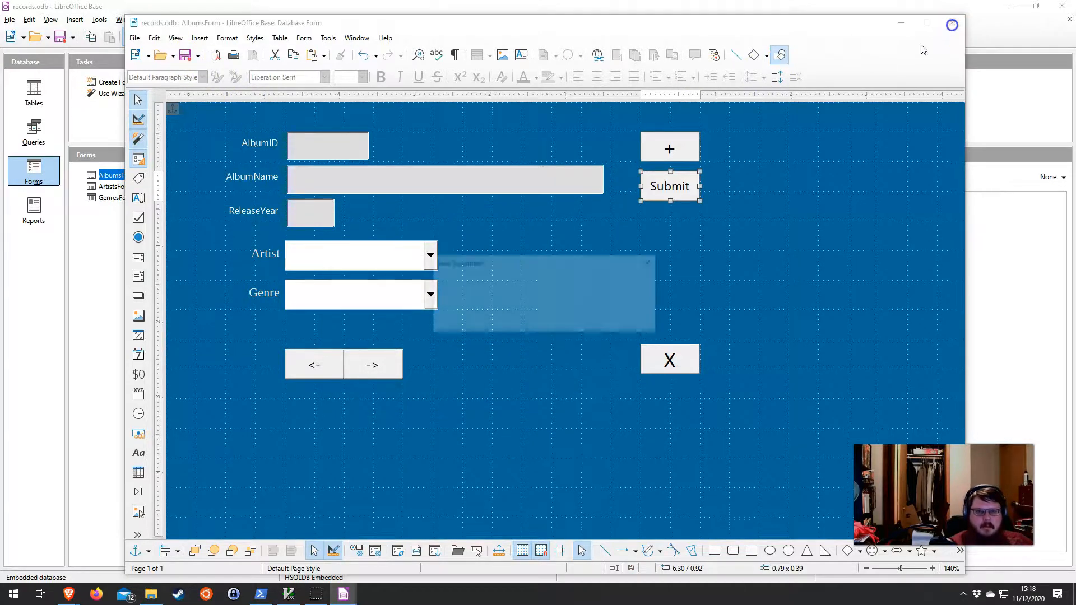
{"action": "left_click", "coordinate": [526, 322]}
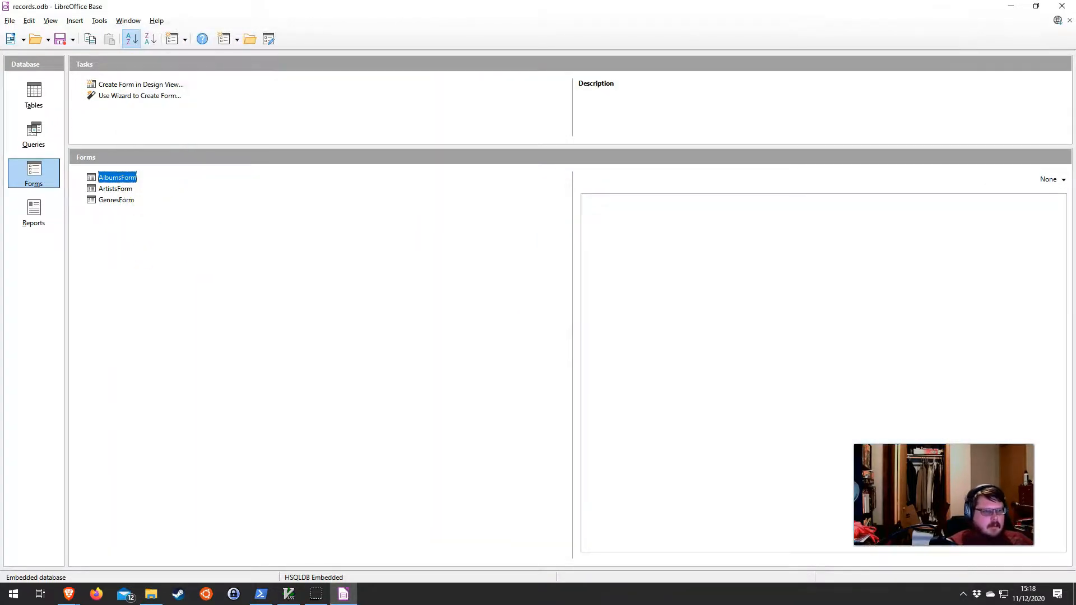
Open AlbumsForm and add a new album record: Sold Out, 1997, artist Squirrel Nut Zippers, genre Jazz Fusion
{"action": "key", "text": "alt+Tab"}
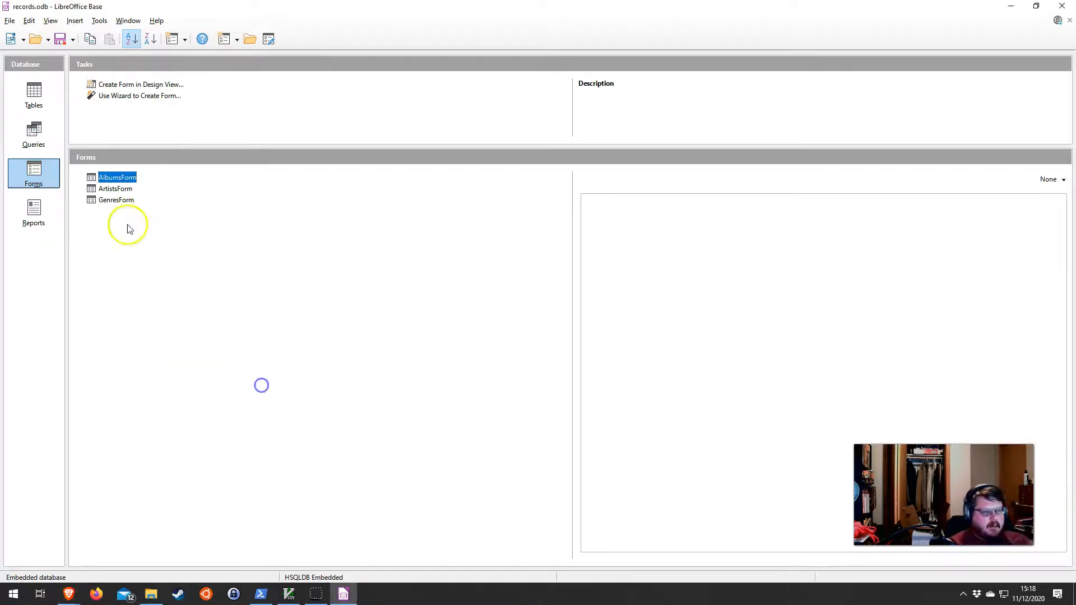
{"action": "double_click", "coordinate": [112, 177]}
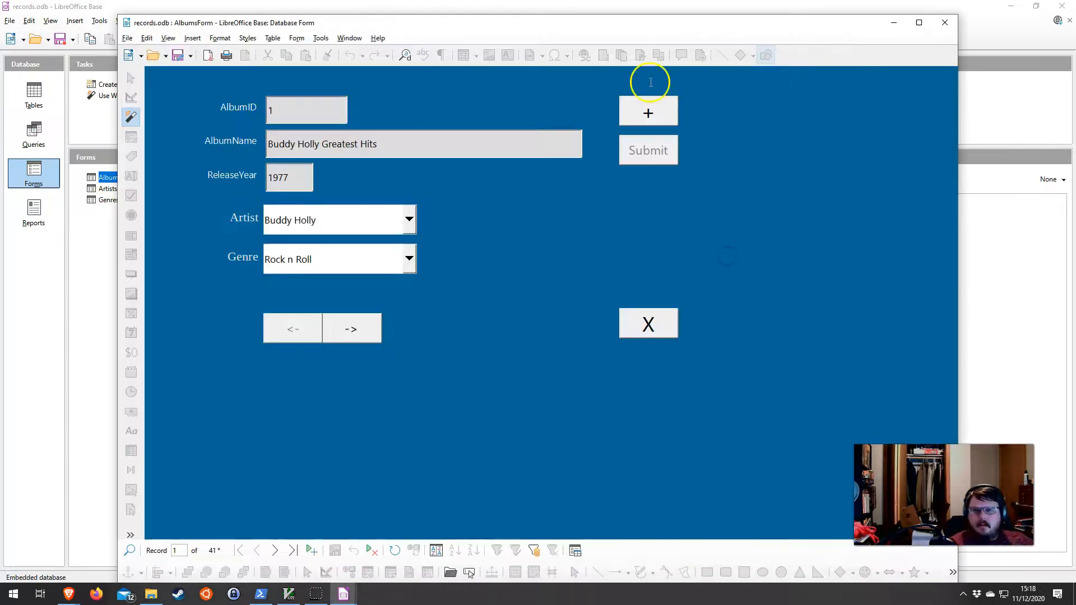
{"action": "left_click", "coordinate": [633, 114]}
{"action": "left_click", "coordinate": [330, 155]}
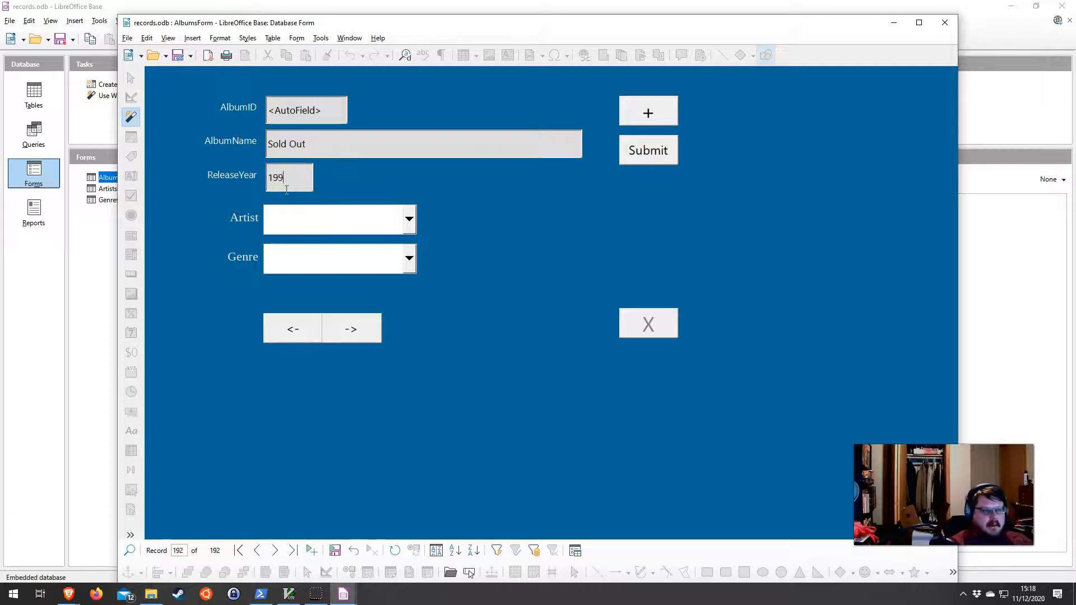
{"action": "left_click", "coordinate": [322, 220]}
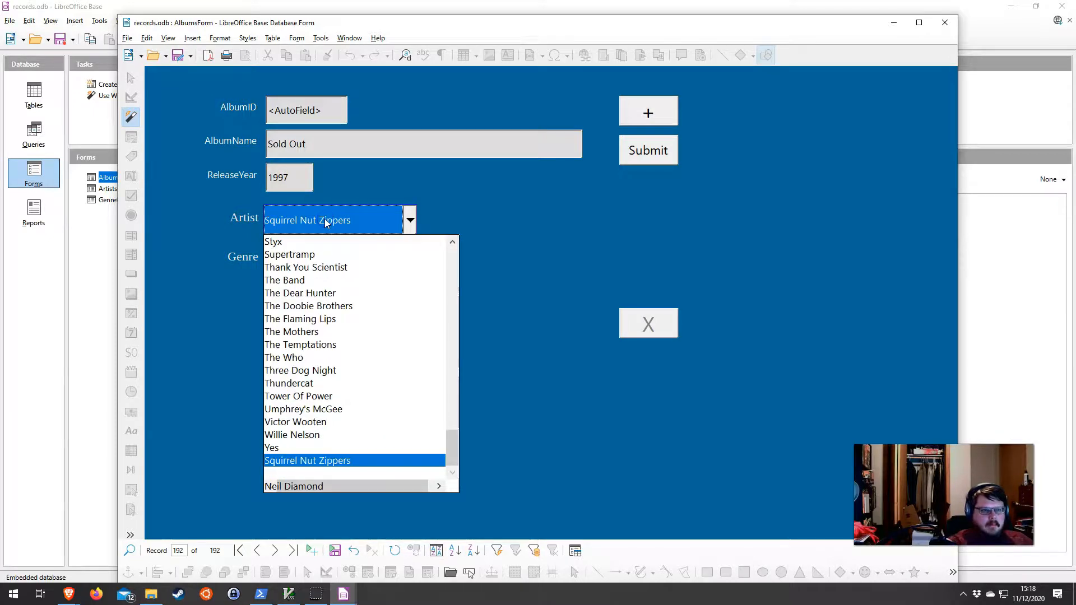
{"action": "key", "text": "Return"}
{"action": "key", "text": "Tab"}
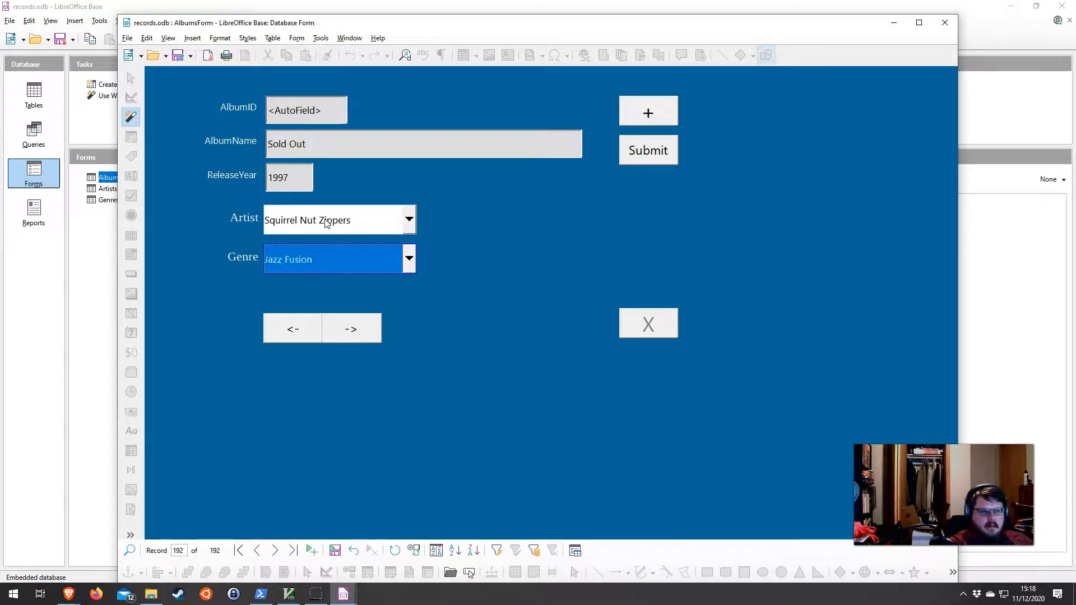
{"action": "key", "text": "Tab"}
{"action": "left_click", "coordinate": [307, 236]}
{"action": "left_click", "coordinate": [293, 329]}
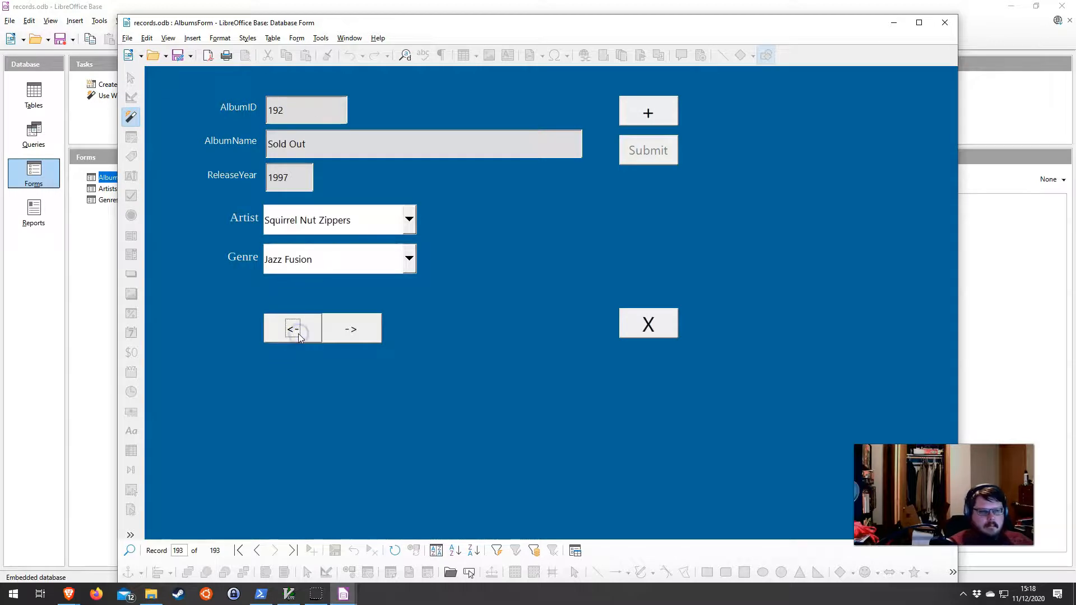
Try to choose a different genre for the Sold Out record, then cancel the selection
{"action": "left_click", "coordinate": [323, 259]}
{"action": "key", "text": "j"}
{"action": "key", "text": "j"}
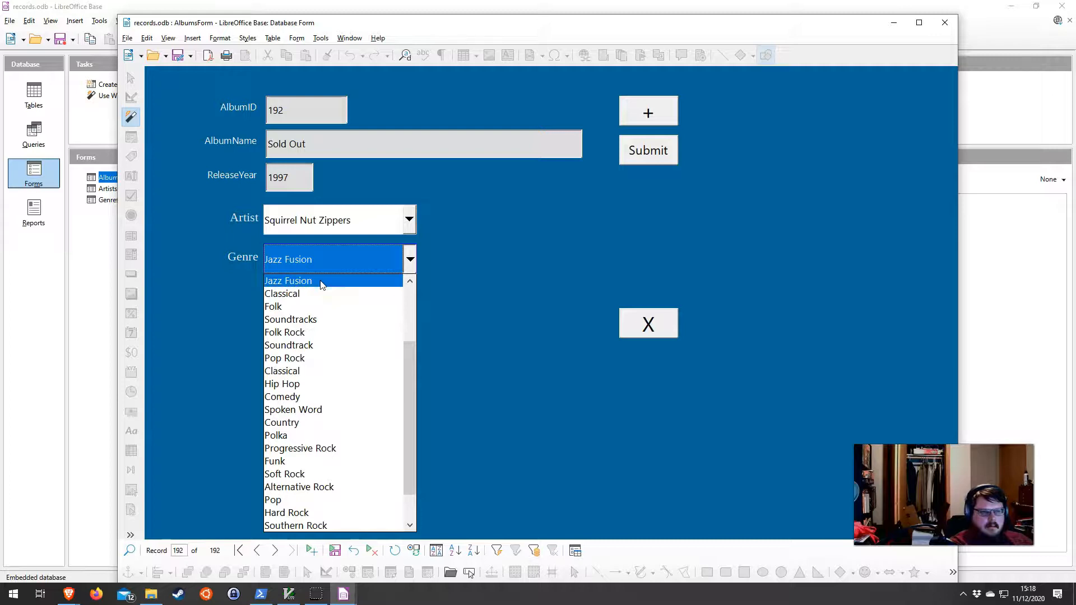
{"action": "key", "text": "a"}
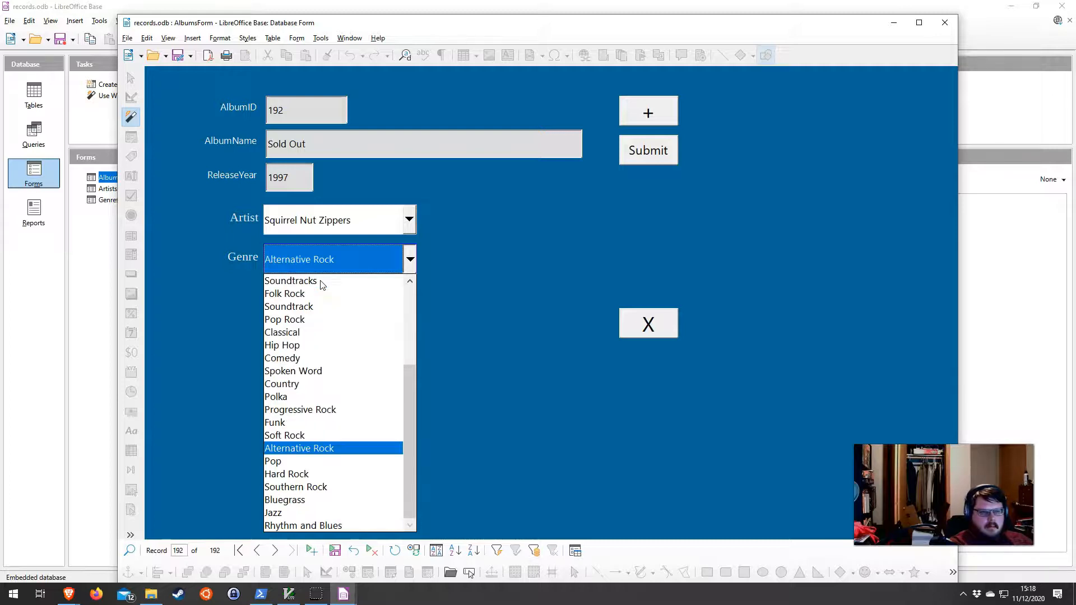
{"action": "key", "text": "Escape"}
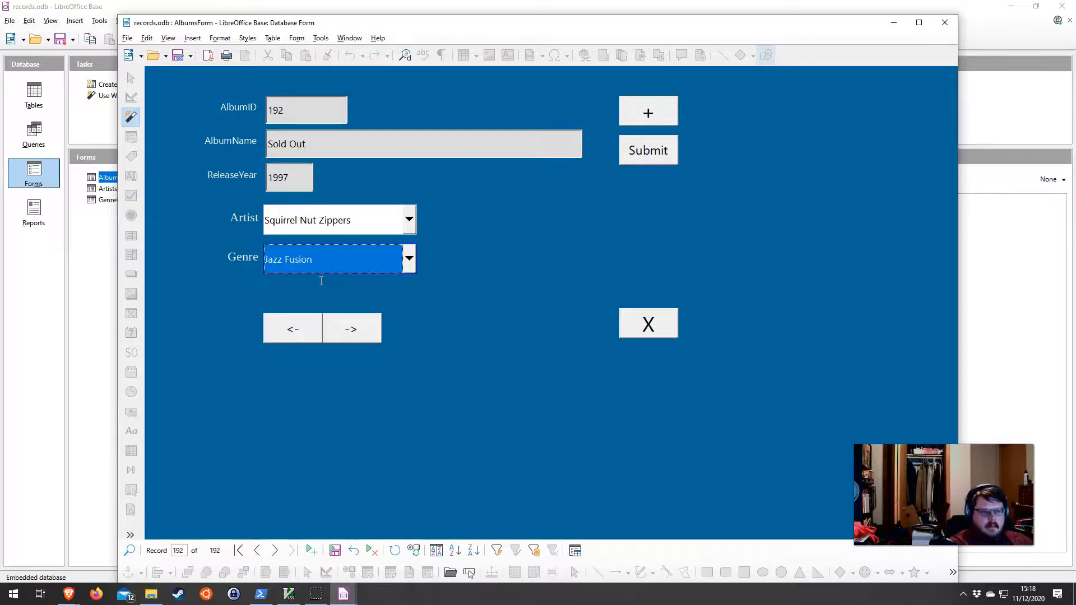
{"action": "left_click", "coordinate": [483, 284]}
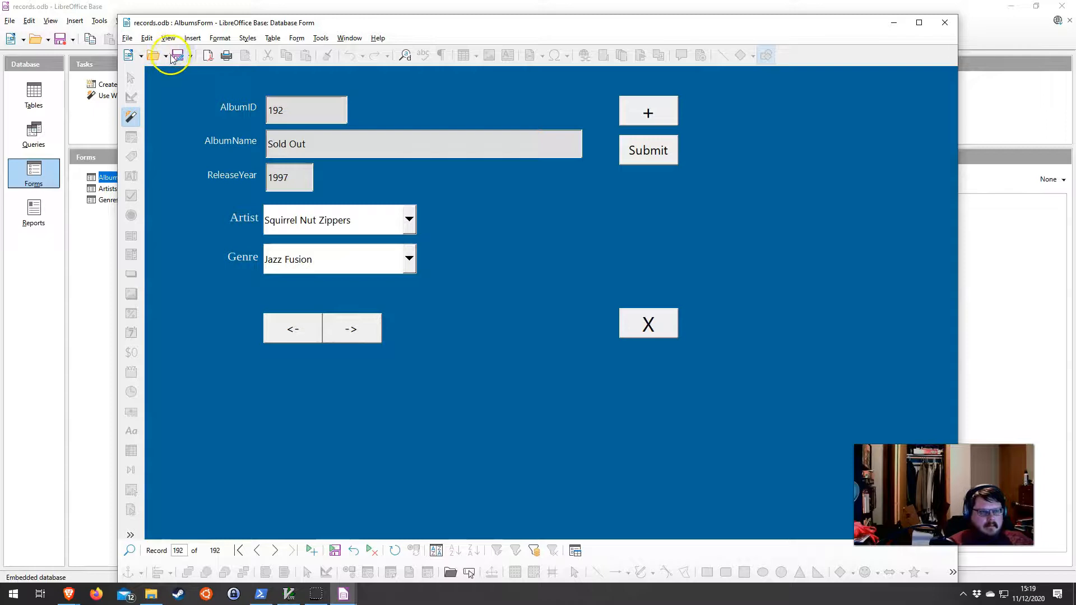
Close AlbumsForm, set the Sold Out row's GenreID to 28 in the Albums table, and close the table
{"action": "left_click", "coordinate": [946, 22]}
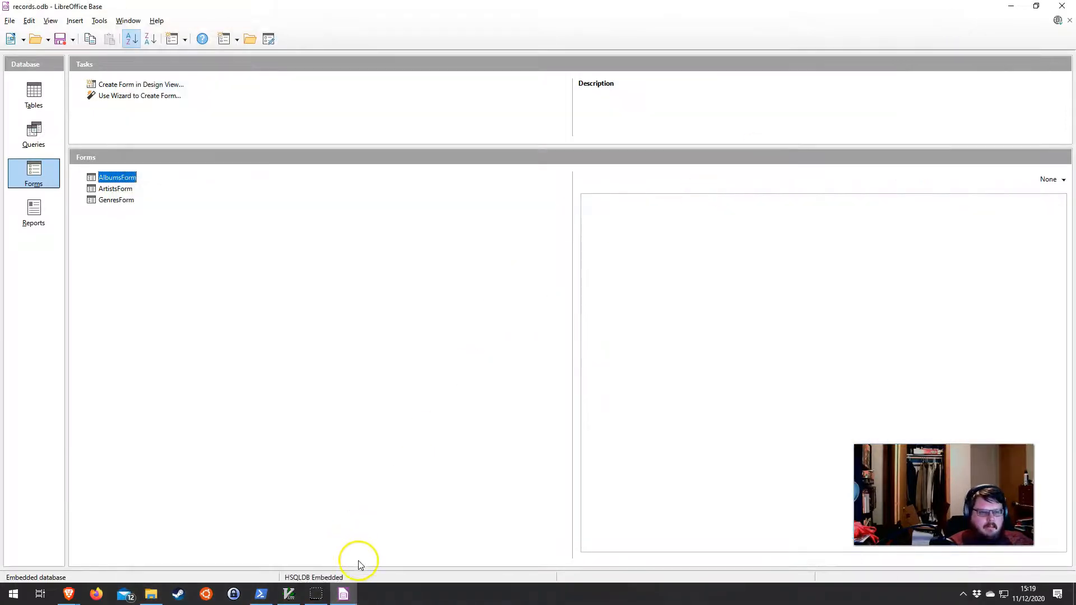
{"action": "left_click", "coordinate": [42, 95]}
{"action": "double_click", "coordinate": [110, 177]}
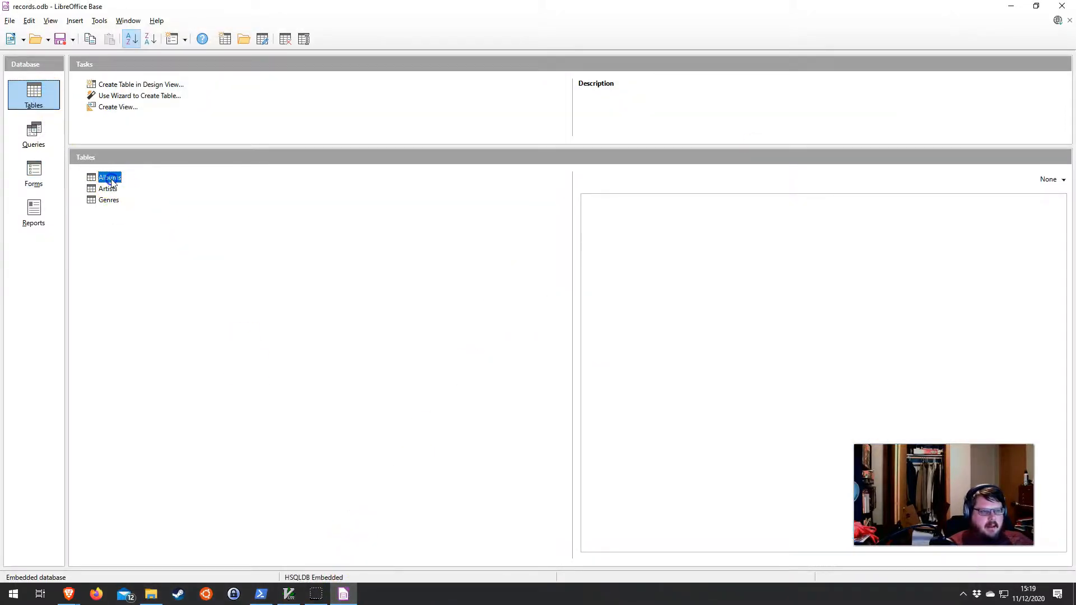
{"action": "scroll", "coordinate": [267, 370], "scroll_direction": "down", "scroll_amount": 20}
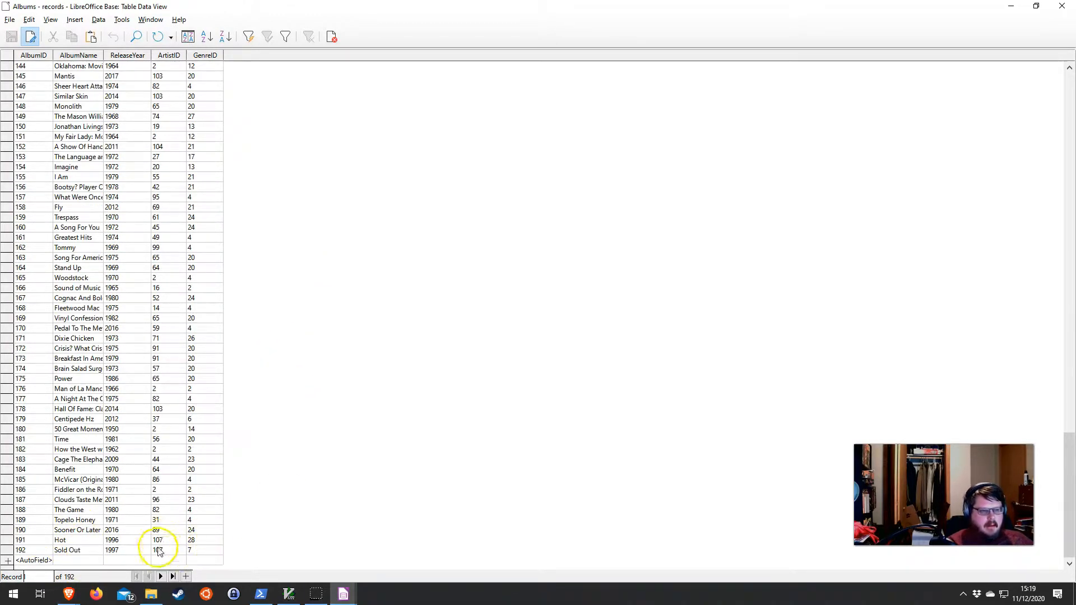
{"action": "left_click", "coordinate": [202, 551]}
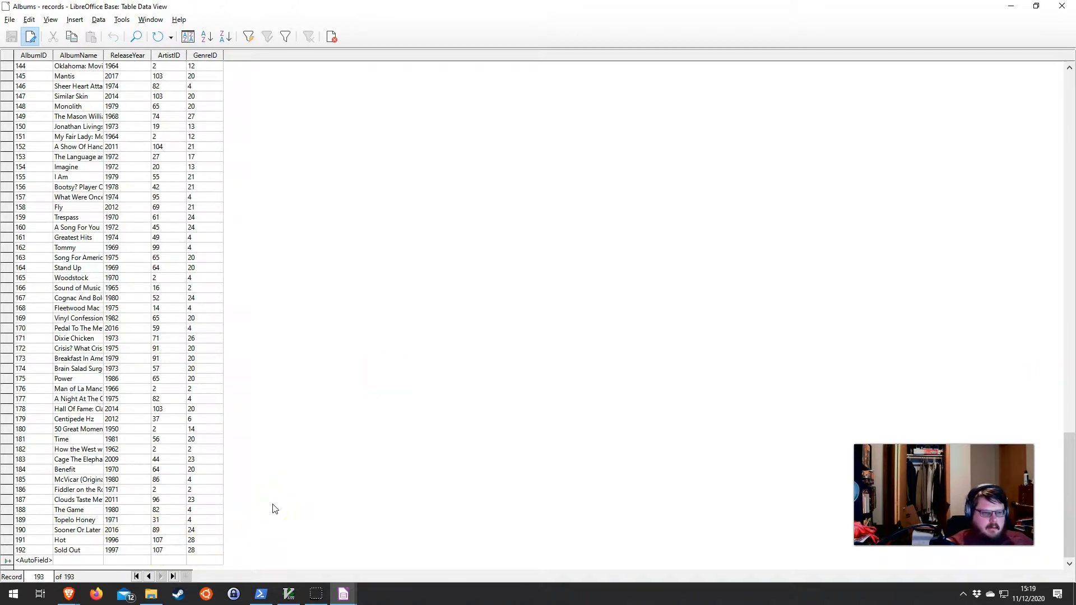
{"action": "left_click", "coordinate": [1061, 6]}
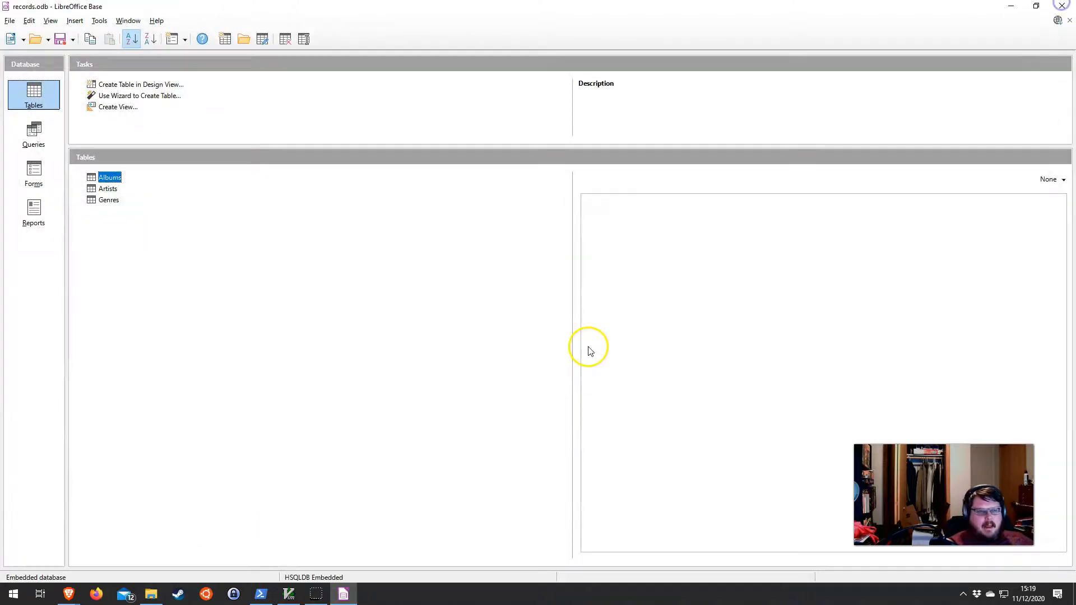
Reopen AlbumsForm and step forward through the album records to test navigation
{"action": "left_click", "coordinate": [34, 173]}
{"action": "left_click", "coordinate": [112, 177]}
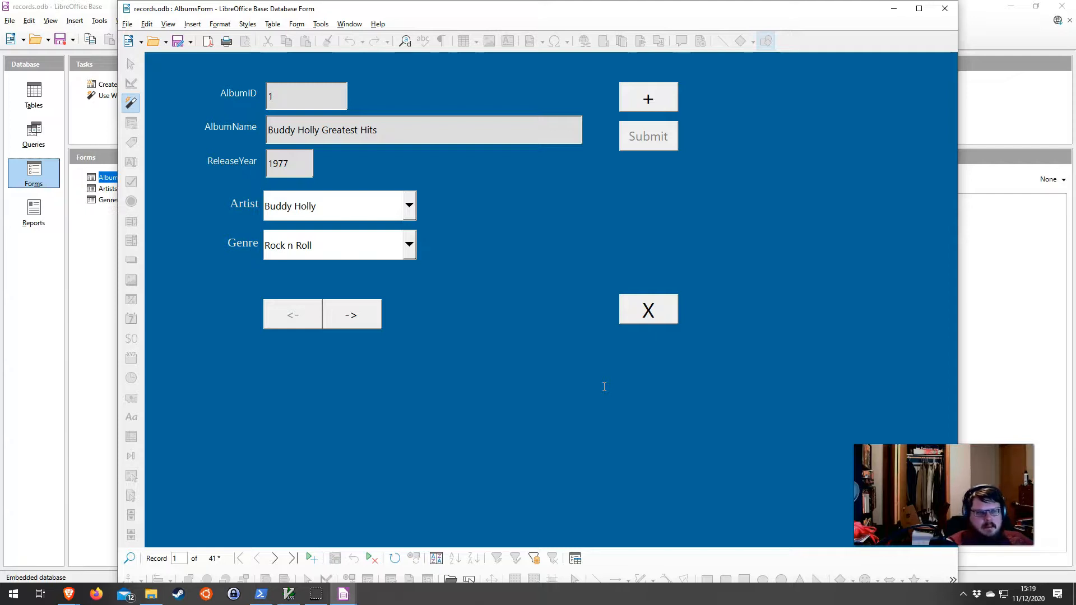
{"action": "left_click", "coordinate": [274, 558]}
{"action": "left_click", "coordinate": [274, 558]}
{"action": "left_click", "coordinate": [274, 558]}
{"action": "left_click", "coordinate": [356, 319]}
{"action": "left_click", "coordinate": [356, 319]}
{"action": "left_click", "coordinate": [355, 319]}
{"action": "left_click", "coordinate": [356, 322]}
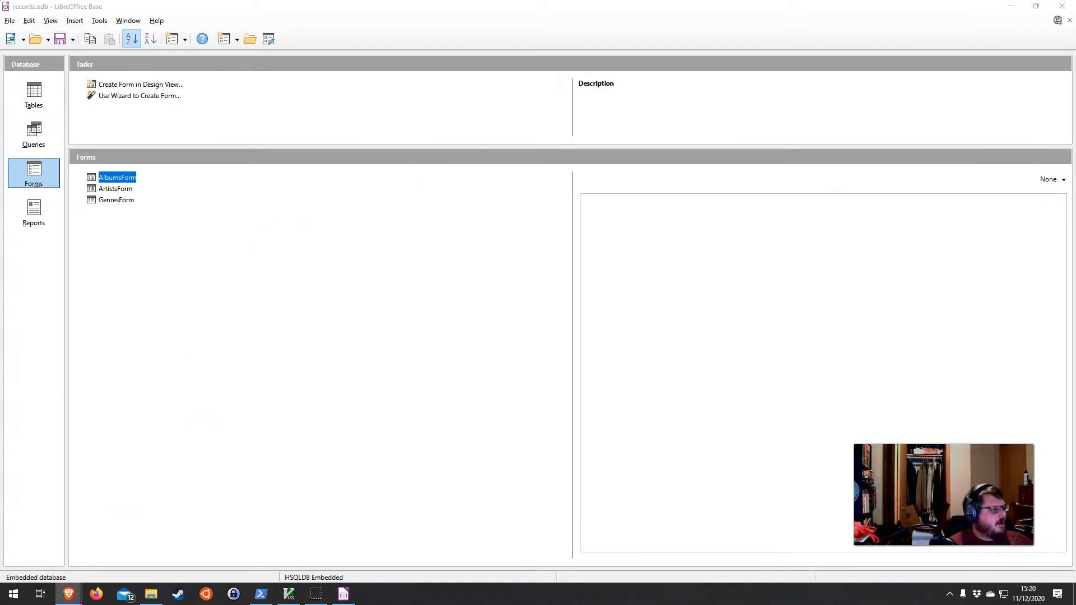
Bring up the BASE TUTORIAL 3 - Forms assignment page in the browser and close the records.odb database window
{"action": "left_click", "coordinate": [69, 594]}
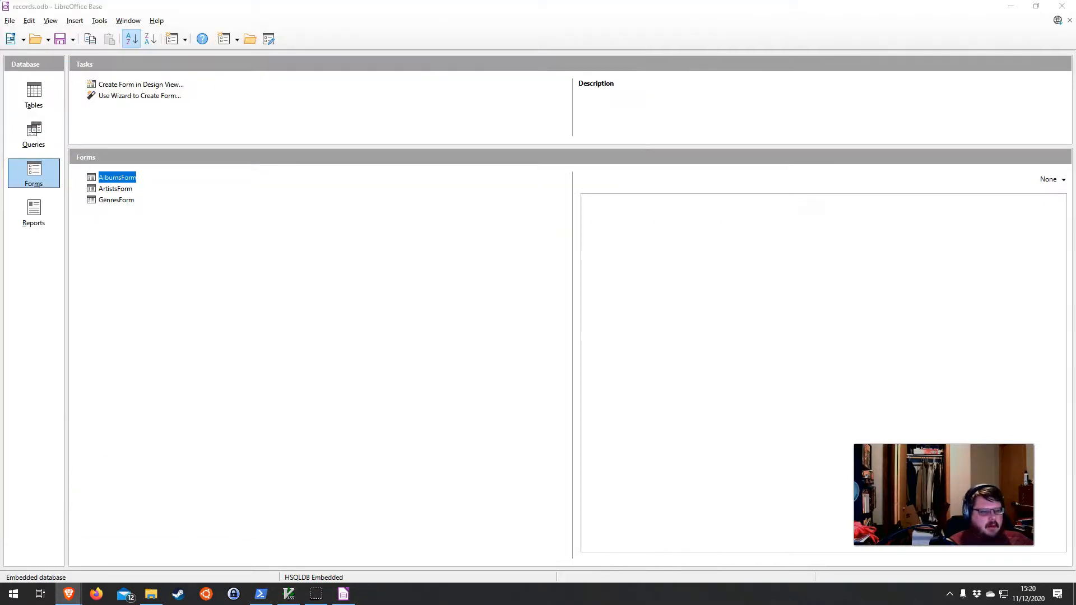
{"action": "mouse_move", "coordinate": [74, 594]}
{"action": "left_click", "coordinate": [159, 545]}
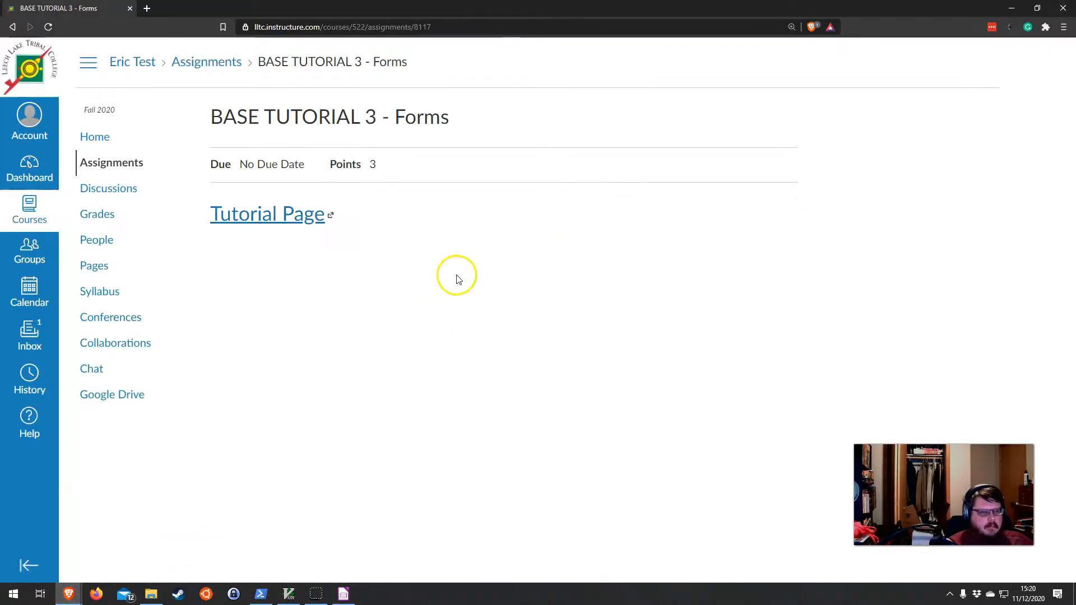
{"action": "left_click", "coordinate": [343, 594]}
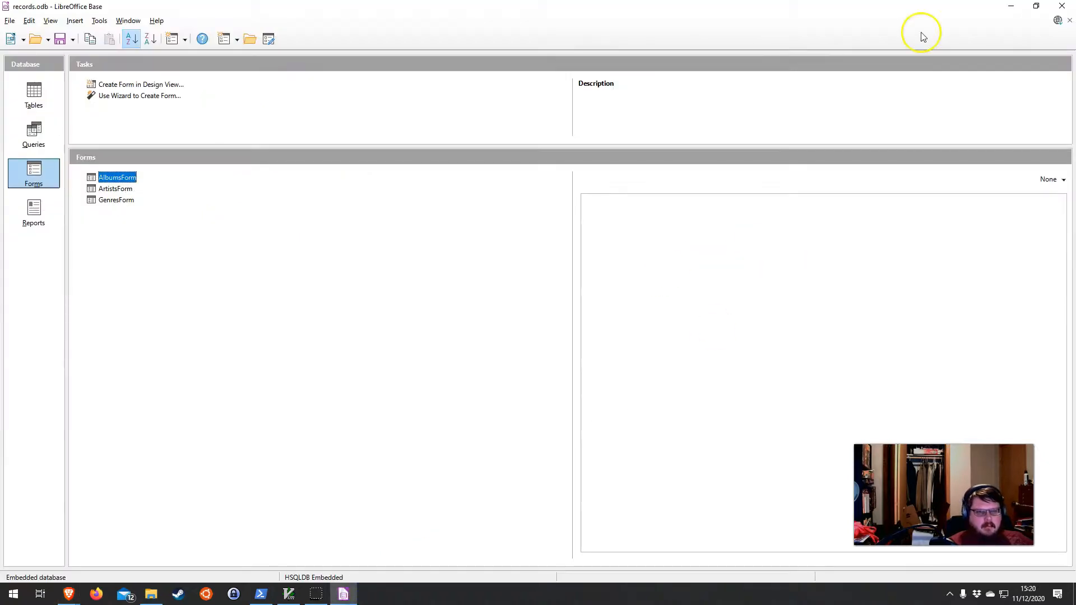
{"action": "left_click_drag", "start_coordinate": [591, 7], "coordinate": [415, 34]}
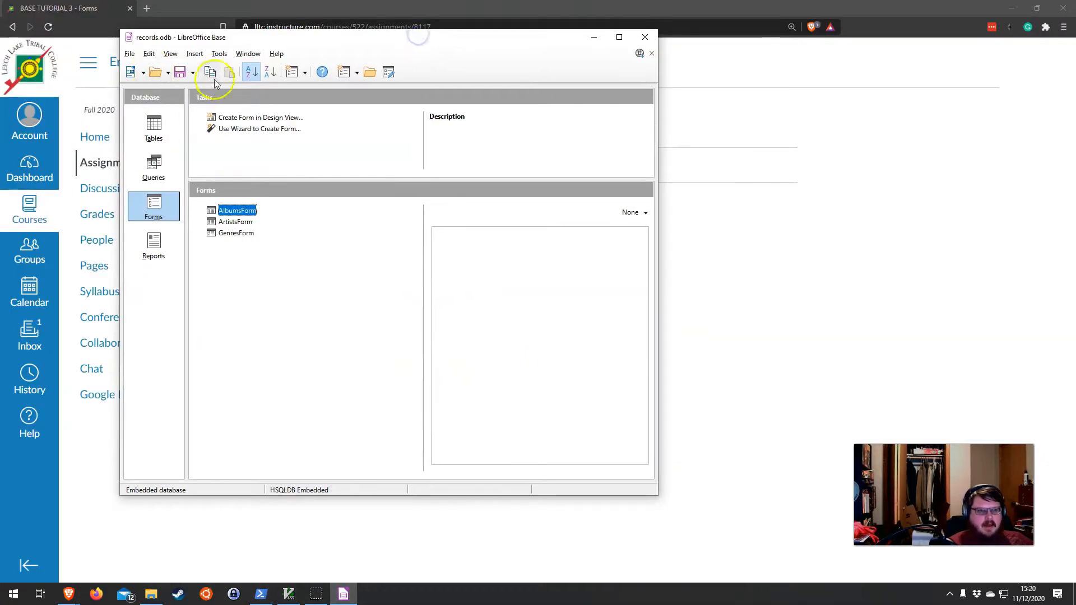
{"action": "left_click", "coordinate": [645, 37]}
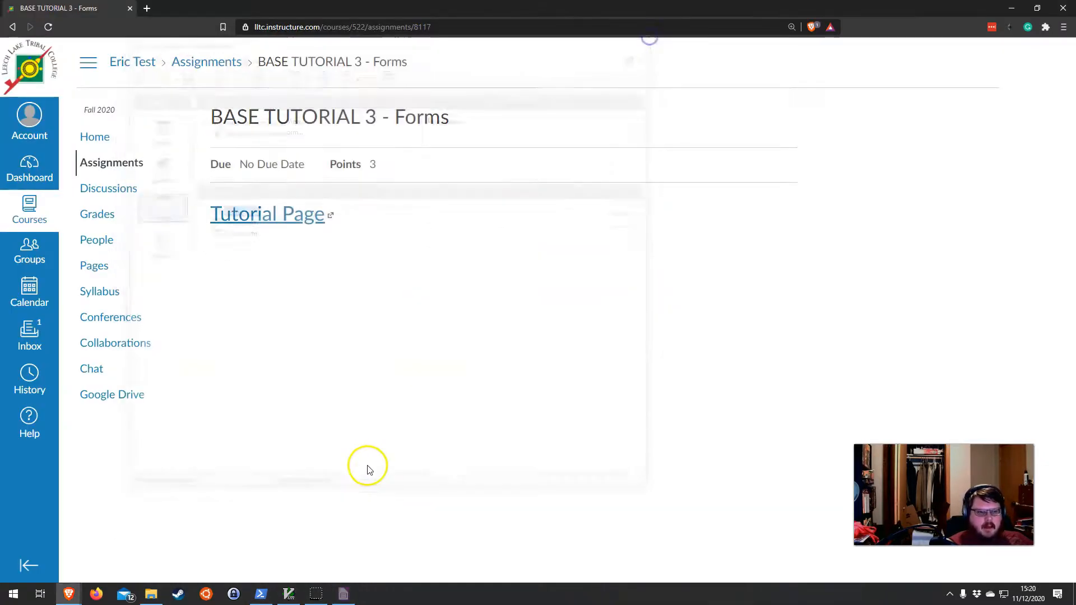
Start a submission for the assignment, attach records.odb from the Database Tutorial folder, and submit it
{"action": "left_click", "coordinate": [151, 594]}
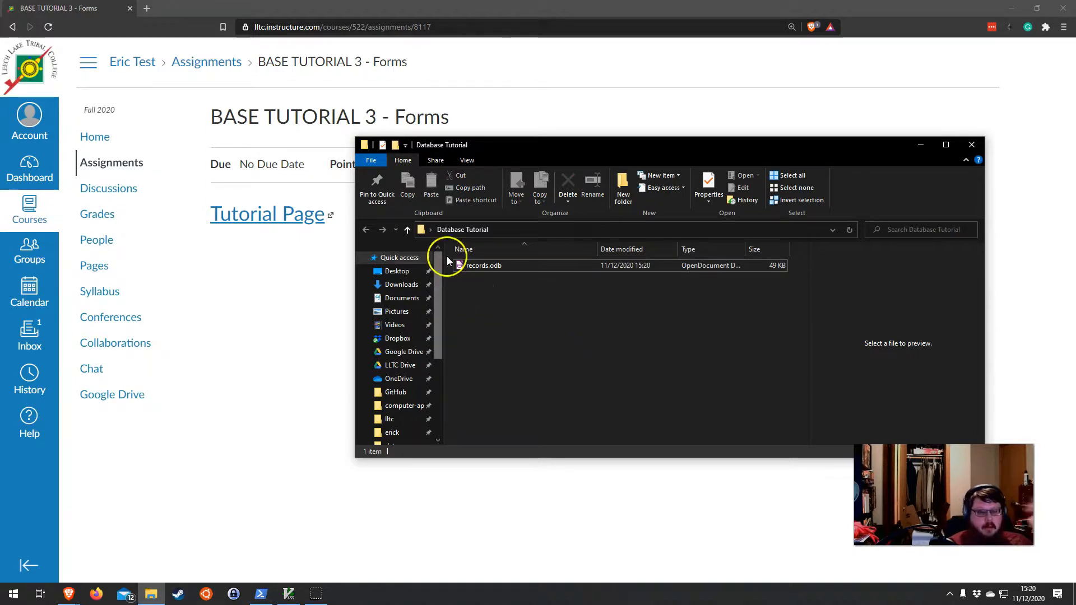
{"action": "left_click_drag", "start_coordinate": [509, 153], "coordinate": [955, 167]}
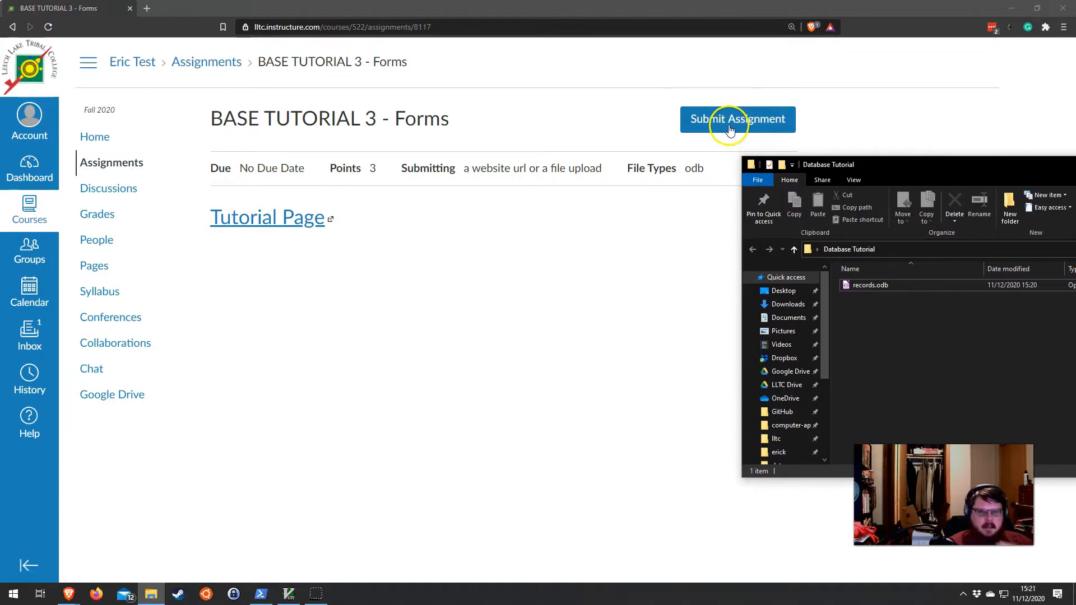
{"action": "left_click", "coordinate": [729, 129]}
{"action": "key", "text": "alt+Tab"}
{"action": "left_click_drag", "start_coordinate": [979, 163], "coordinate": [990, 78]}
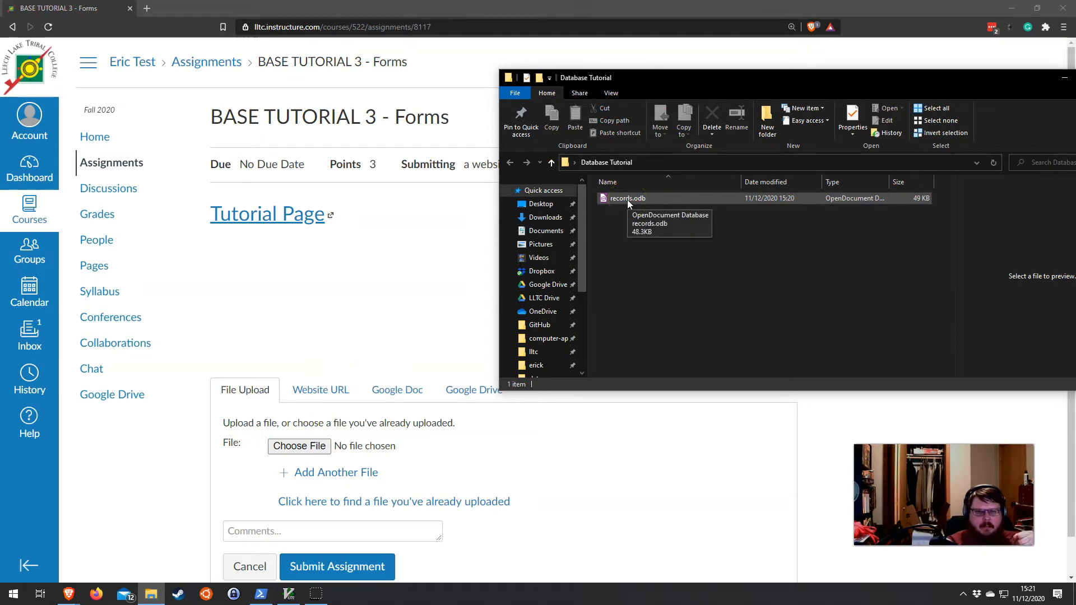
{"action": "left_click_drag", "start_coordinate": [628, 200], "coordinate": [310, 450]}
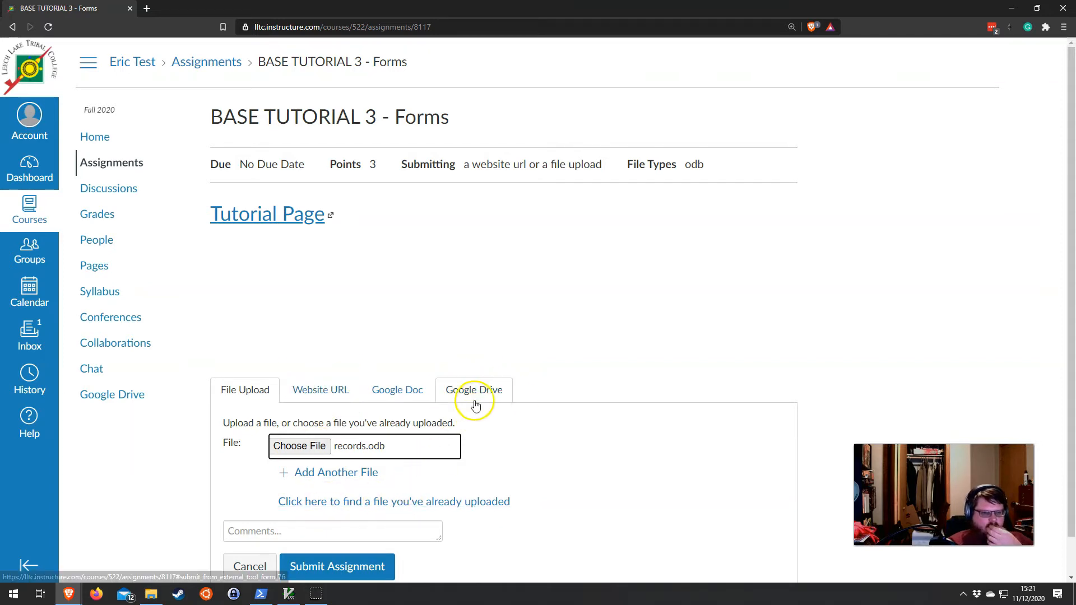
{"action": "left_click", "coordinate": [344, 565]}
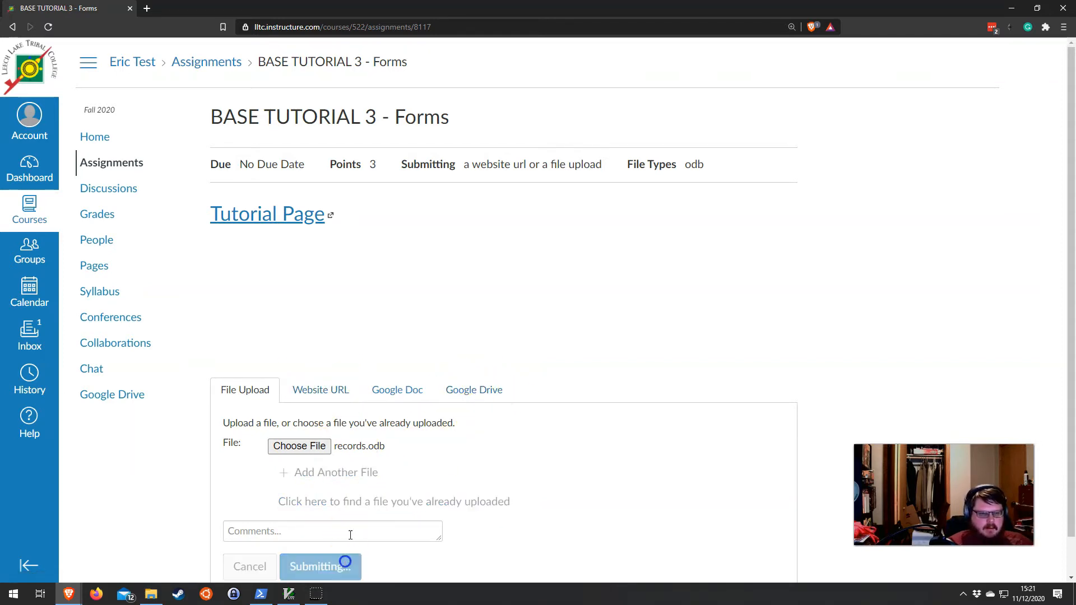